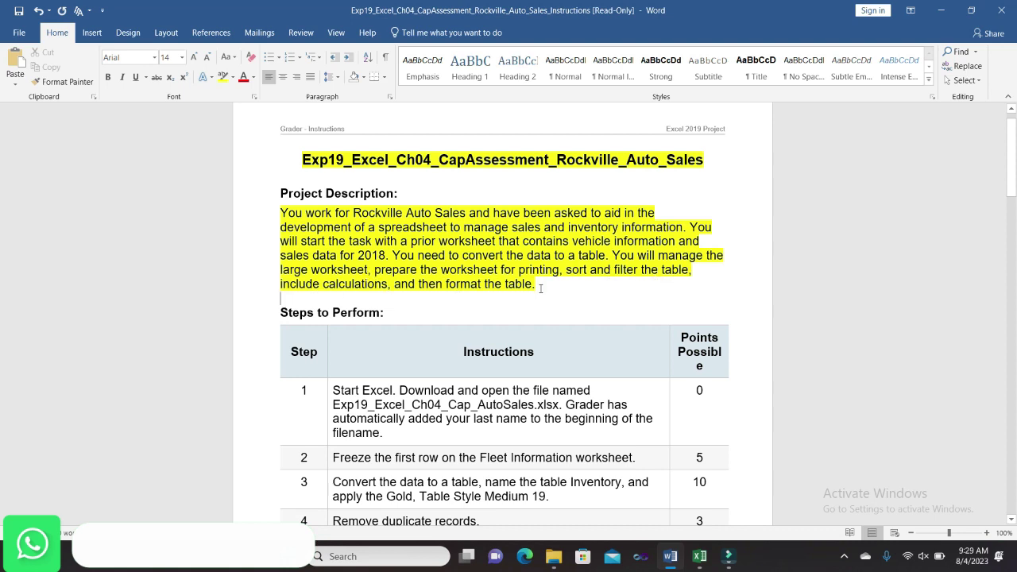
# - Remove the yellow highlight from the Project Description paragraph
pyautogui.moveTo(538, 286); pyautogui.dragTo(282, 213)
pyautogui.click(340, 211)
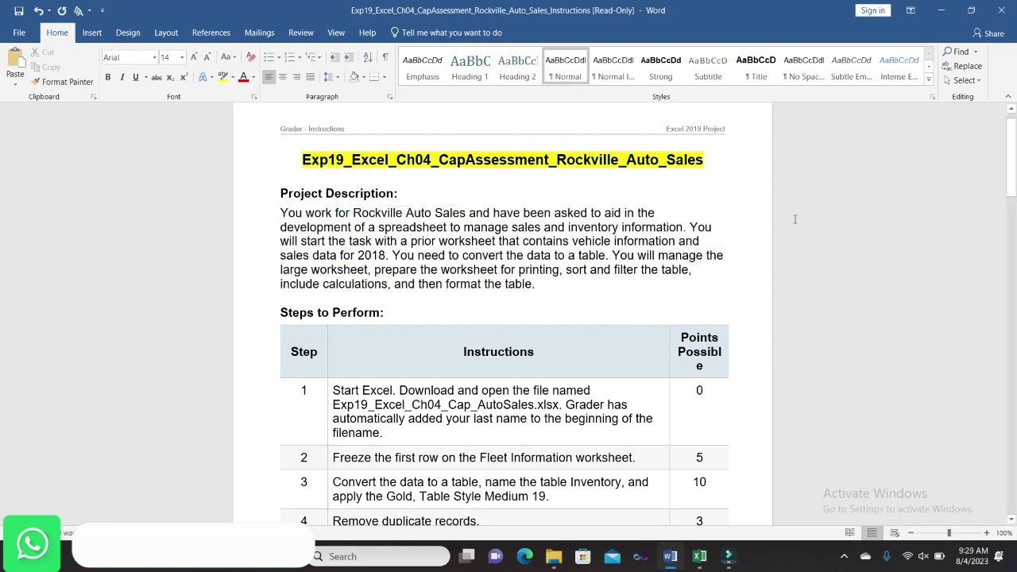
# - Highlight the step 1 instruction in the Steps to Perform table in yellow
pyautogui.moveTo(1011, 151); pyautogui.dragTo(1012, 194)
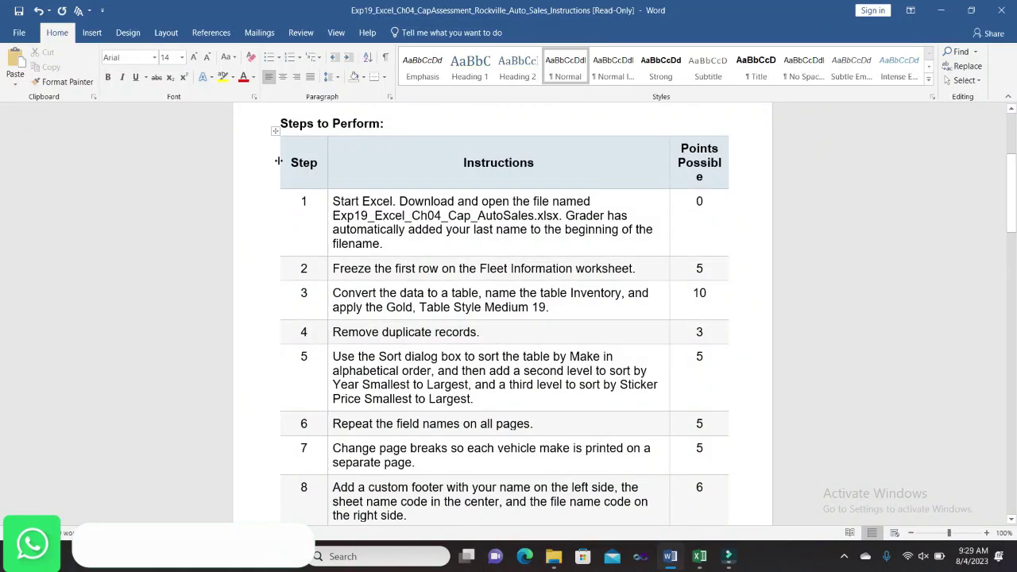
pyautogui.click(326, 202)
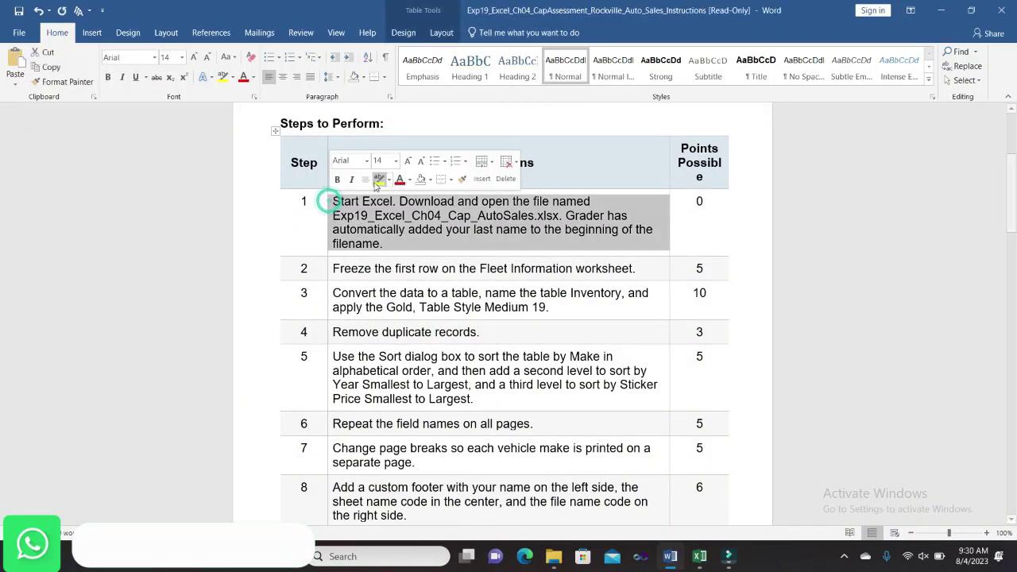
pyautogui.hotkey('ctrl', 'alt', 'h')
pyautogui.click(322, 221)
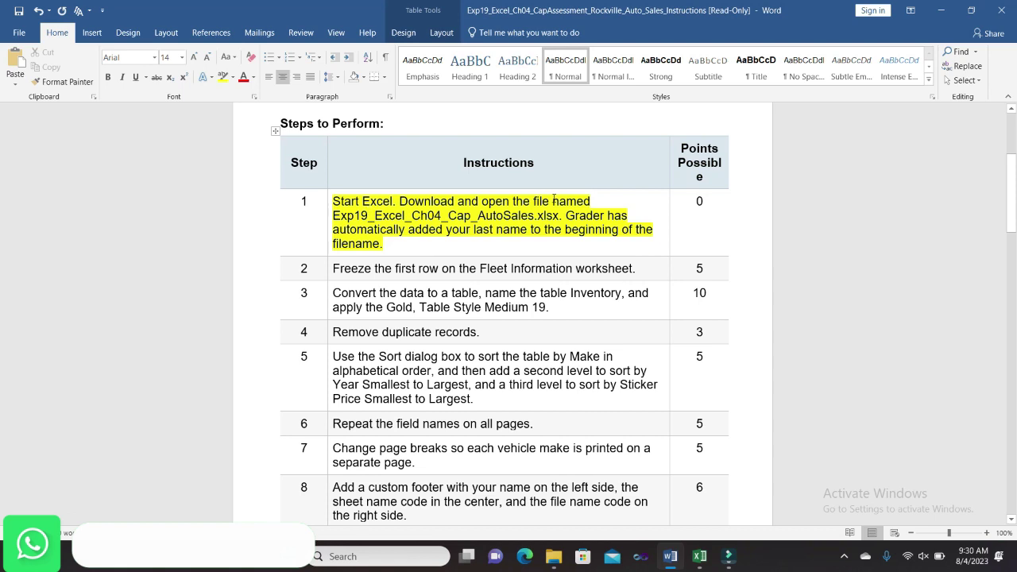
pyautogui.click(330, 219)
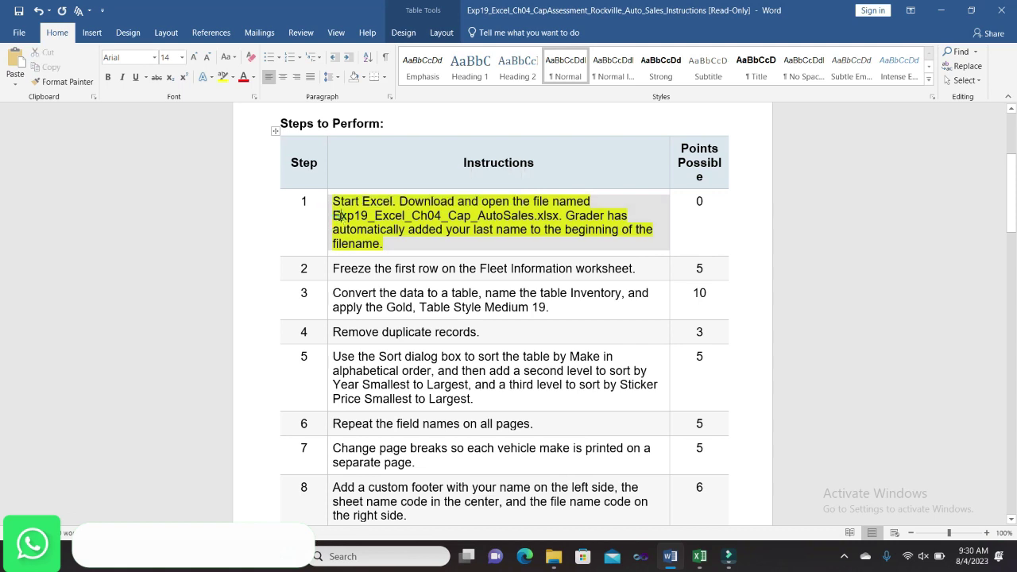
# - Select the file name Exp19_Excel_Ch04_Cap_AutoSales.xlsx in step 1, and check the matching workbook in Excel before returning to Word
pyautogui.click(334, 216)
pyautogui.hotkey('ctrl', 'shift', 'Right')
pyautogui.hotkey('shift', 'Right')
pyautogui.hotkey('shift', 'Right')
pyautogui.hotkey('shift', 'Right')
pyautogui.hotkey('shift', 'Right')
pyautogui.hotkey('shift', 'Right')
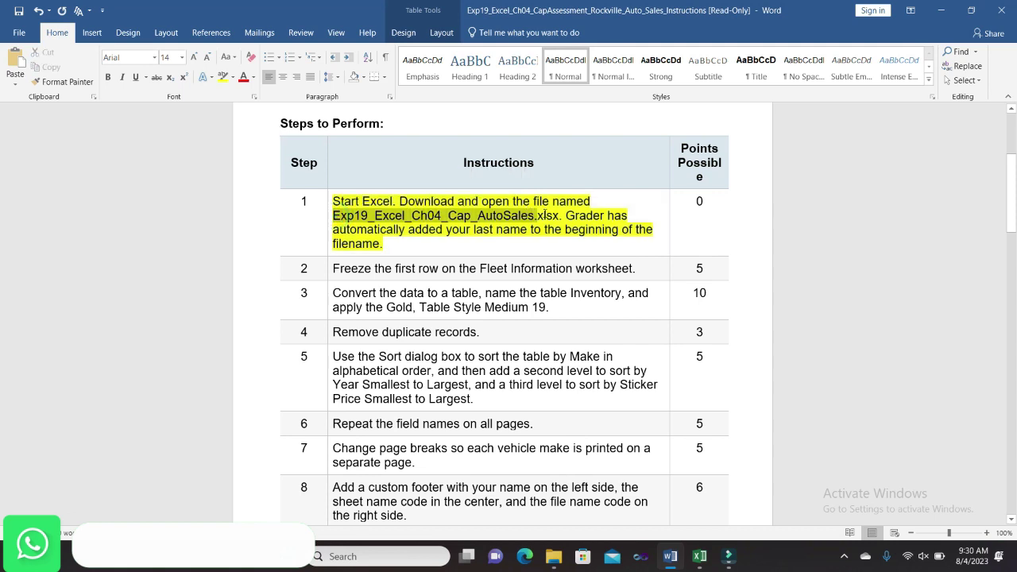
pyautogui.moveTo(699, 554)
pyautogui.click(684, 503)
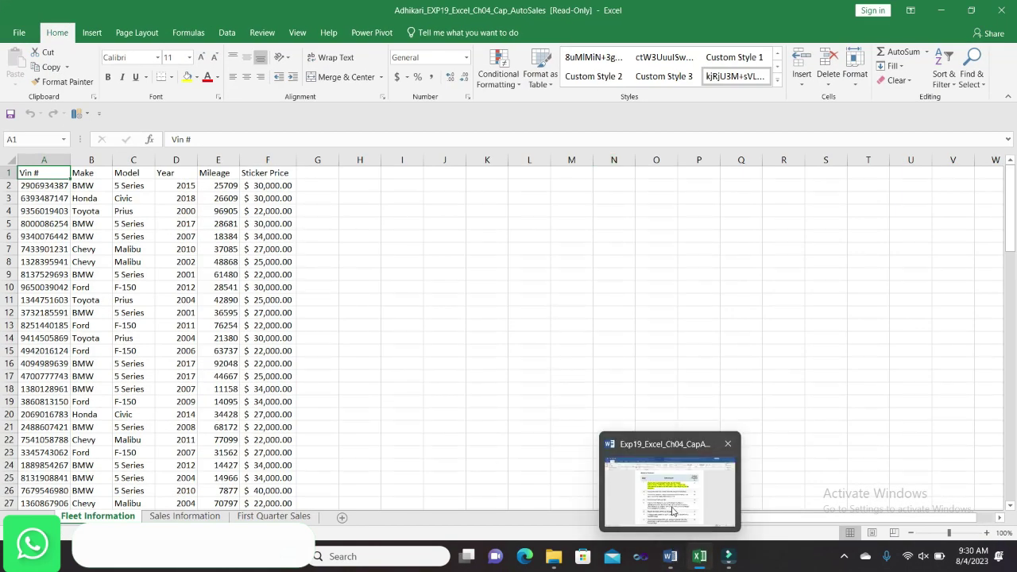
pyautogui.click(673, 510)
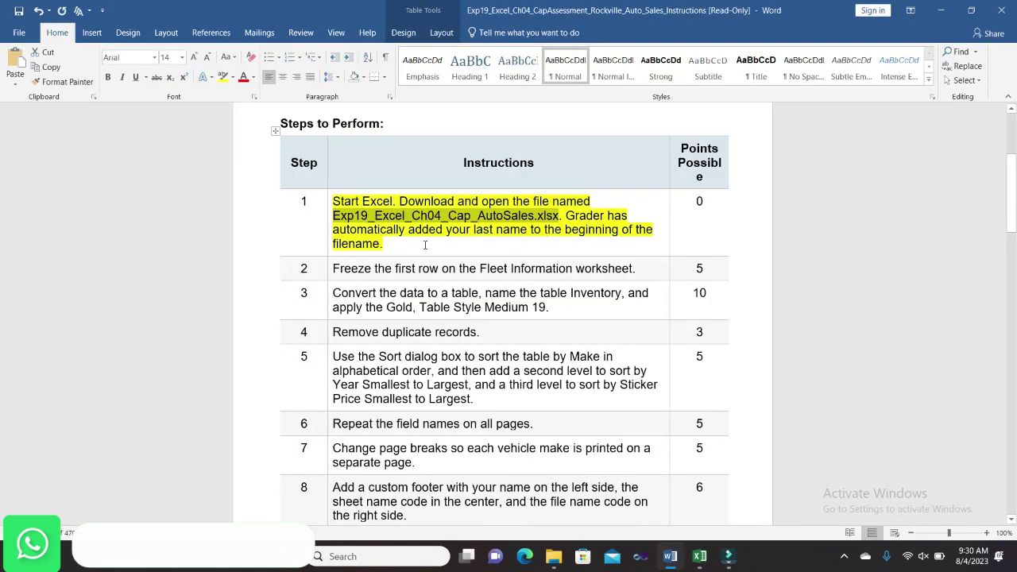
# - Move the yellow highlight from the step 1 instruction to step 2 and select its words "Freeze the first row"
pyautogui.click(329, 201)
pyautogui.press('Down')
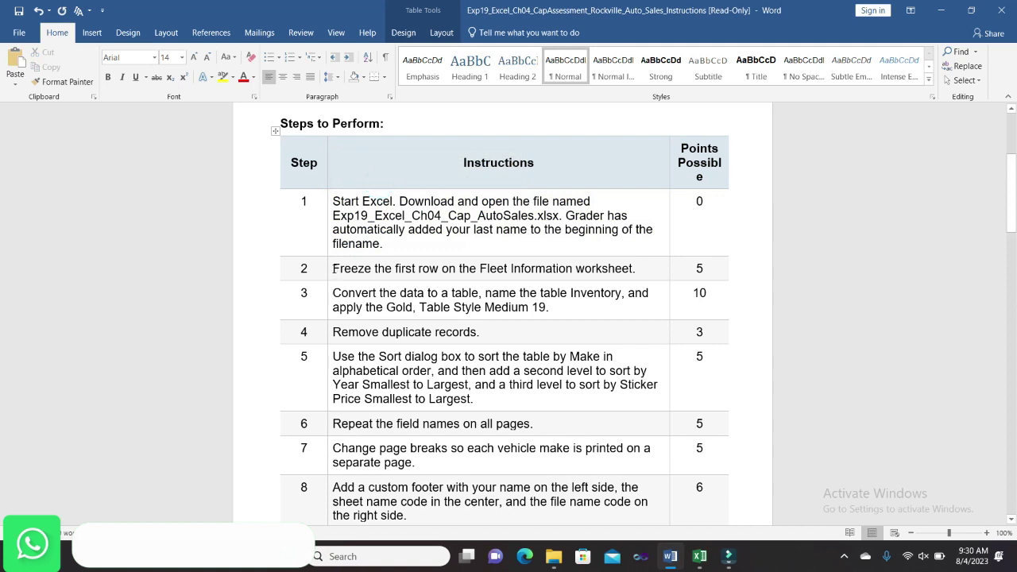
pyautogui.click(328, 271)
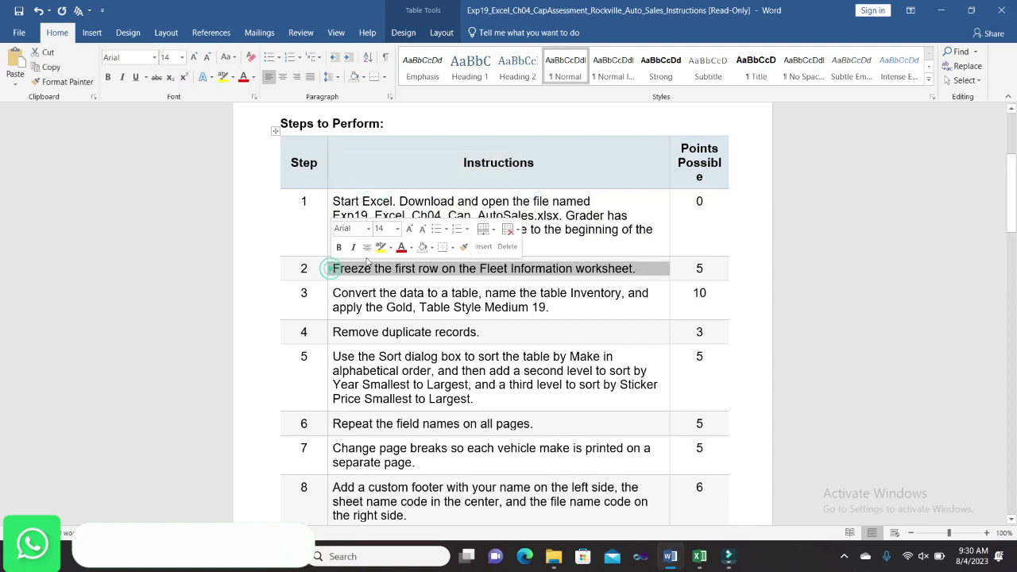
pyautogui.click(379, 256)
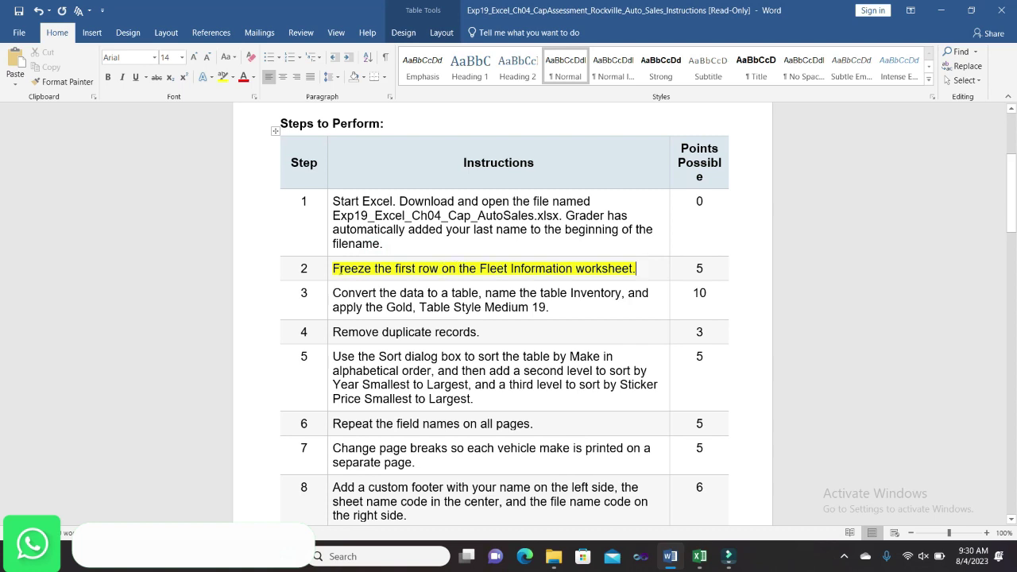
pyautogui.moveTo(332, 269); pyautogui.dragTo(437, 271)
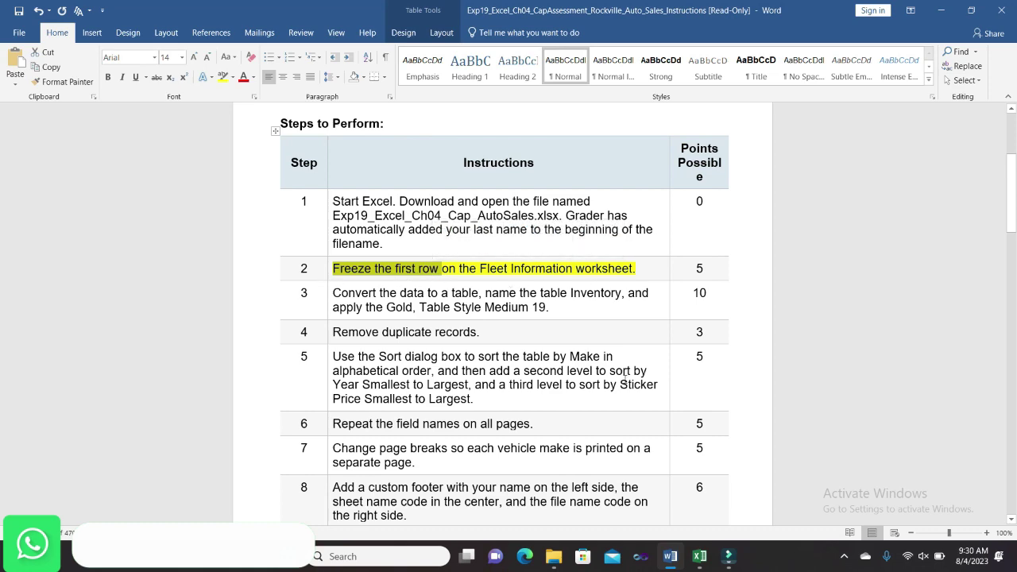
# - Switch to Excel and freeze the top row of the Fleet Information worksheet
pyautogui.click(699, 556)
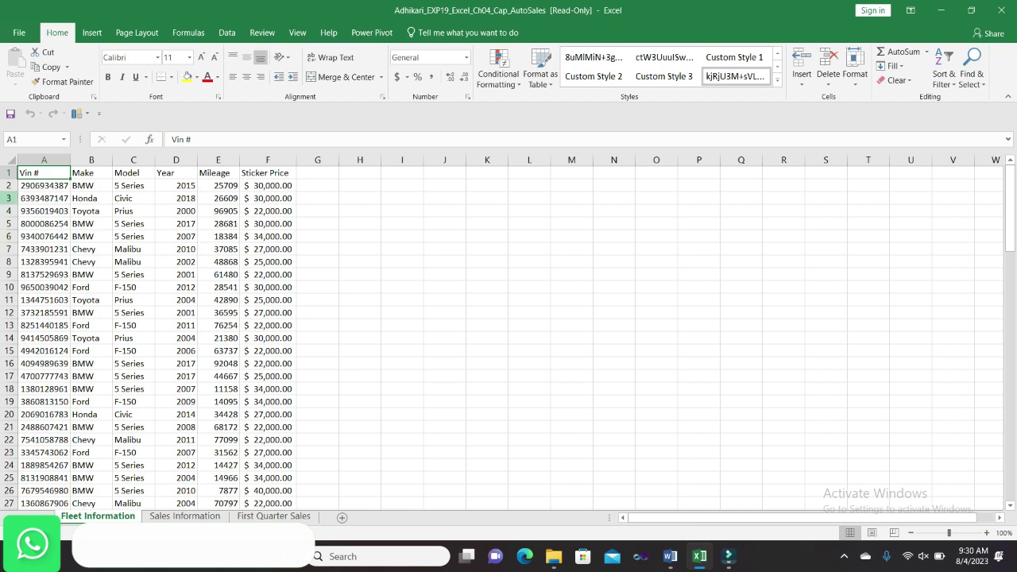
pyautogui.click(9, 172)
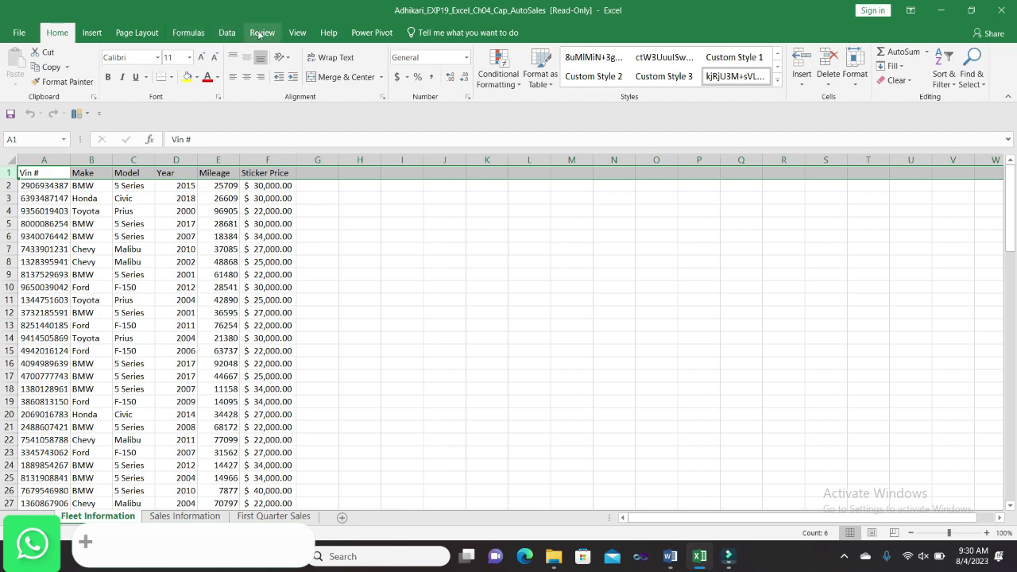
pyautogui.click(264, 33)
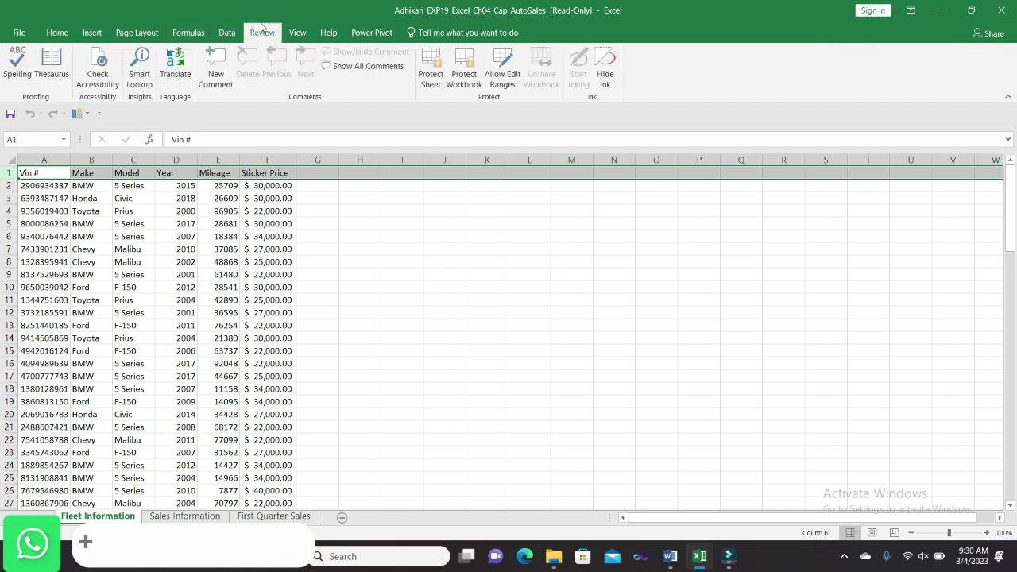
pyautogui.click(298, 33)
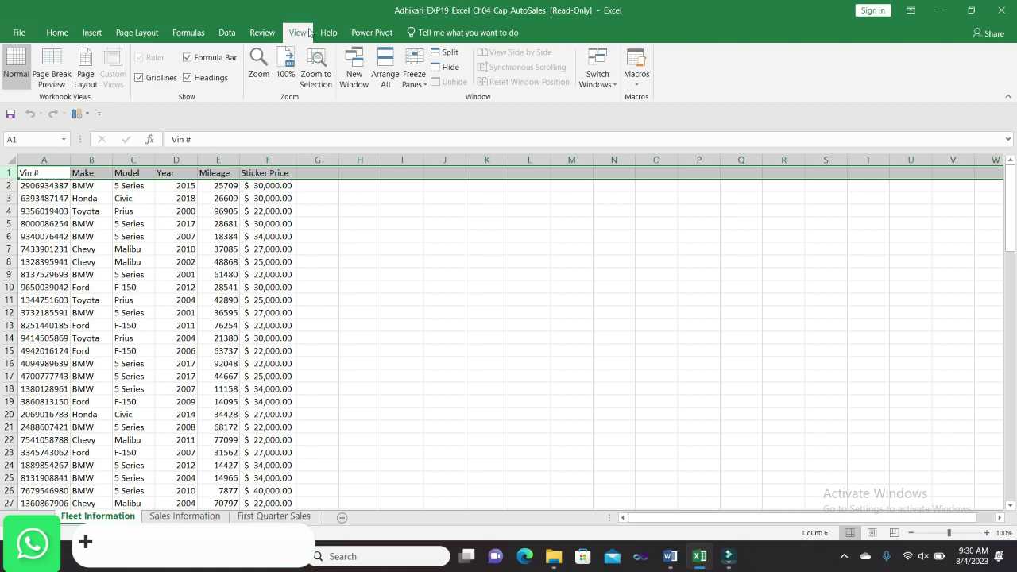
pyautogui.click(417, 83)
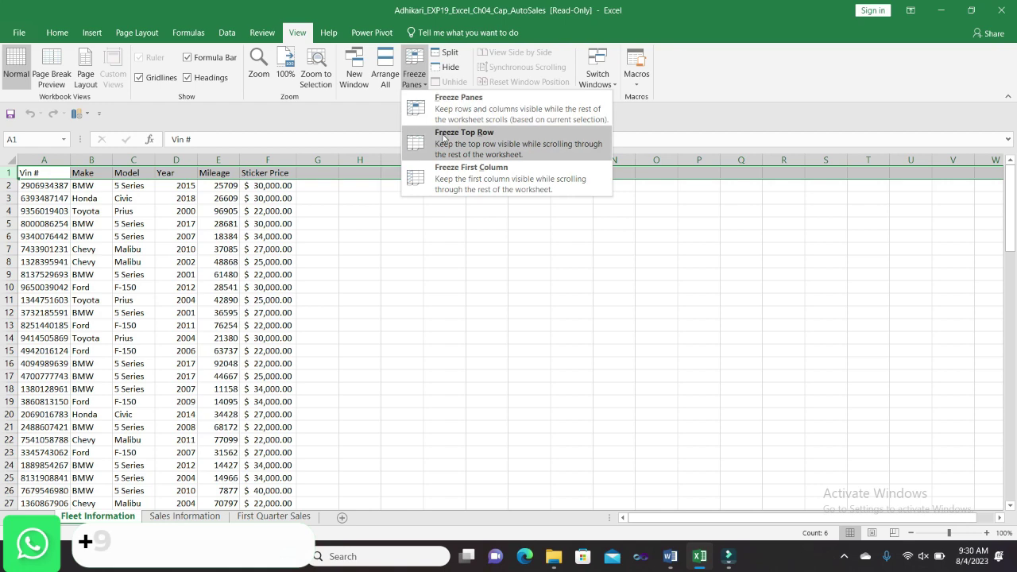
pyautogui.click(444, 133)
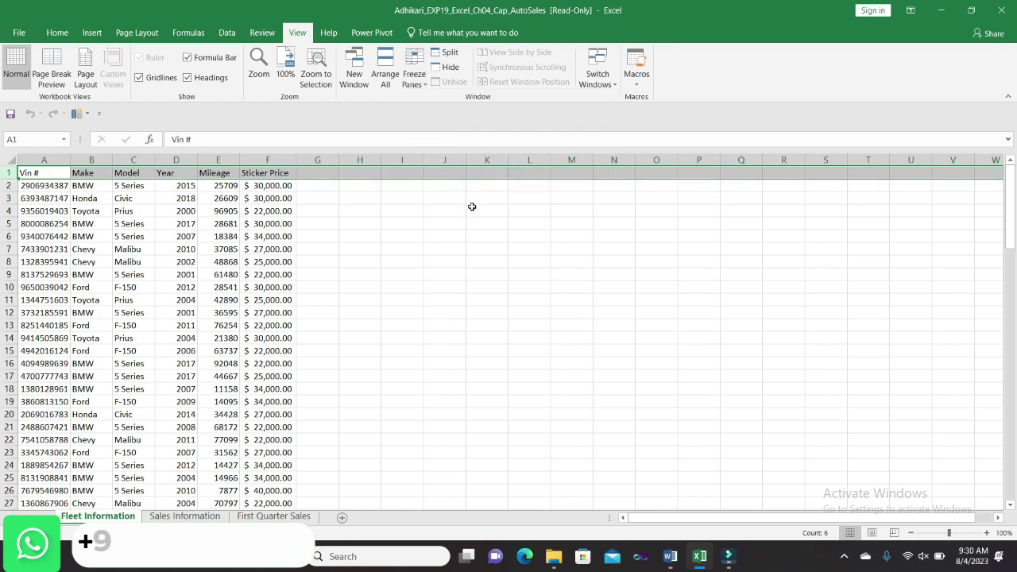
# - Switch to Word, move the yellow highlight from the step 2 instruction to step 3, and select the table name Inventory
pyautogui.moveTo(671, 556)
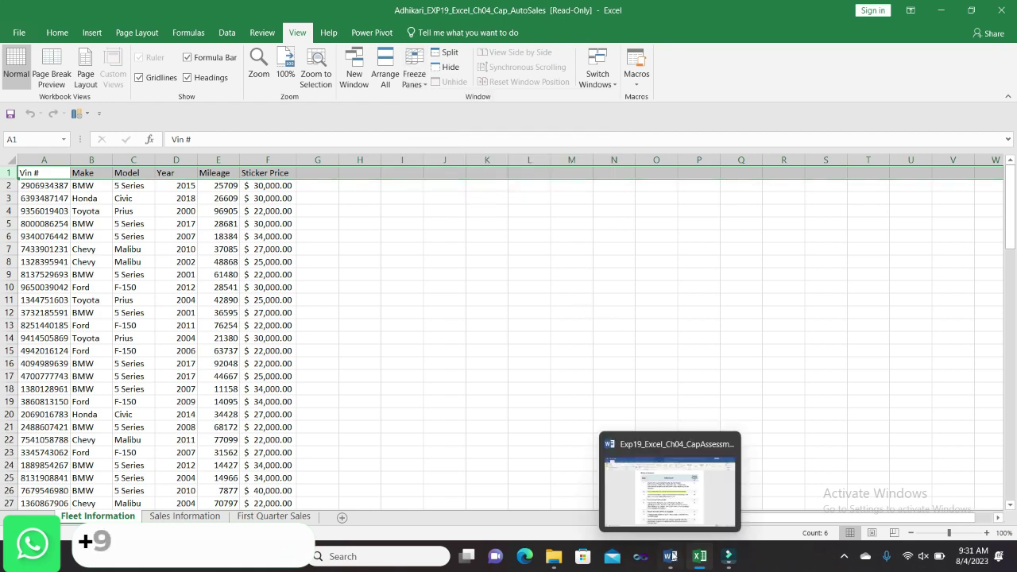
pyautogui.click(672, 485)
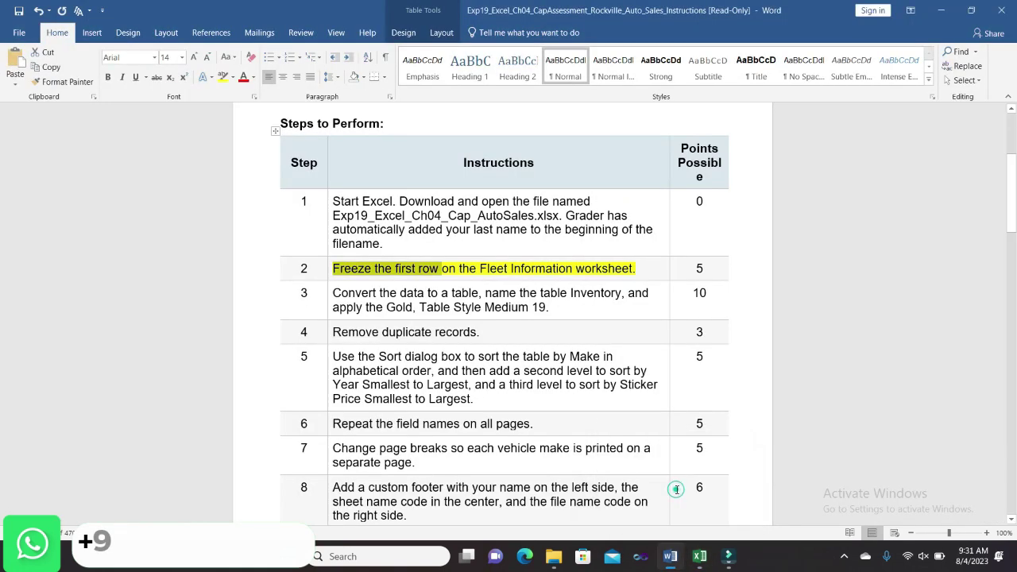
pyautogui.click(329, 267)
pyautogui.click(381, 244)
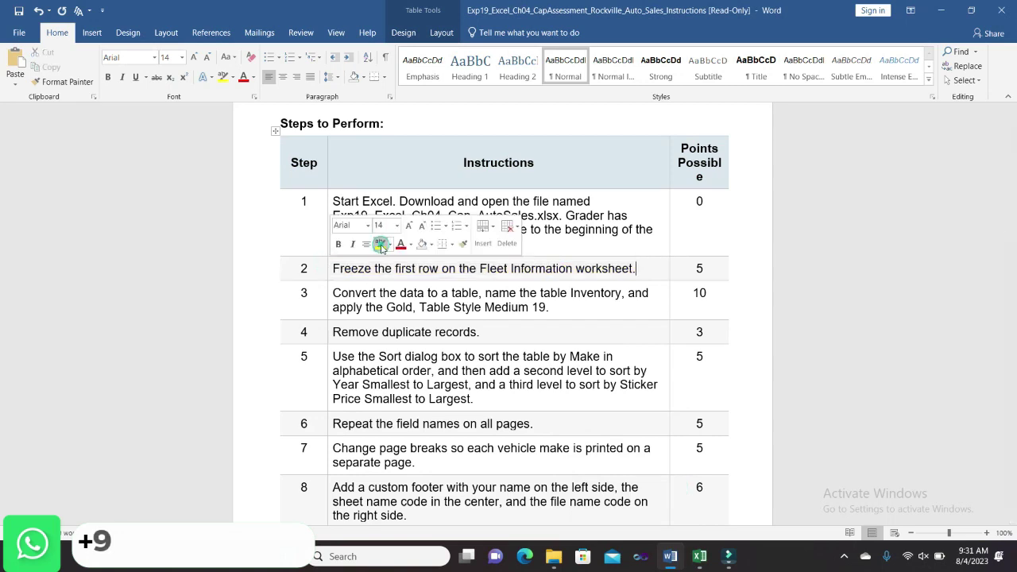
pyautogui.click(329, 293)
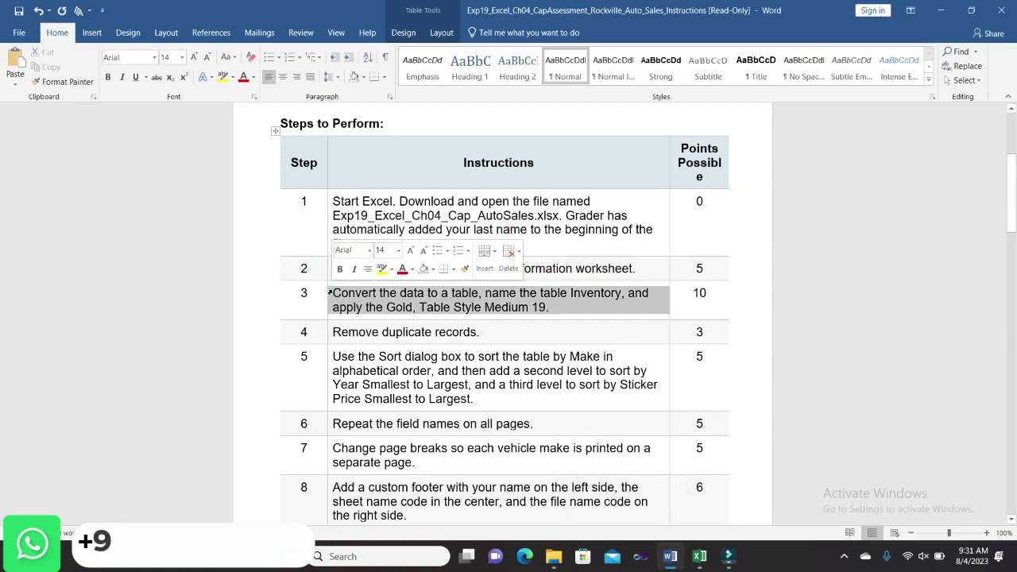
pyautogui.click(381, 268)
pyautogui.moveTo(1010, 204); pyautogui.dragTo(1016, 233)
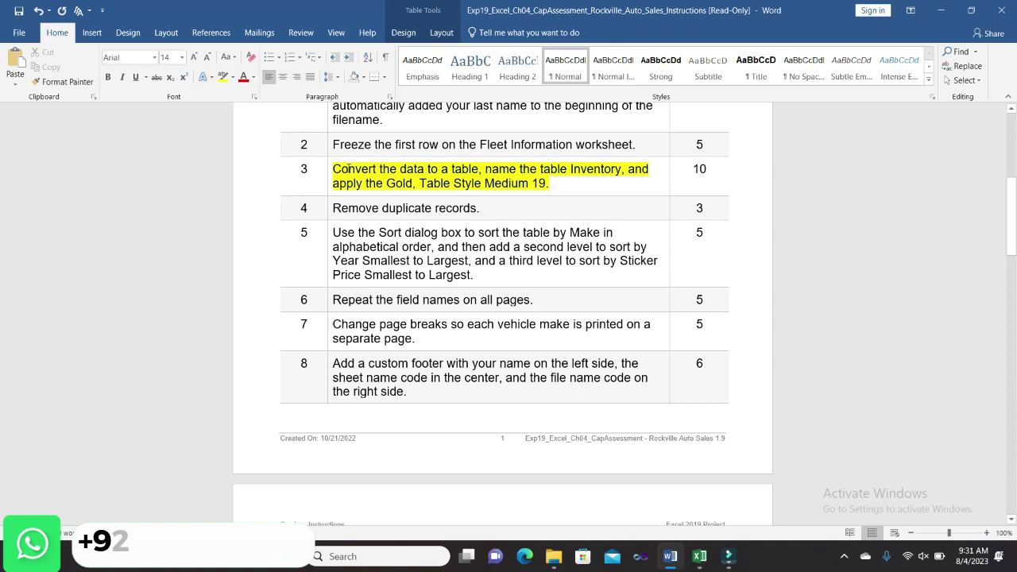
pyautogui.moveTo(333, 168); pyautogui.dragTo(482, 172)
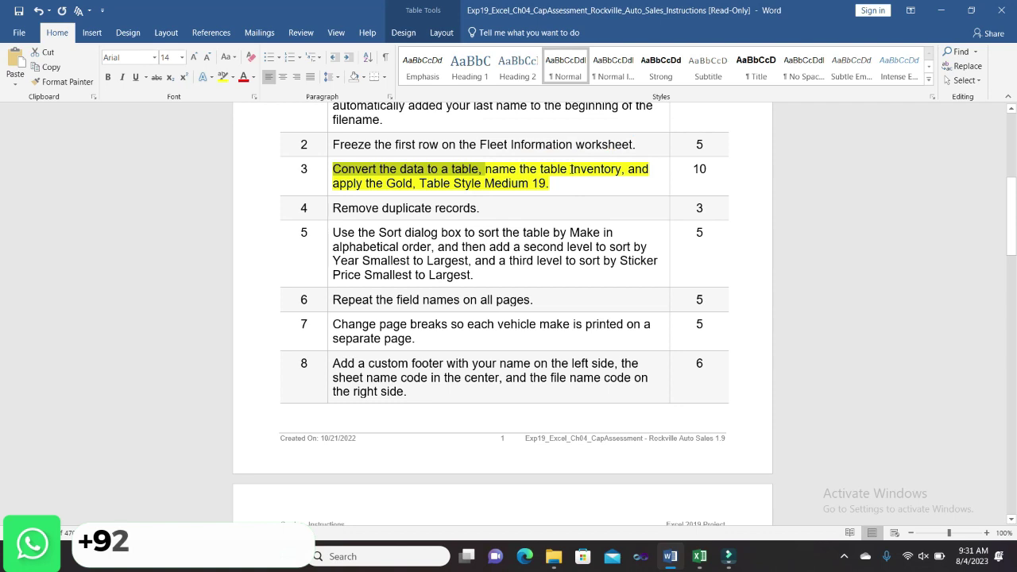
pyautogui.moveTo(571, 169); pyautogui.dragTo(623, 170)
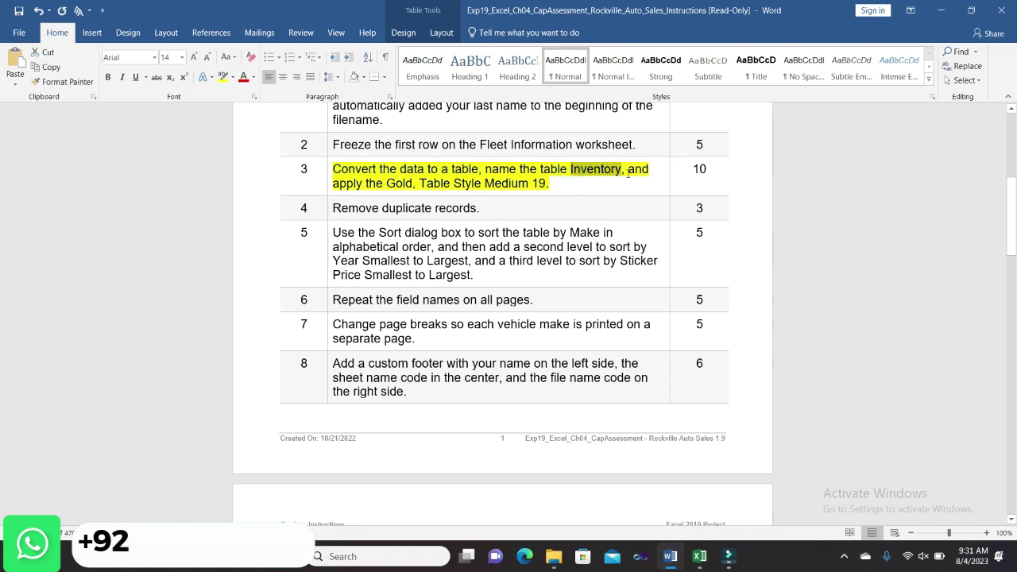
# - Switch to Excel and convert the Fleet Information range A1:F104 to a table with headers
pyautogui.moveTo(699, 556)
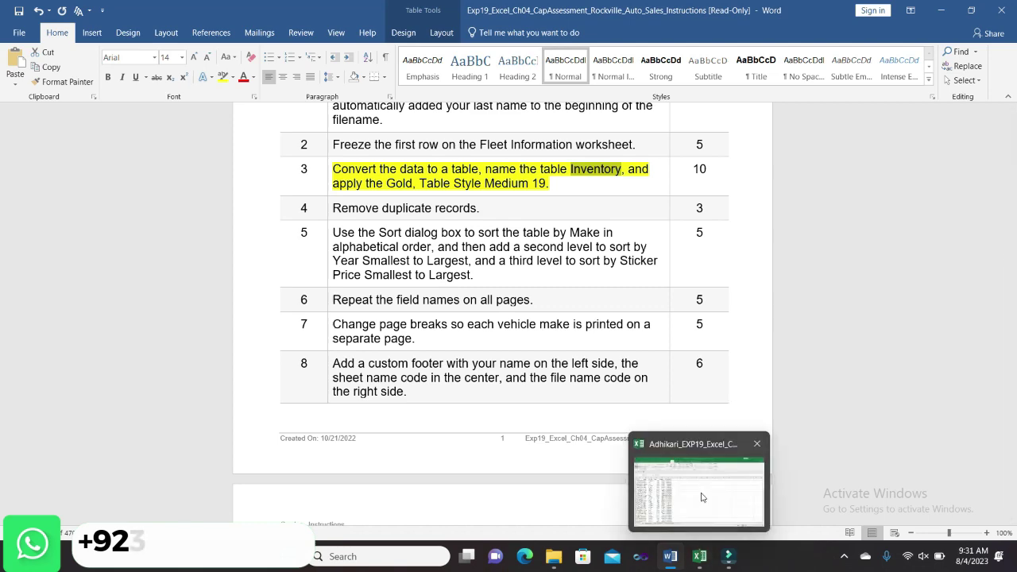
pyautogui.click(701, 491)
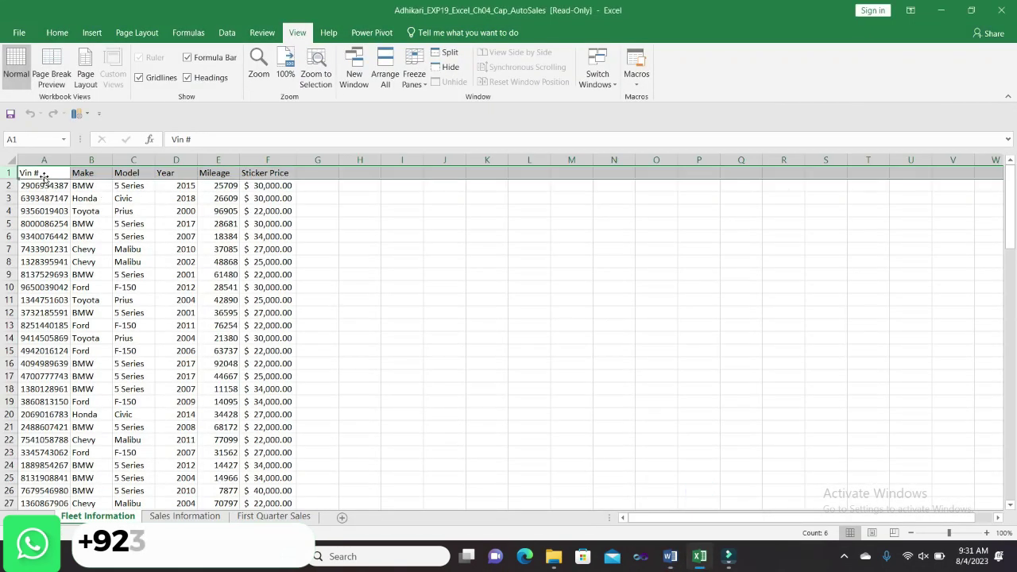
pyautogui.moveTo(44, 176); pyautogui.dragTo(278, 481)
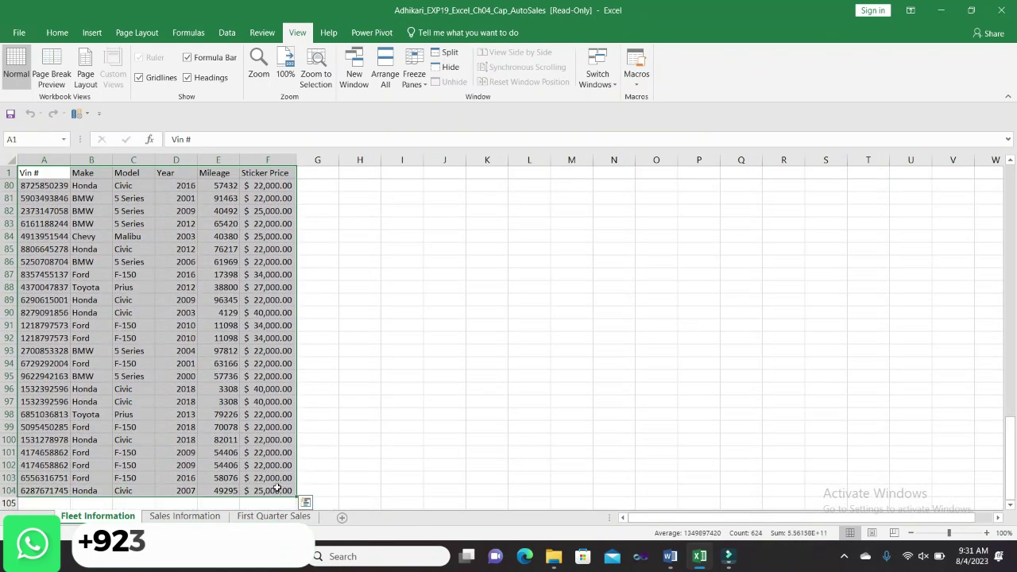
pyautogui.click(62, 35)
pyautogui.click(87, 35)
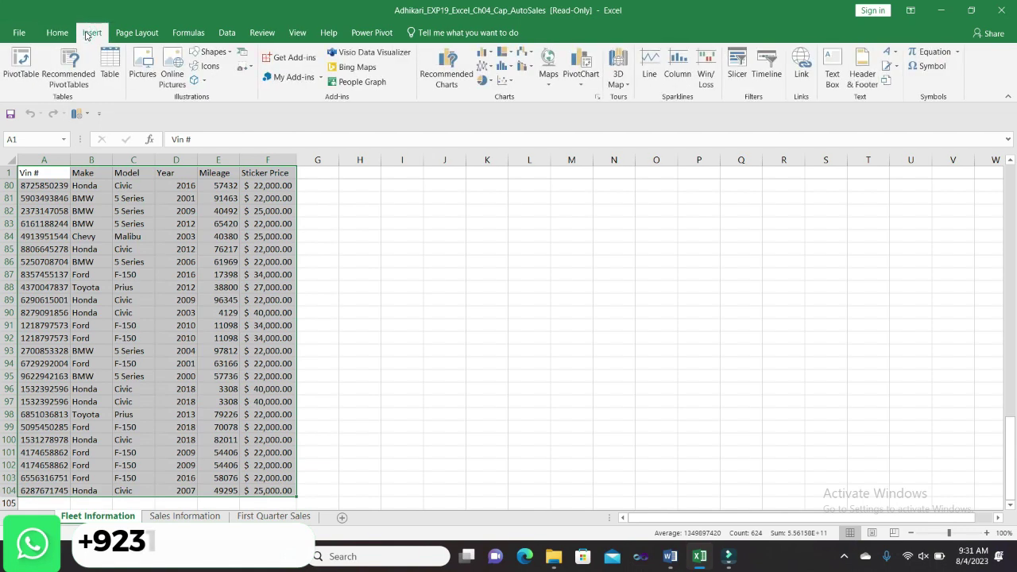
pyautogui.click(109, 70)
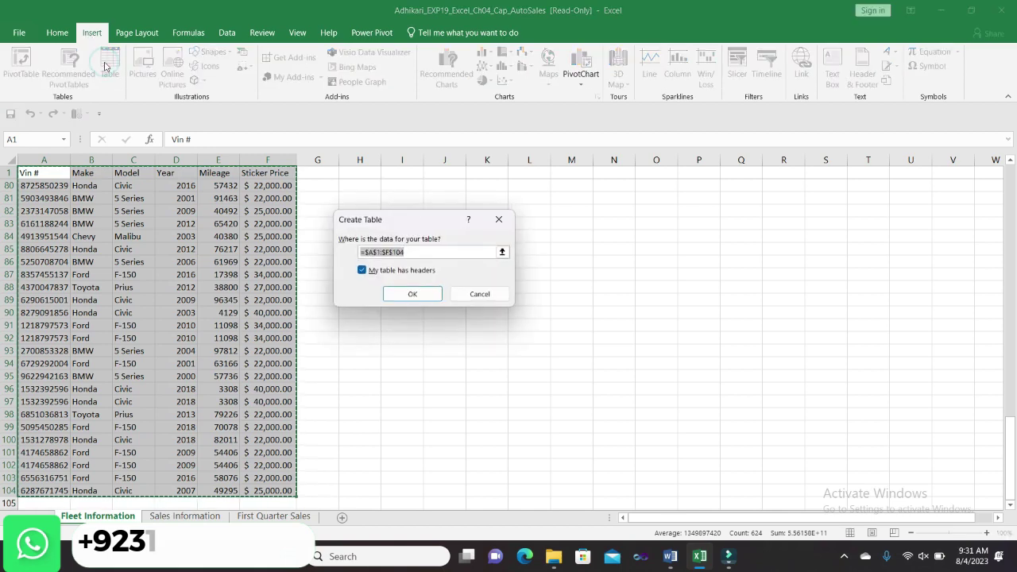
pyautogui.click(408, 295)
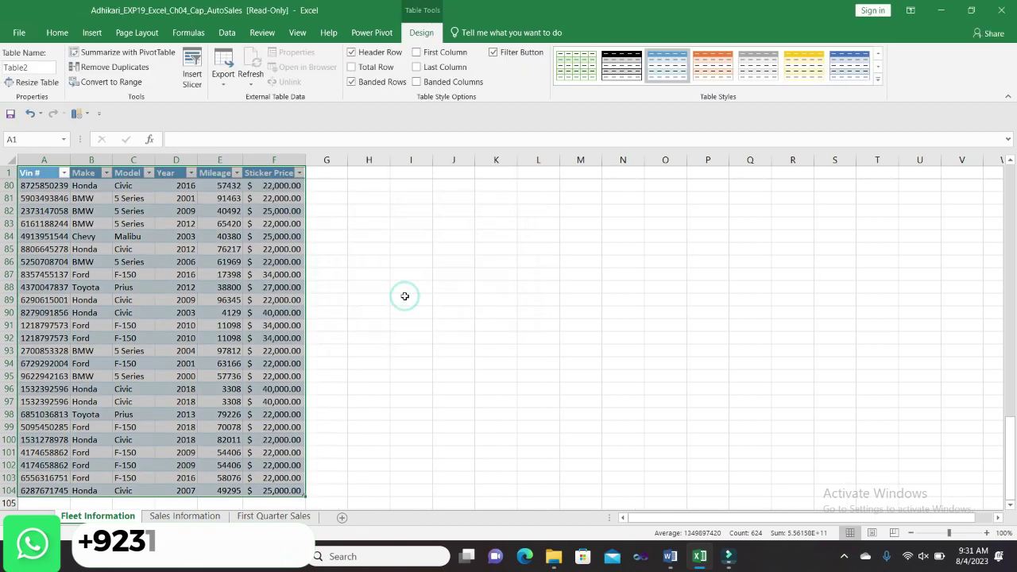
# - Name the new table Inventory and deselect it
pyautogui.click(46, 67)
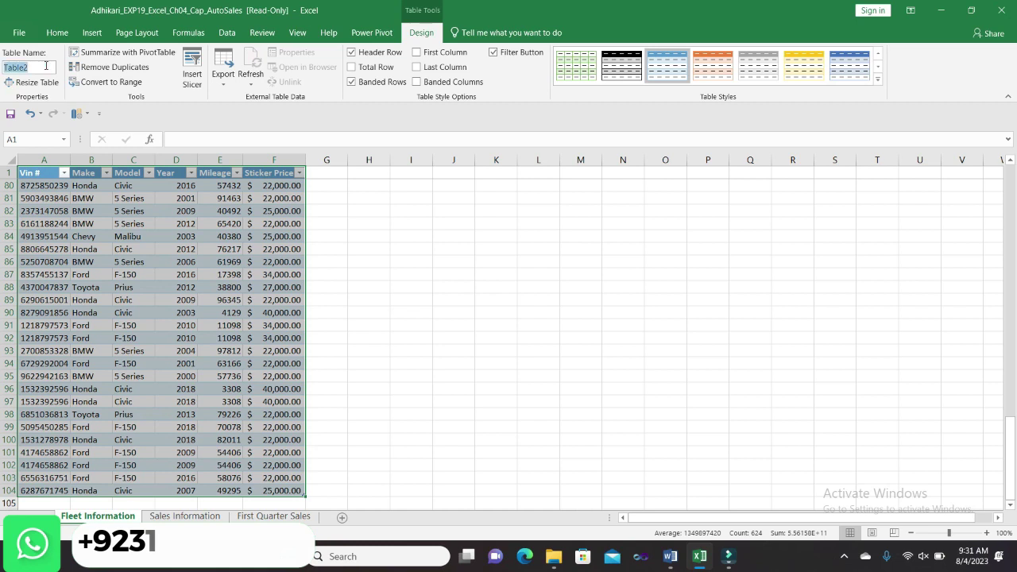
pyautogui.write('Inventory')
pyautogui.press('Return')
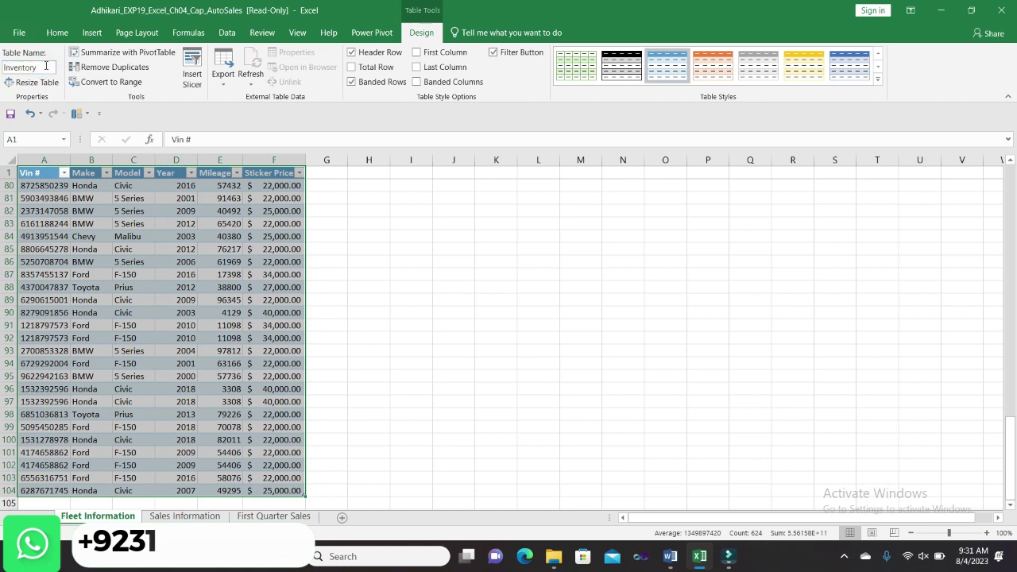
pyautogui.click(402, 261)
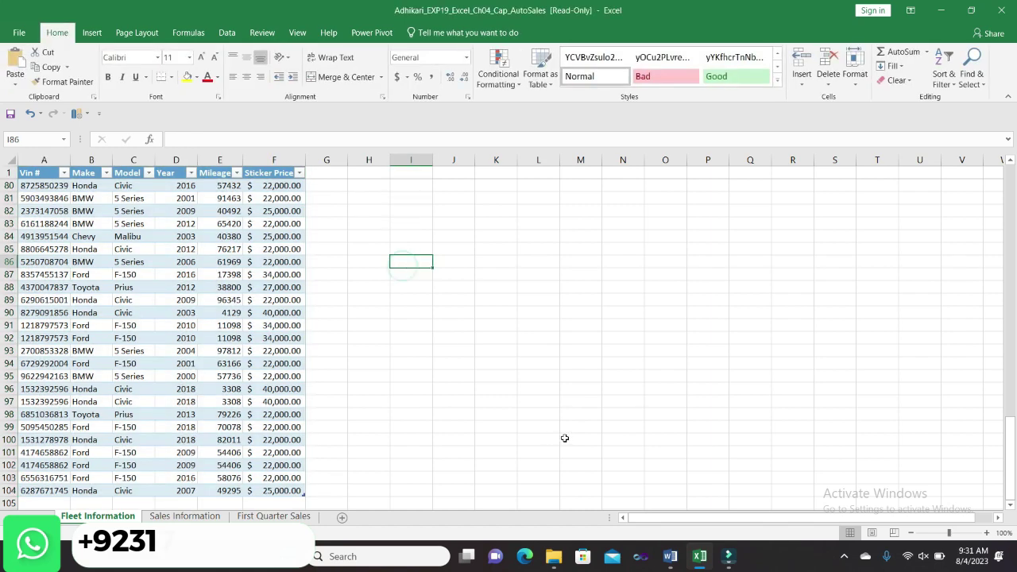
# - Switch to Word and select the style name Gold, Table Style Medium 19 in the step 3 instruction
pyautogui.moveTo(670, 556)
pyautogui.click(665, 449)
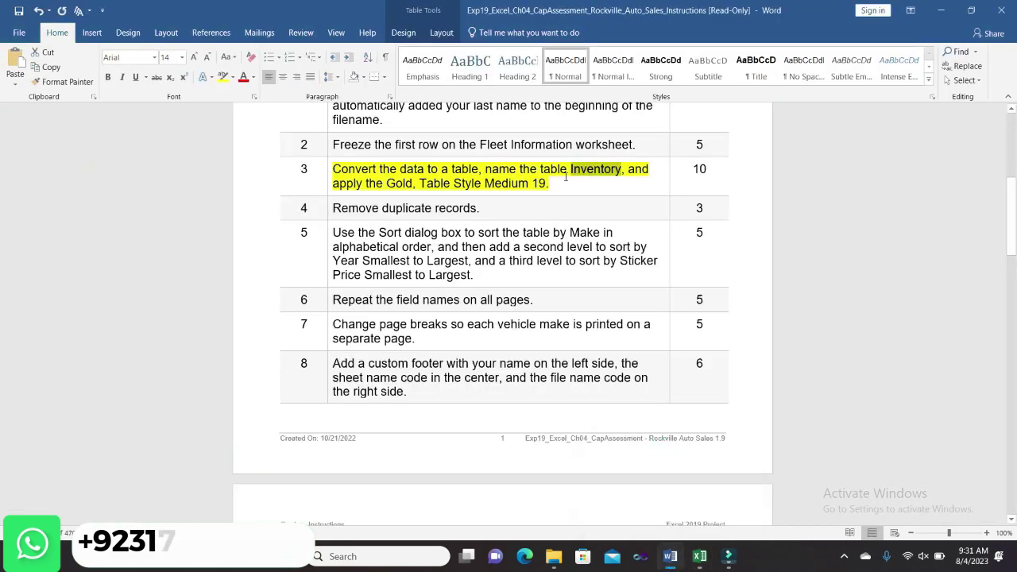
pyautogui.click(608, 186)
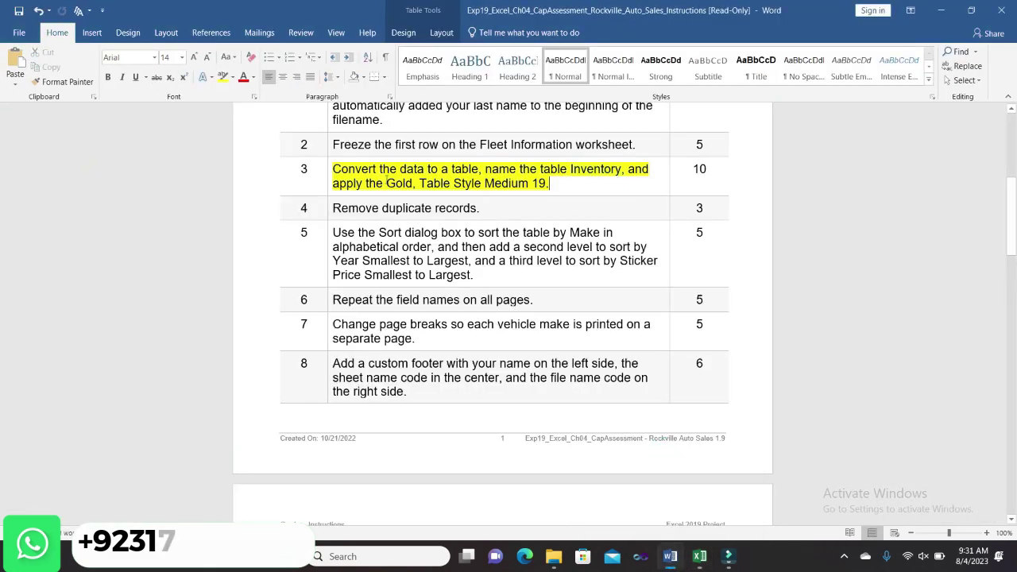
pyautogui.moveTo(386, 181); pyautogui.dragTo(554, 184)
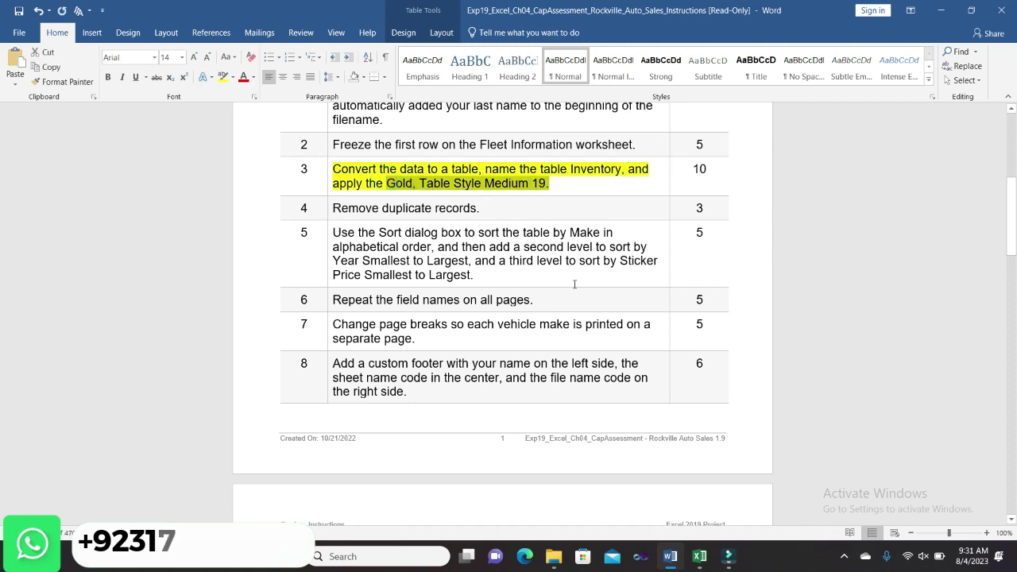
# - Switch to Excel, apply Gold, Table Style Medium 19 to the Inventory table, and deselect it
pyautogui.moveTo(697, 557)
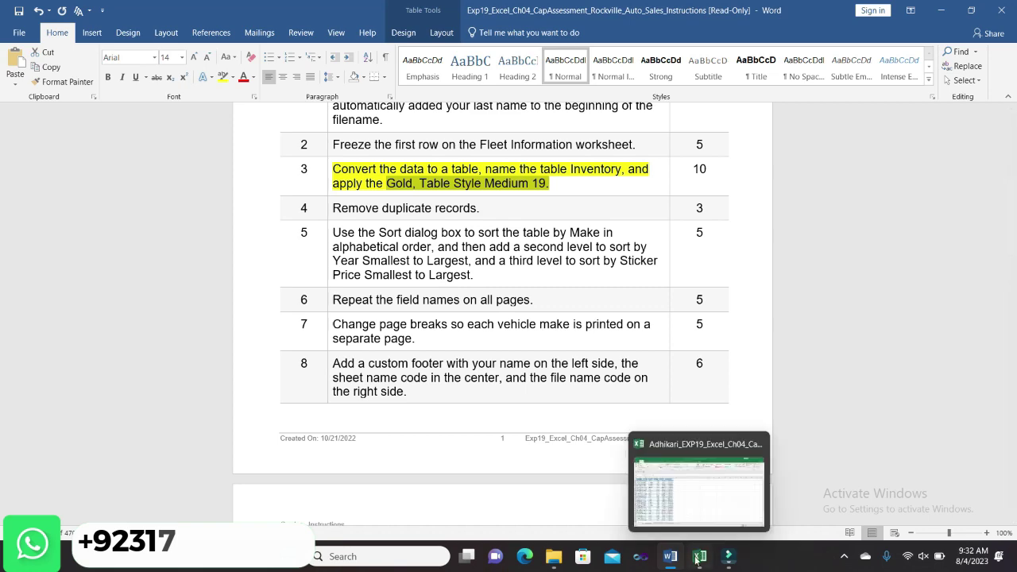
pyautogui.click(698, 488)
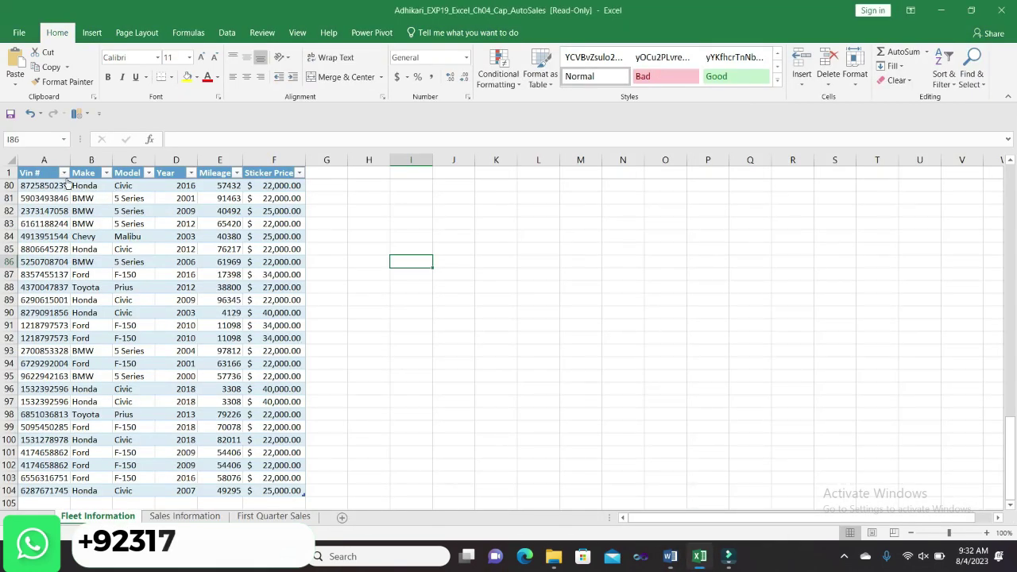
pyautogui.moveTo(50, 172); pyautogui.dragTo(265, 197)
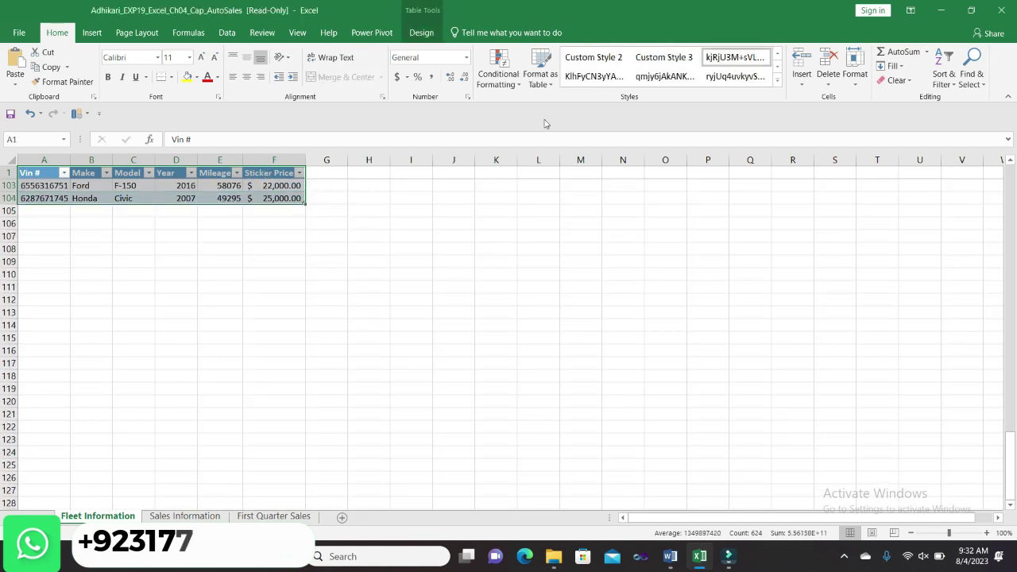
pyautogui.click(422, 33)
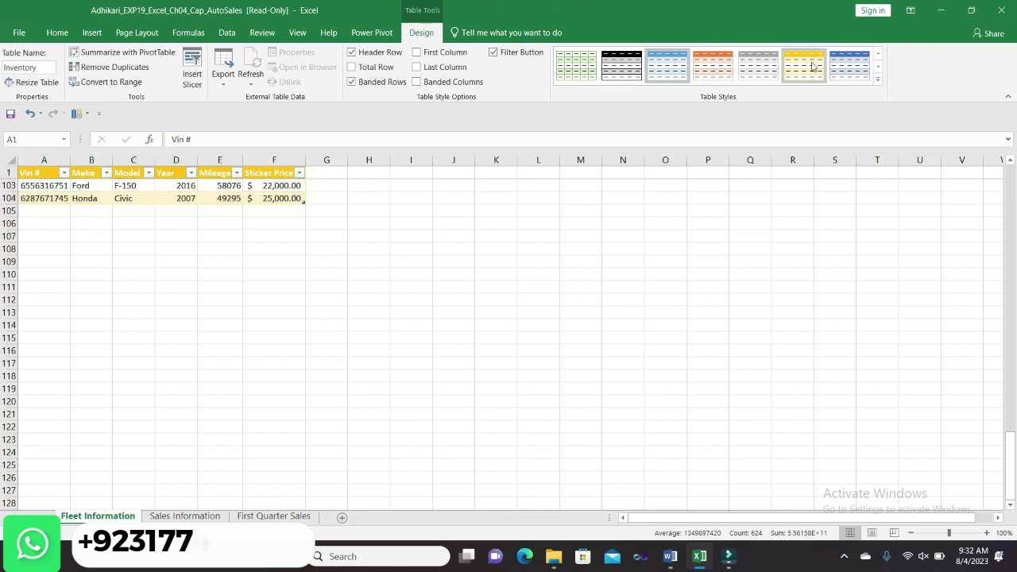
pyautogui.click(877, 80)
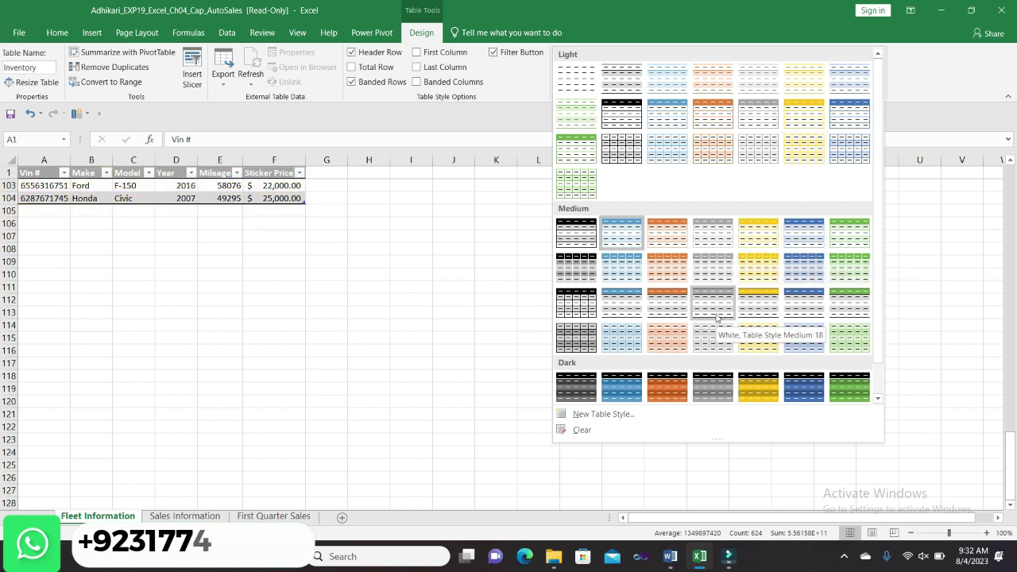
pyautogui.click(754, 305)
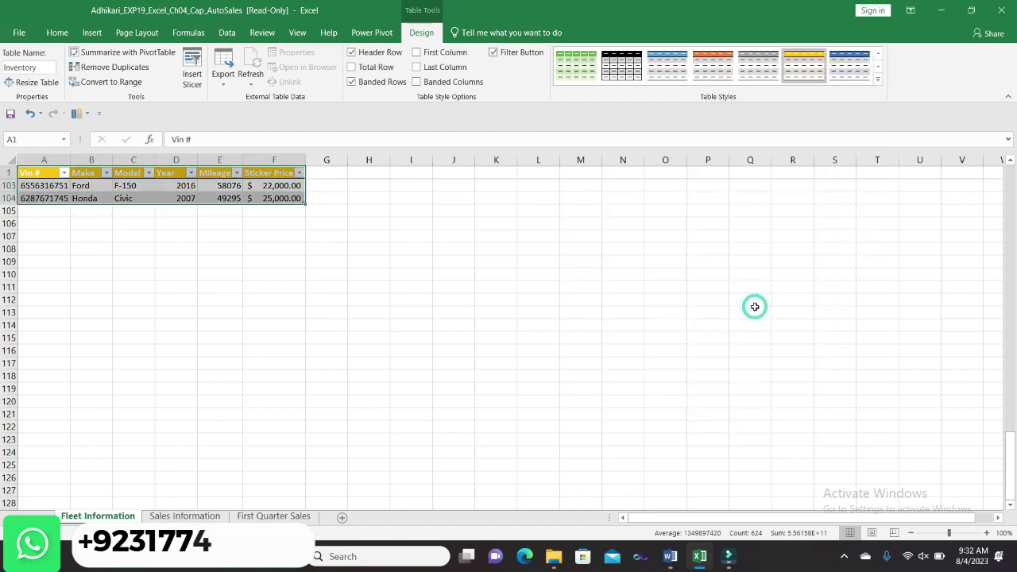
pyautogui.click(719, 337)
pyautogui.moveTo(1011, 439); pyautogui.dragTo(986, 90)
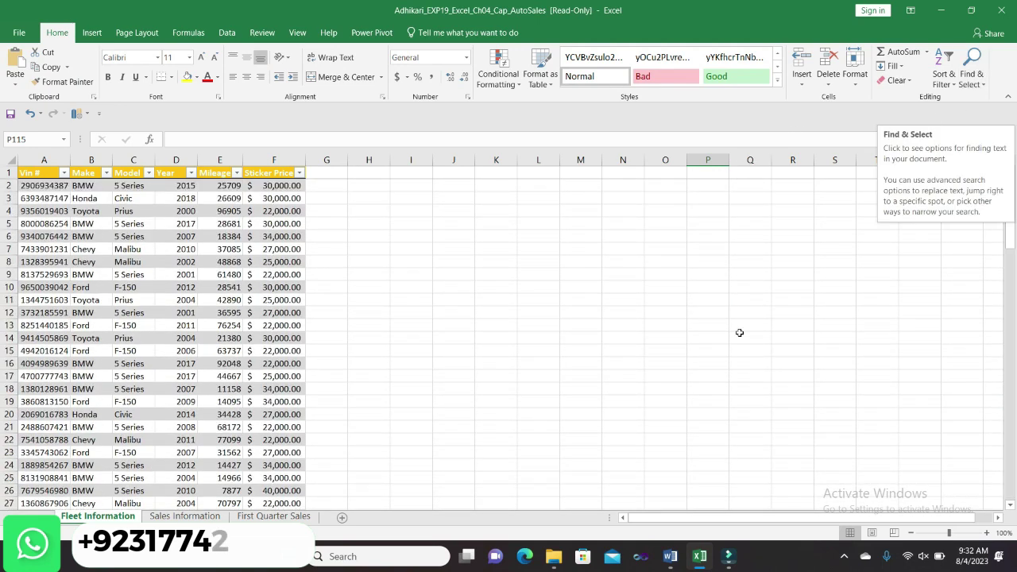
# - Switch to Word, move the yellow highlight from the step 3 instruction to step 4, and select the text Remove duplicate records
pyautogui.moveTo(670, 556)
pyautogui.click(676, 501)
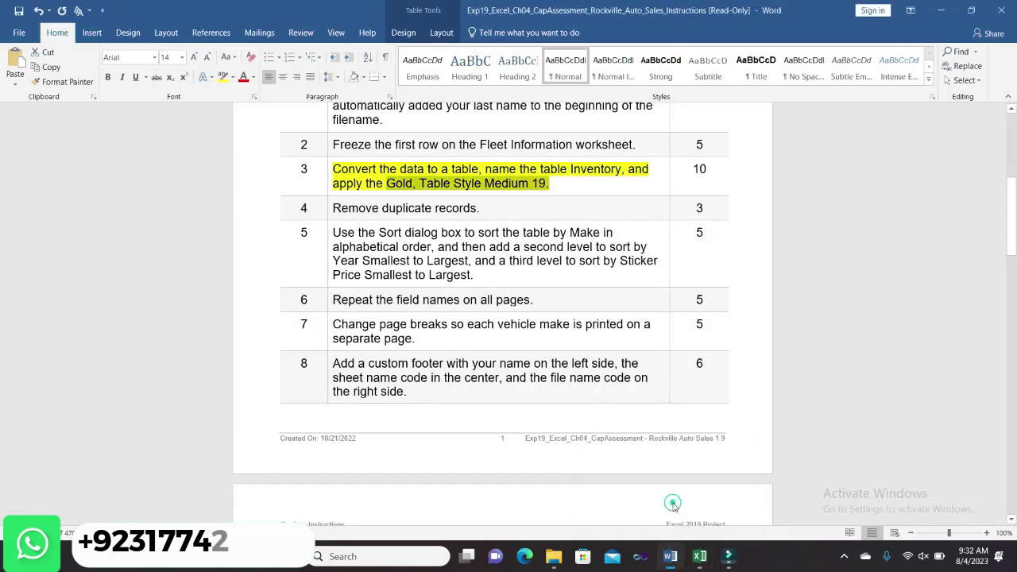
pyautogui.click(551, 186)
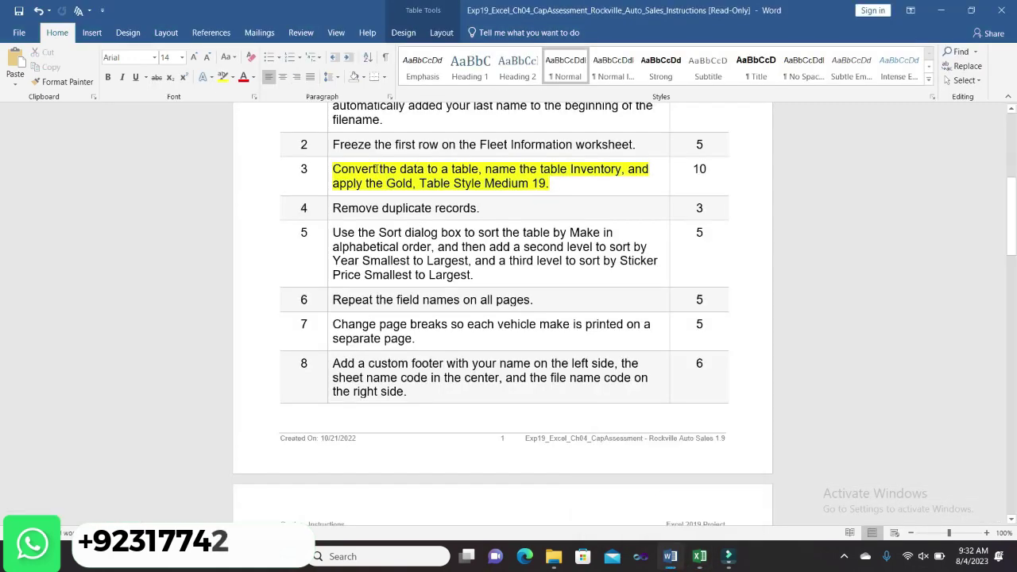
pyautogui.click(329, 170)
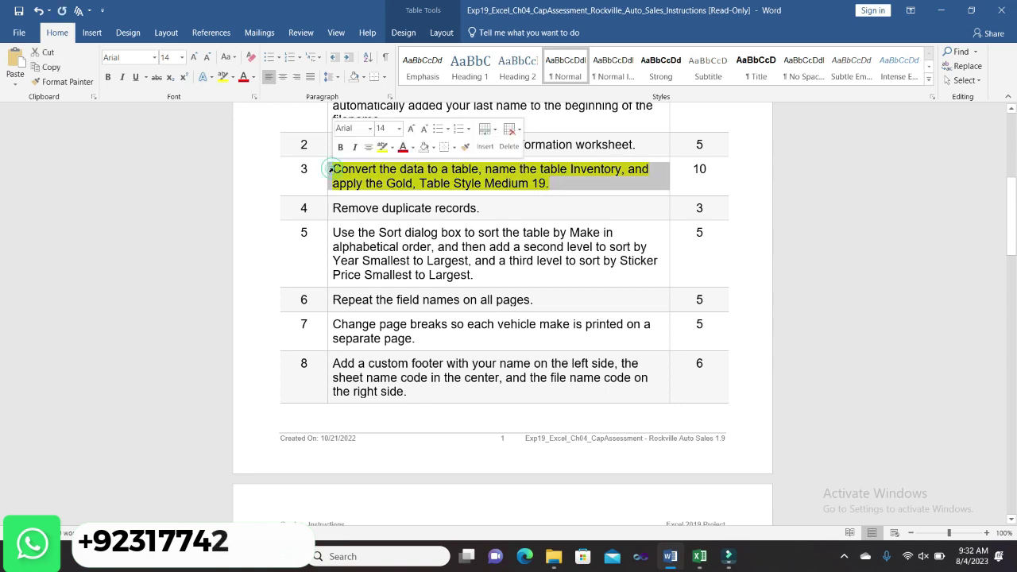
pyautogui.click(382, 145)
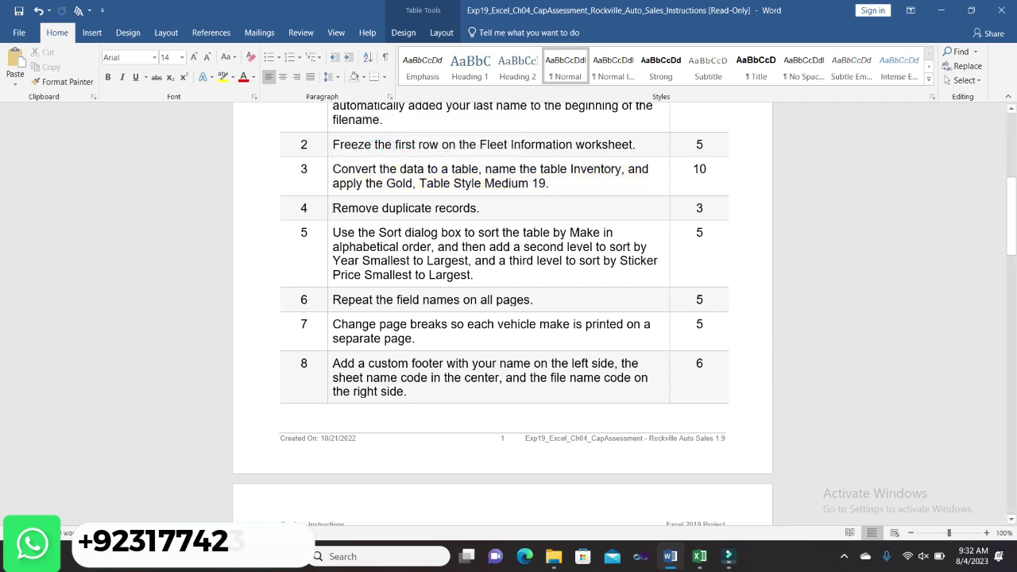
pyautogui.click(326, 209)
pyautogui.click(379, 186)
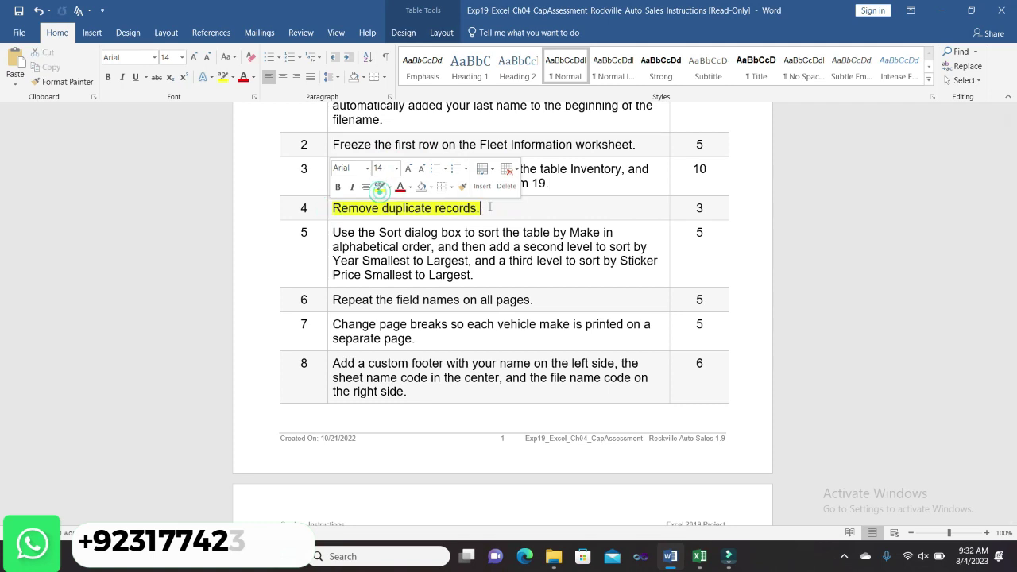
pyautogui.click(485, 209)
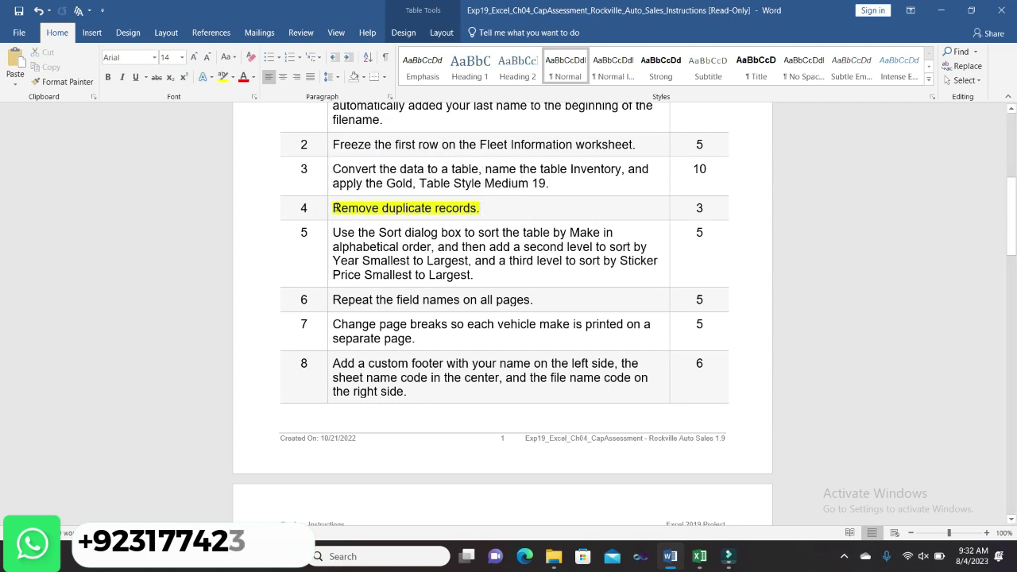
pyautogui.moveTo(332, 208); pyautogui.dragTo(477, 208)
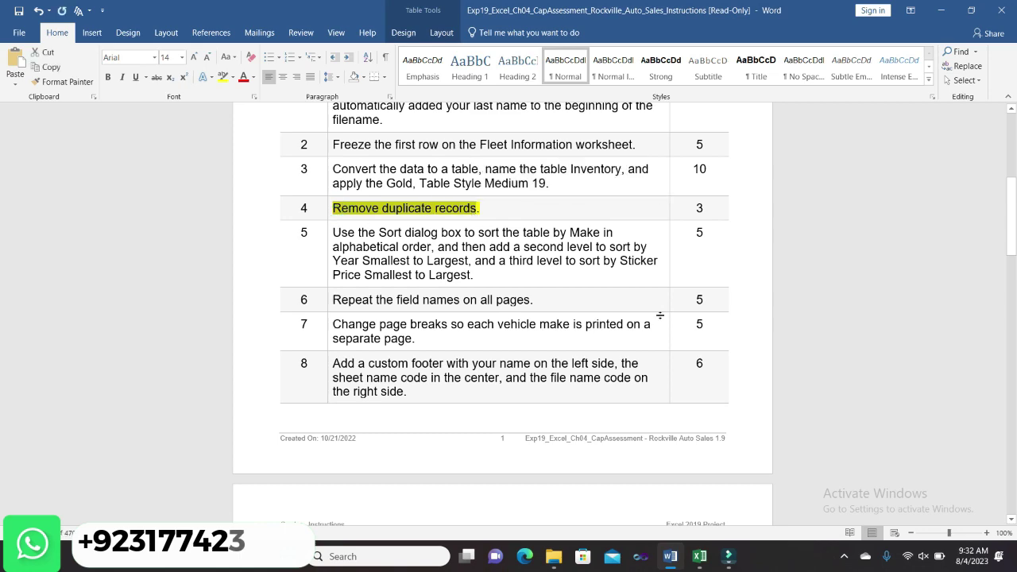
# - Switch to Excel and remove duplicate records from the Inventory table, comparing all columns and treating the first row as headers
pyautogui.moveTo(697, 547)
pyautogui.click(686, 492)
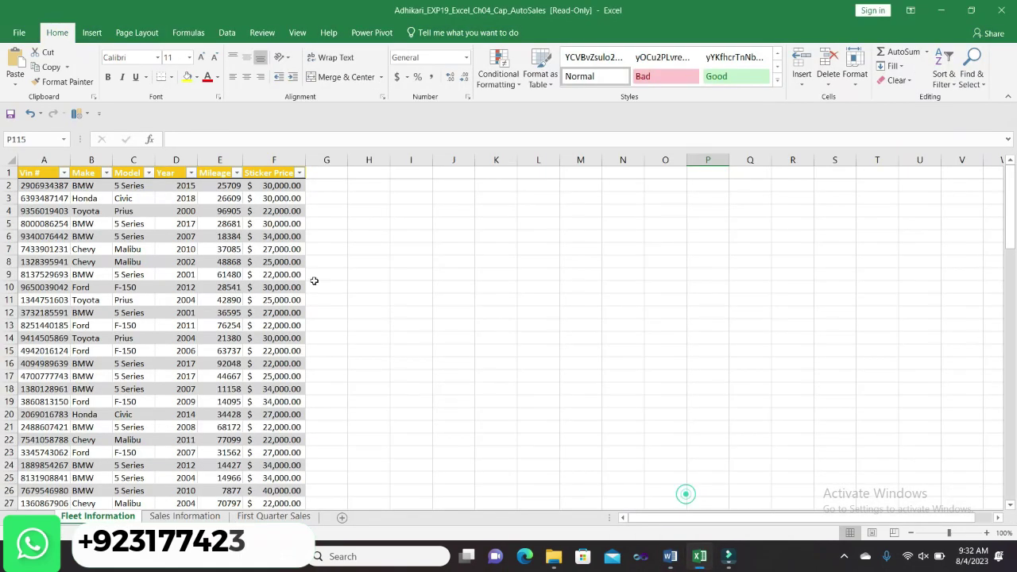
pyautogui.moveTo(54, 173); pyautogui.dragTo(258, 485)
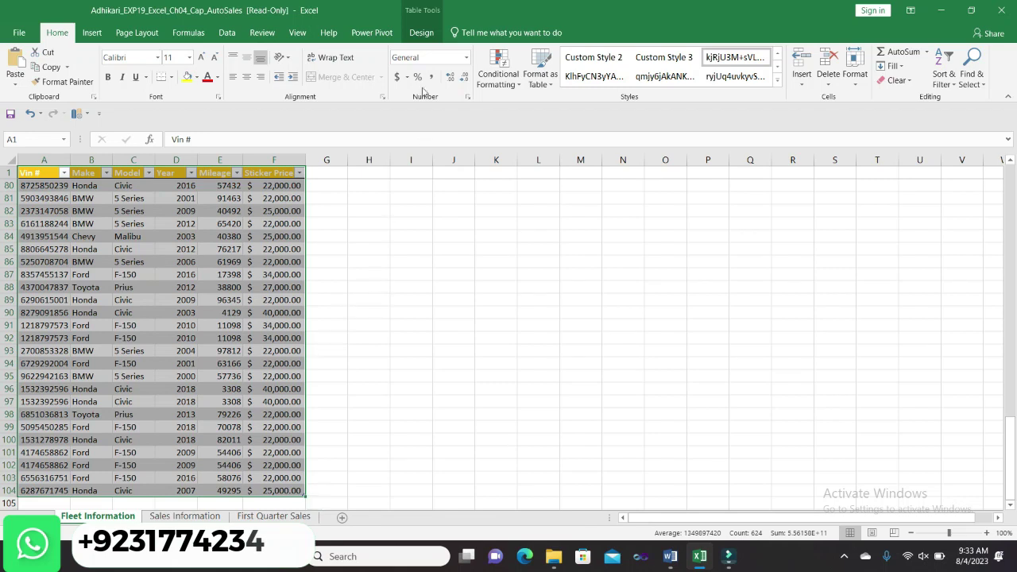
pyautogui.click(422, 33)
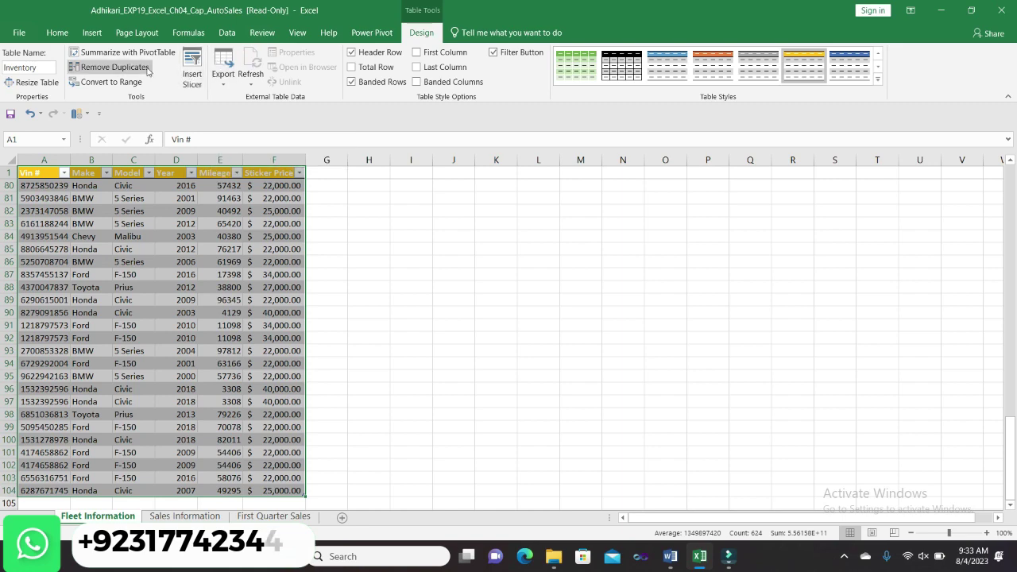
pyautogui.click(111, 67)
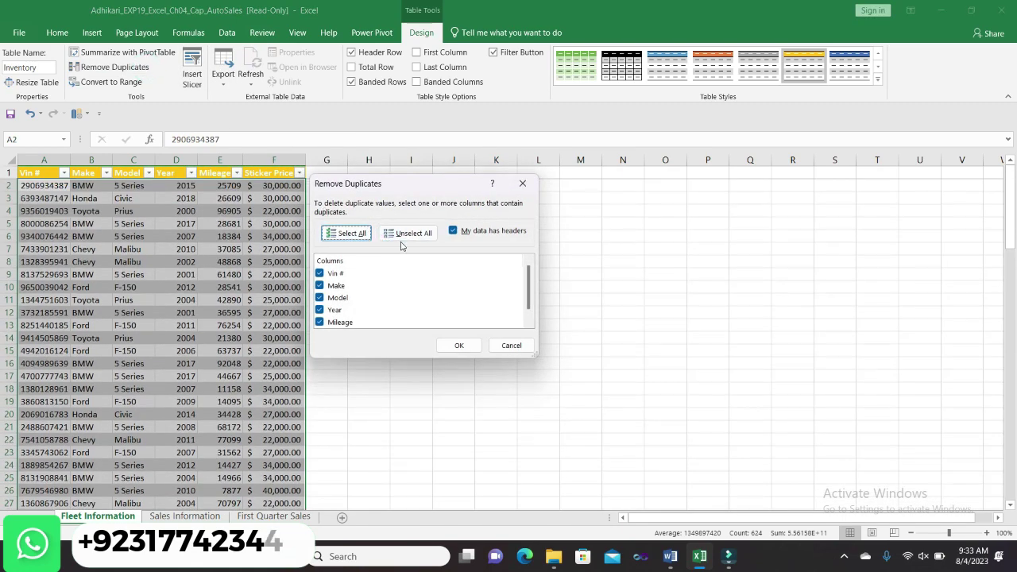
pyautogui.click(458, 344)
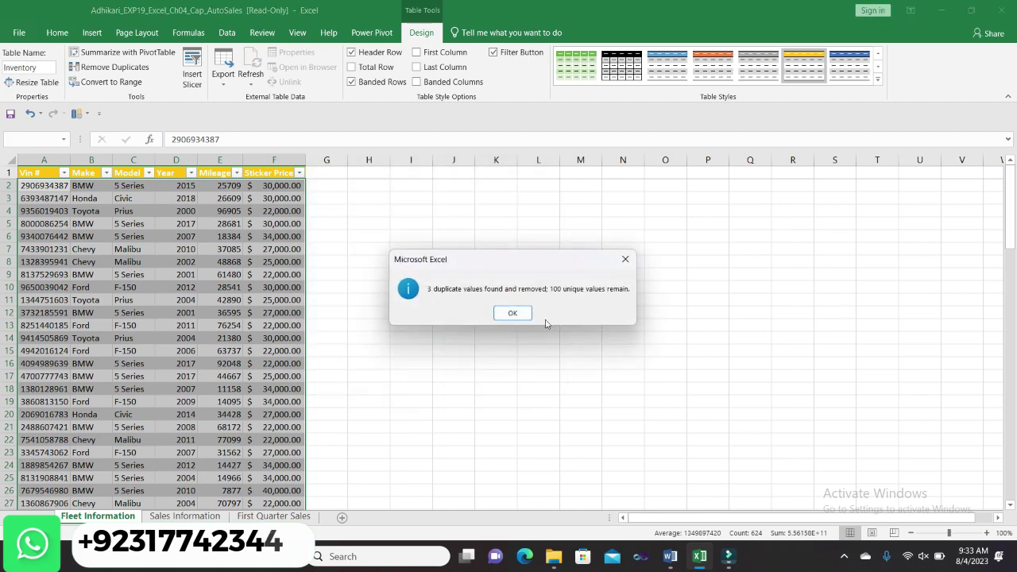
pyautogui.click(513, 315)
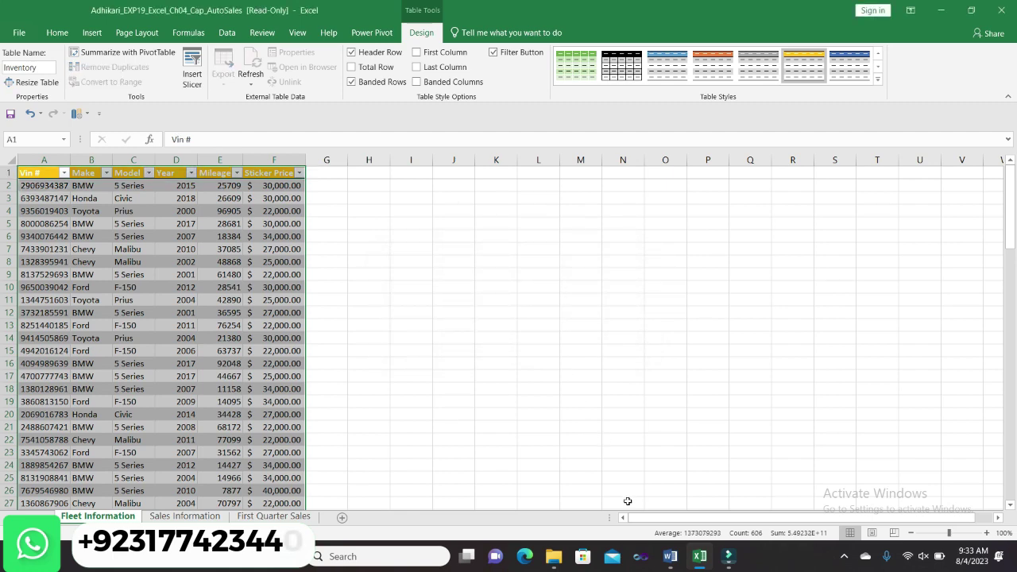
# - Switch to Word, move the yellow highlight from step 4 to step 5, and select the part about sorting by Make in alphabetical order
pyautogui.moveTo(670, 556)
pyautogui.click(668, 517)
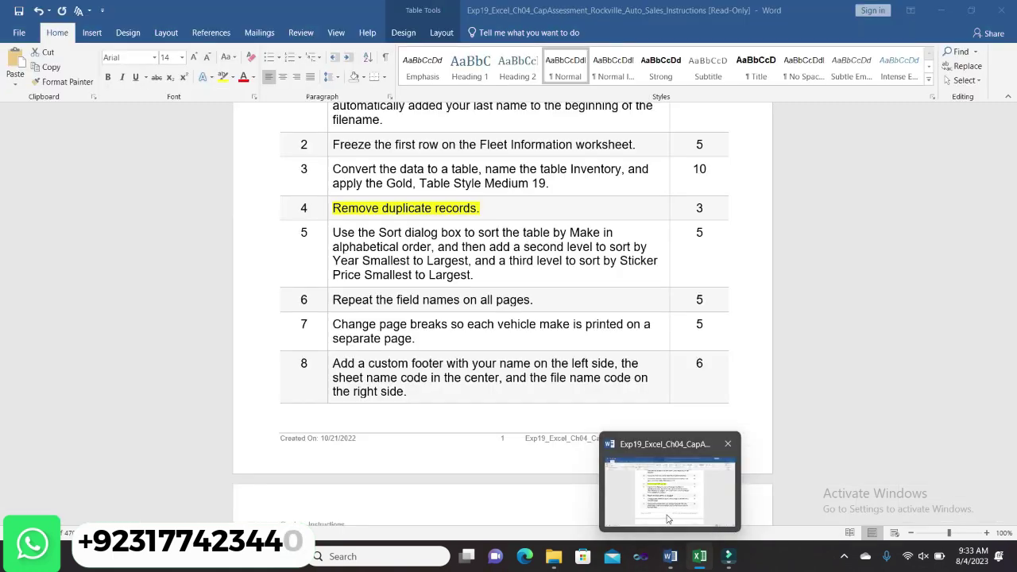
pyautogui.click(329, 205)
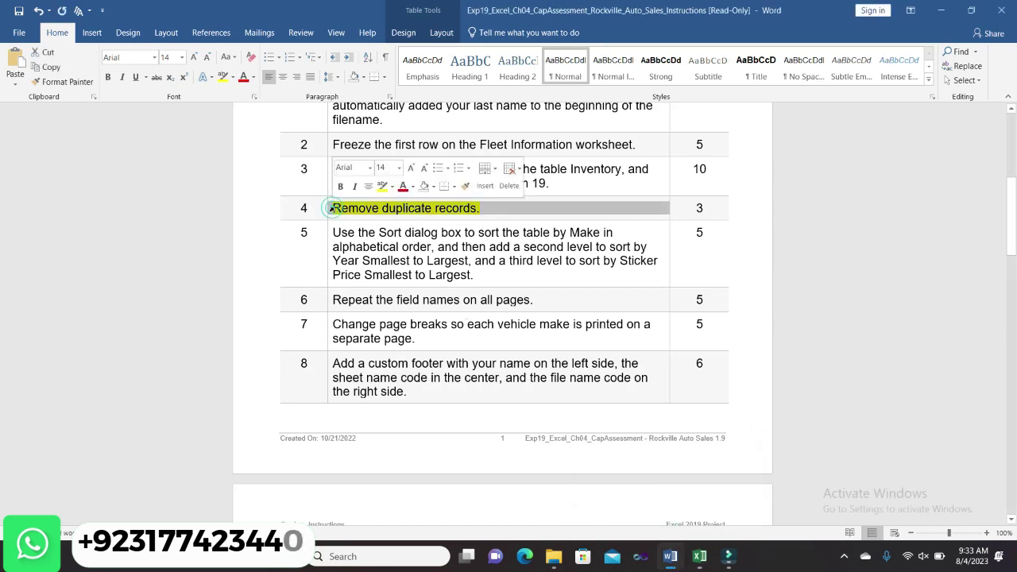
pyautogui.click(382, 187)
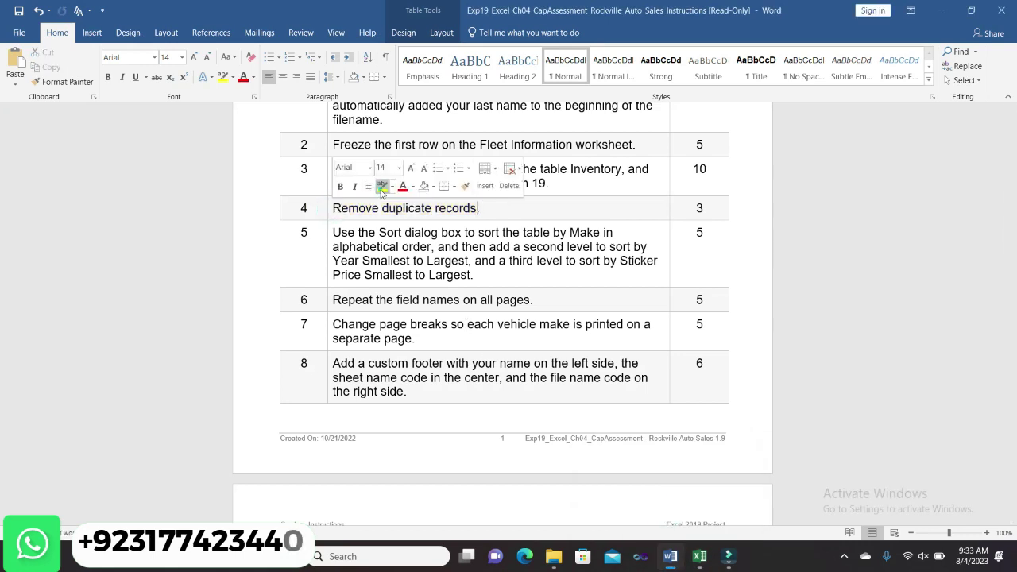
pyautogui.click(329, 232)
pyautogui.click(380, 211)
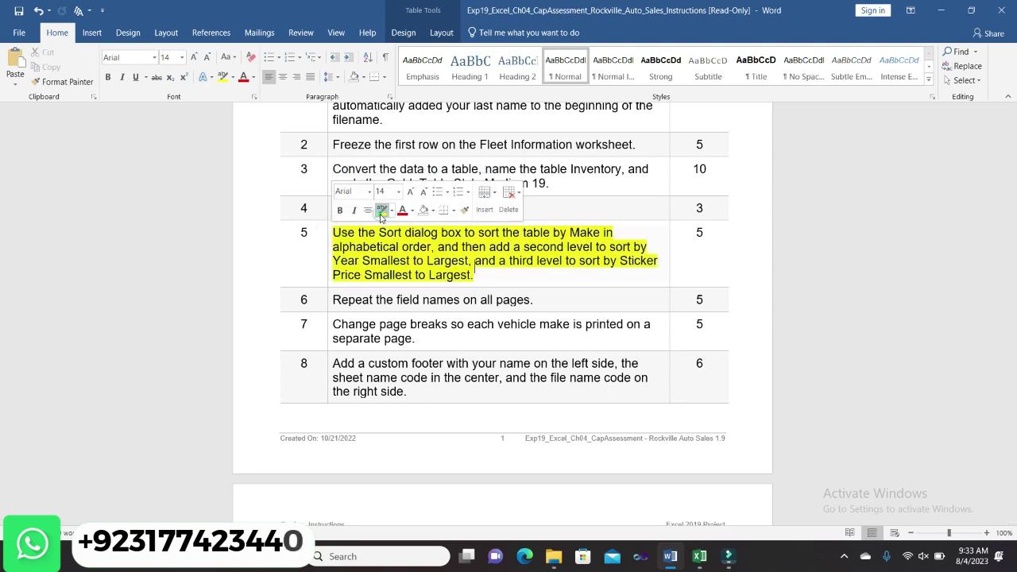
pyautogui.click(508, 280)
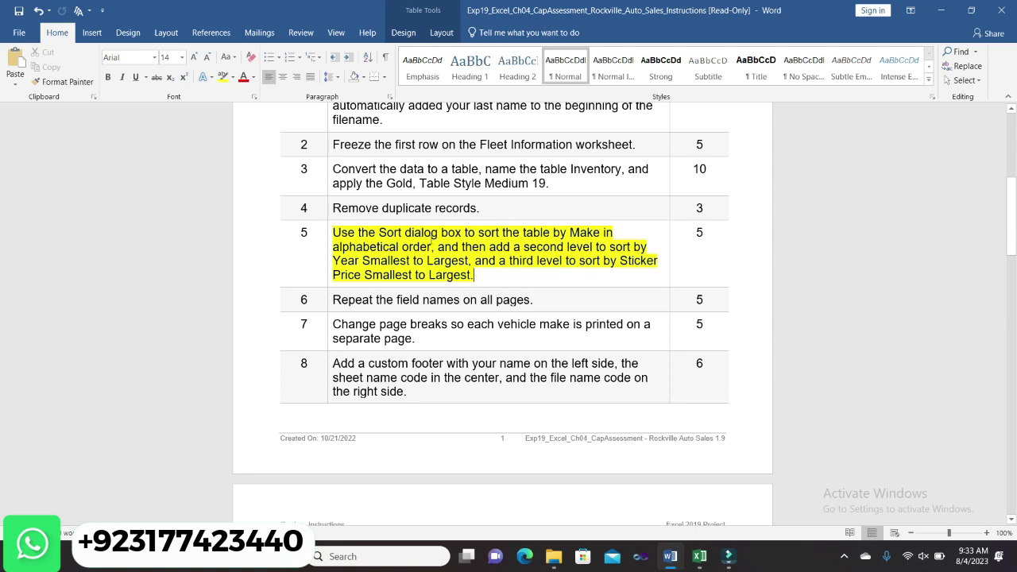
pyautogui.moveTo(334, 232); pyautogui.dragTo(436, 243)
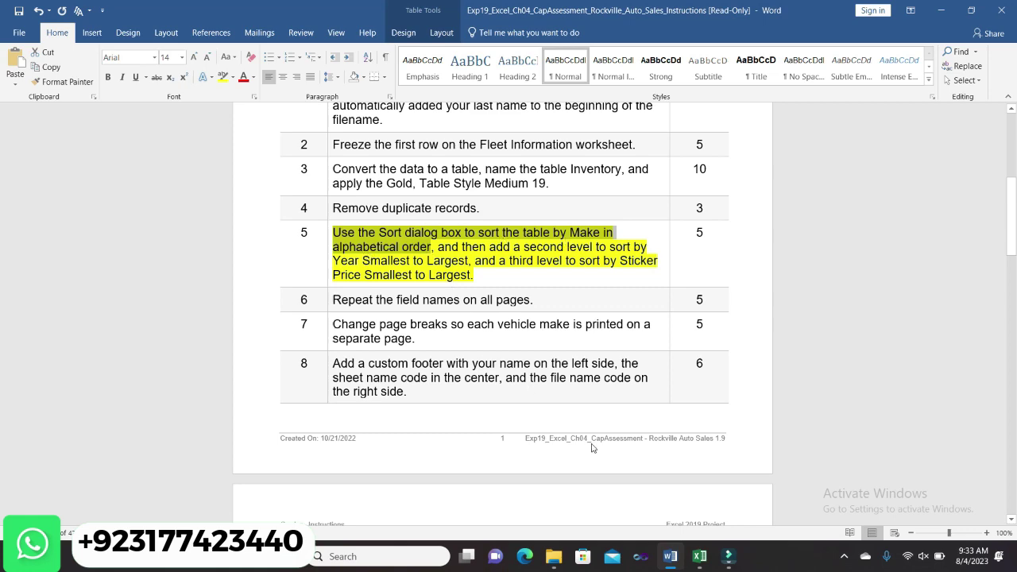
# - Switch to Excel and start a custom sort of the Inventory table with Make, A to Z, as the first level
pyautogui.click(699, 477)
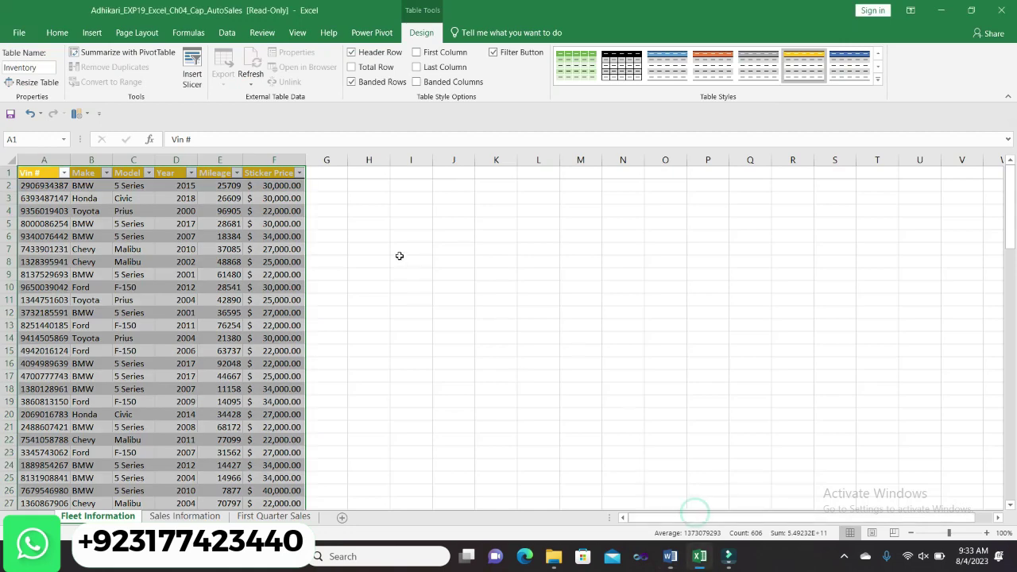
pyautogui.click(384, 253)
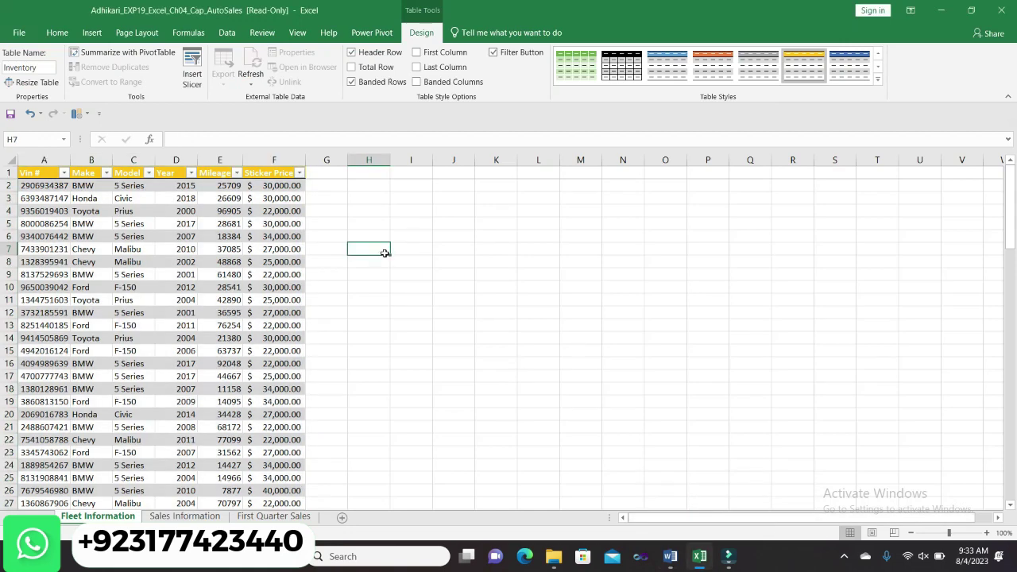
pyautogui.click(94, 174)
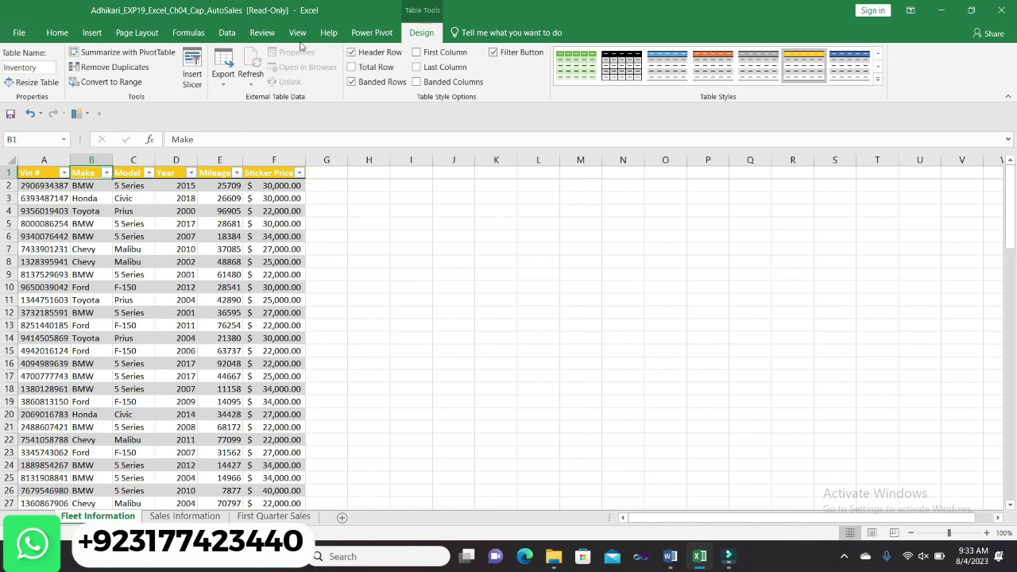
pyautogui.click(58, 34)
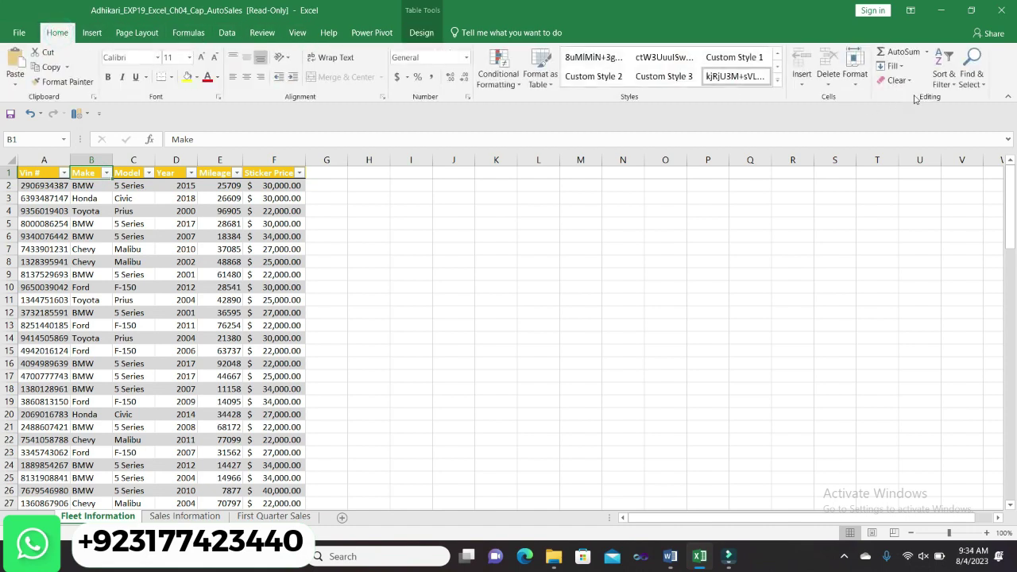
pyautogui.click(943, 78)
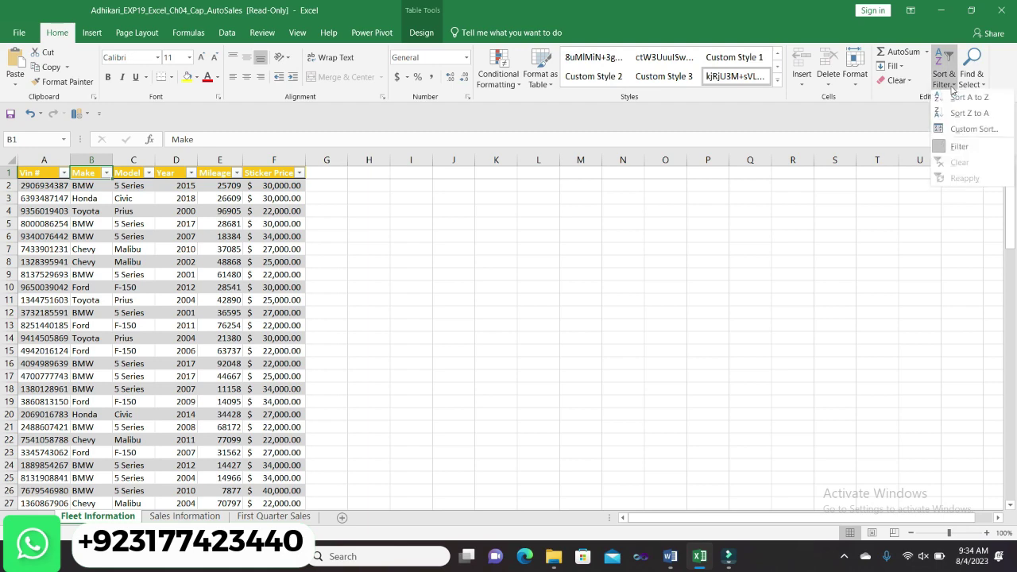
pyautogui.click(962, 129)
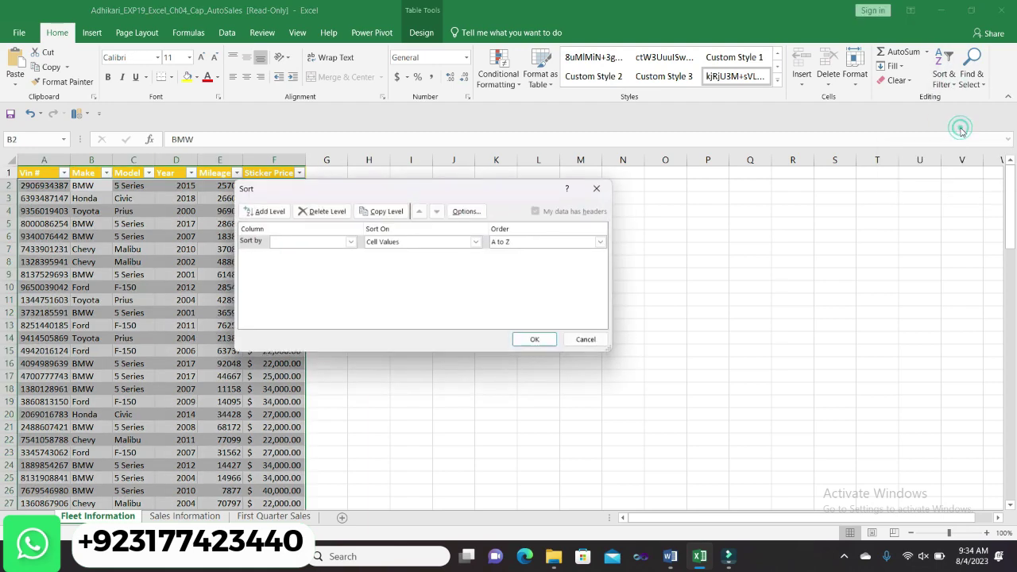
pyautogui.click(350, 242)
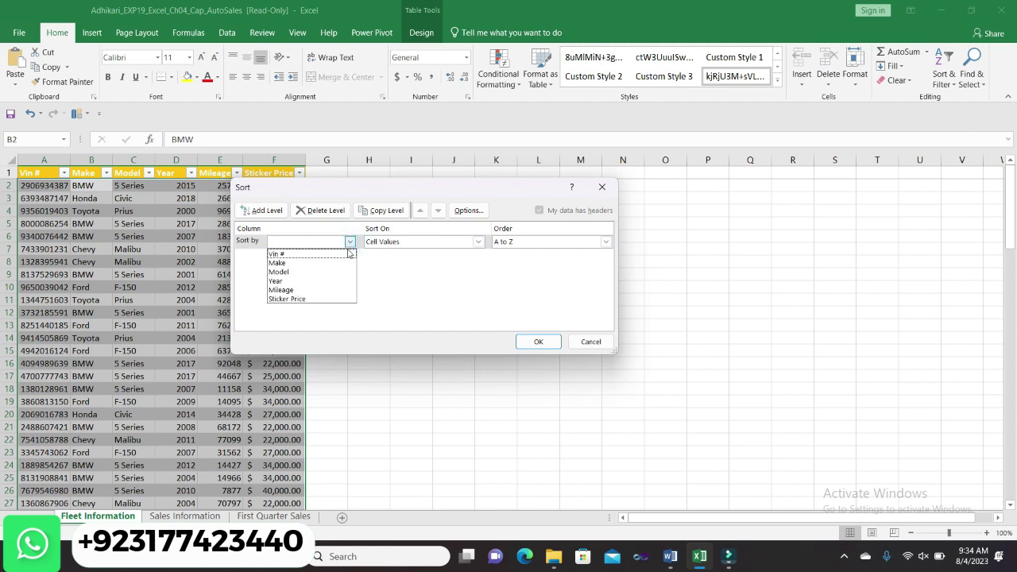
pyautogui.click(345, 262)
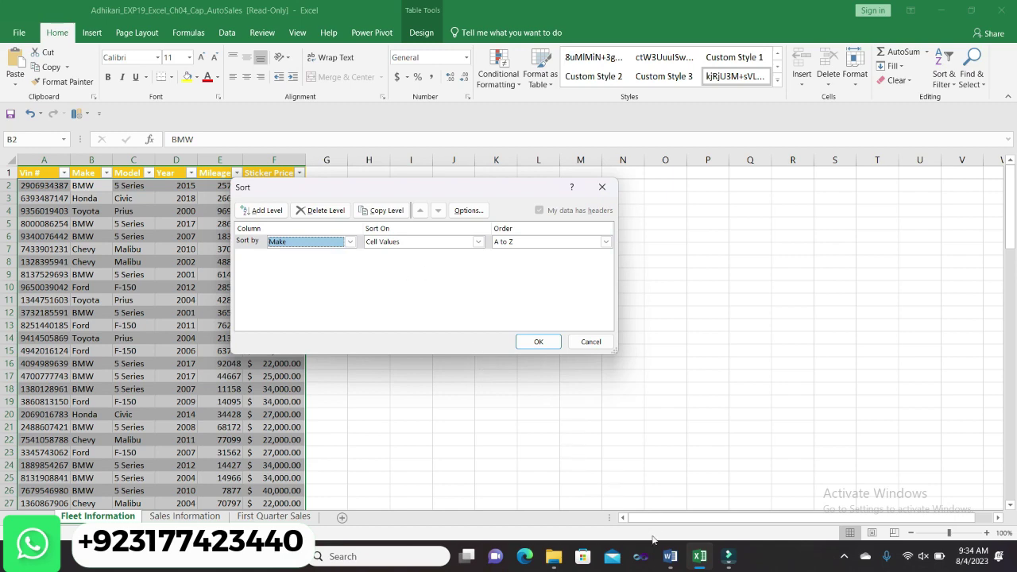
# - Switch to Word and select the step 5 text about adding a second level to sort by Year Smallest to Largest
pyautogui.click(670, 556)
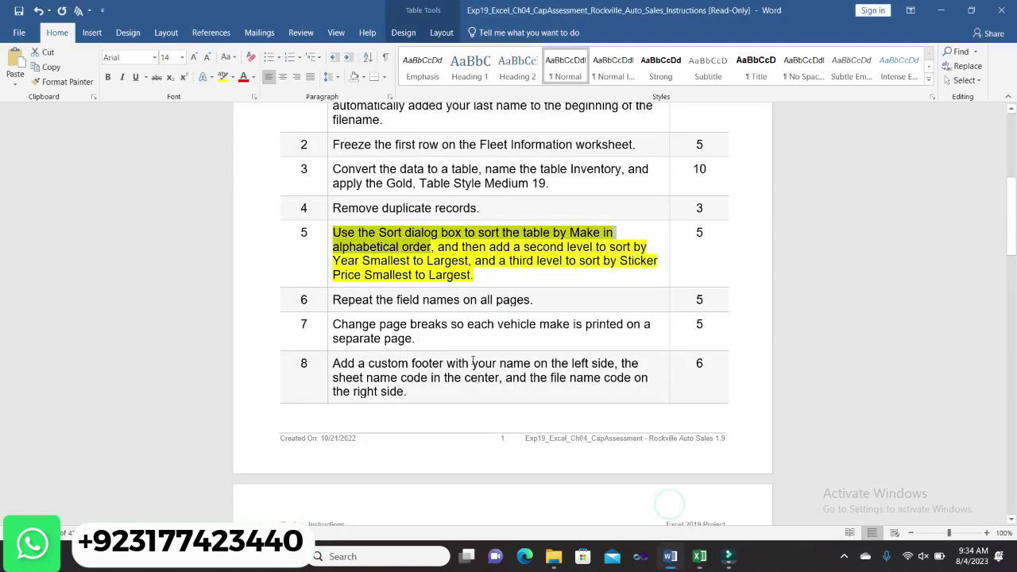
pyautogui.click(502, 262)
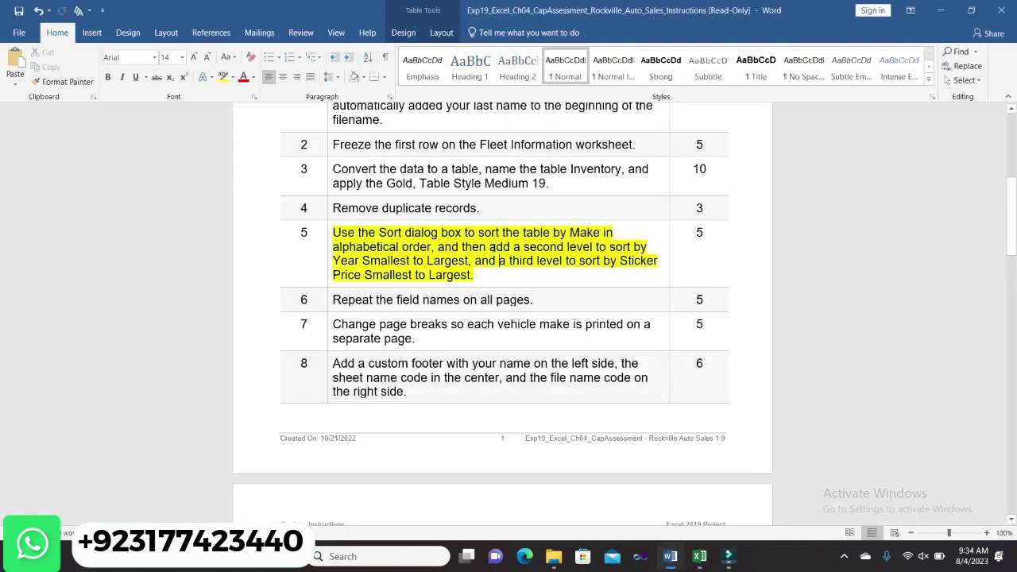
pyautogui.moveTo(490, 247); pyautogui.dragTo(470, 261)
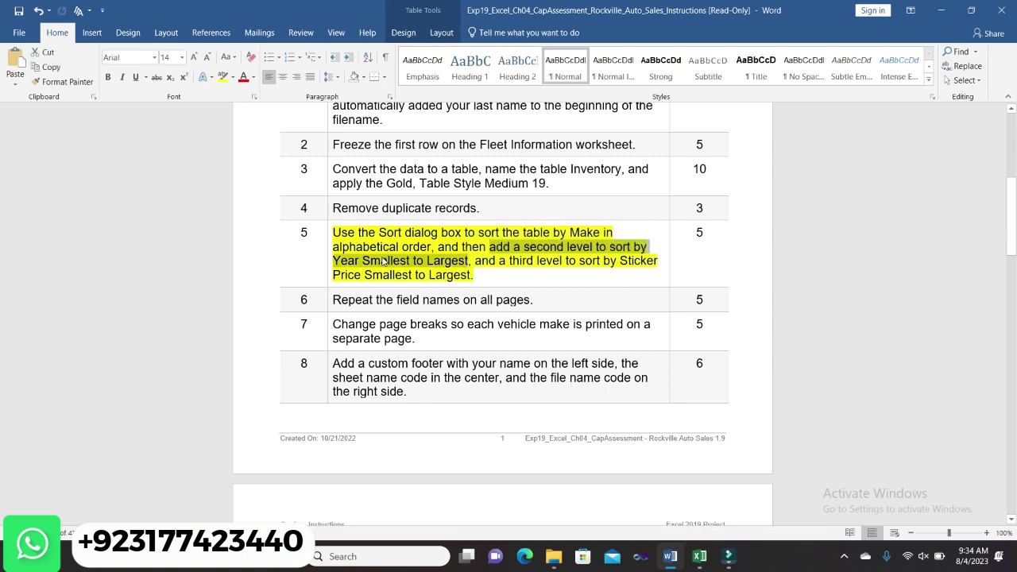
# - Switch to Excel and add a second sort level for Year, Smallest to Largest
pyautogui.click(699, 556)
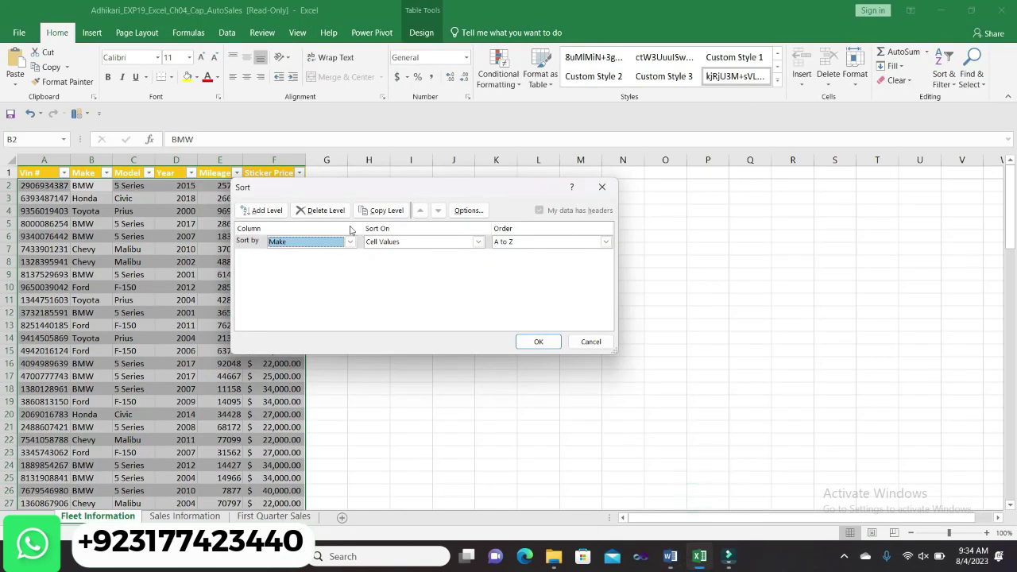
pyautogui.click(262, 211)
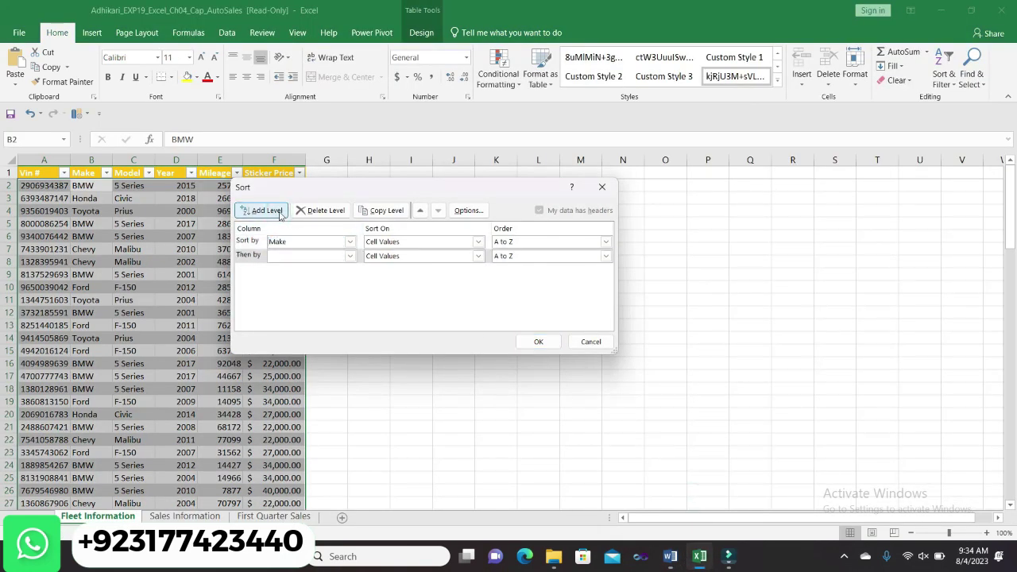
pyautogui.click(349, 255)
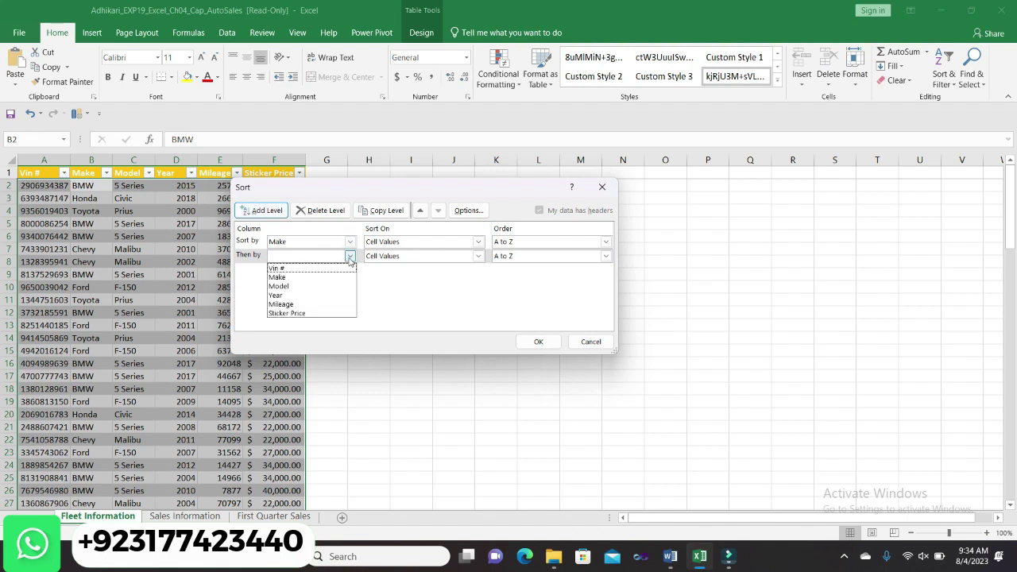
pyautogui.click(337, 296)
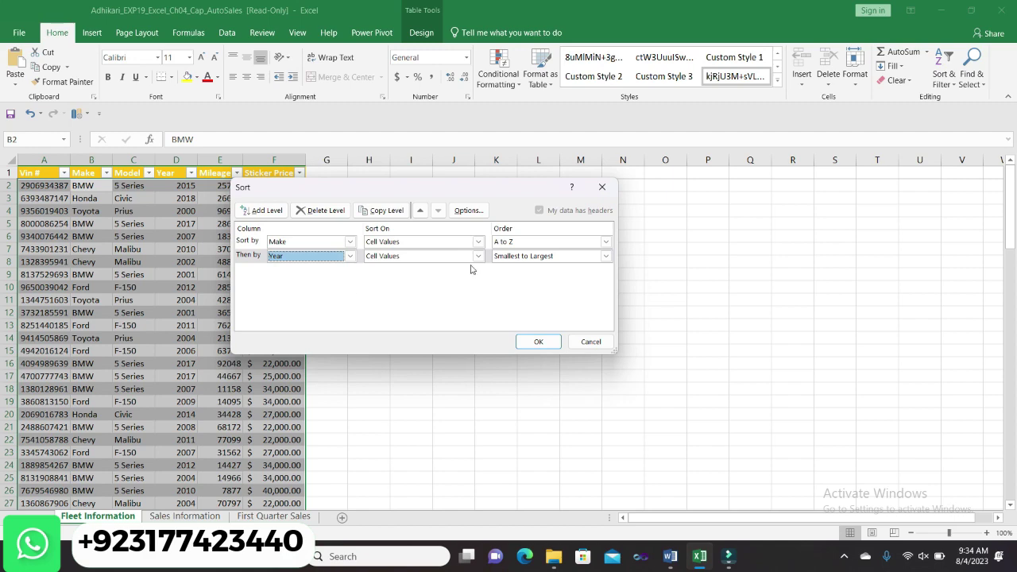
# - Select the third-level sort text in Word, then in Excel add a Sticker Price level, Smallest to Largest, and apply the sort
pyautogui.click(671, 548)
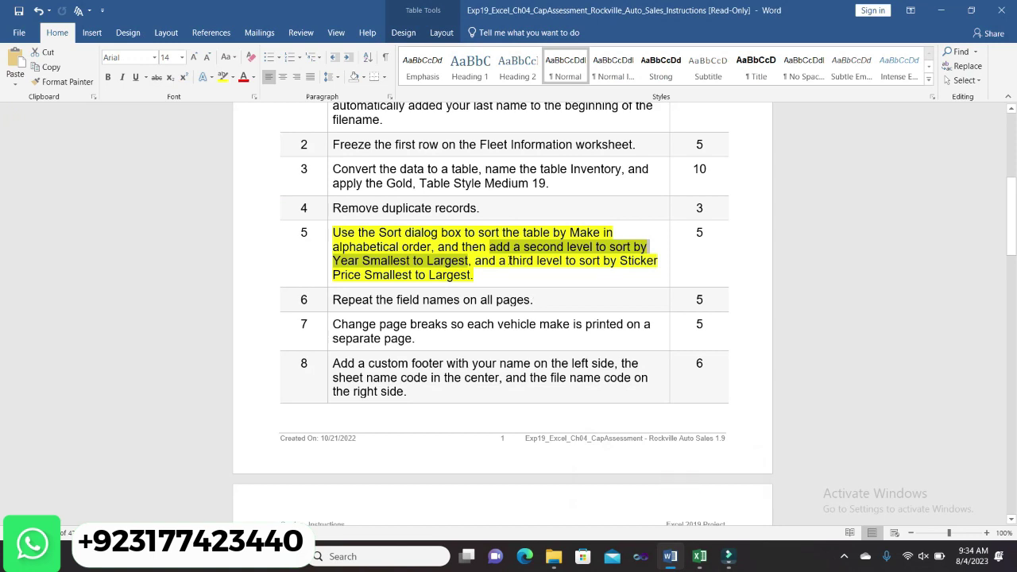
pyautogui.moveTo(509, 261); pyautogui.dragTo(574, 270)
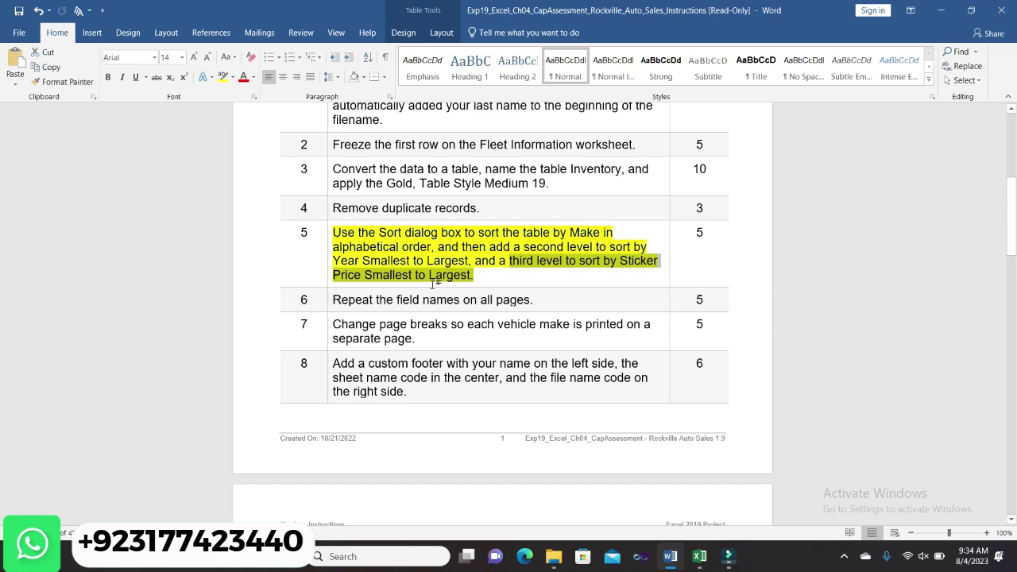
pyautogui.moveTo(709, 552)
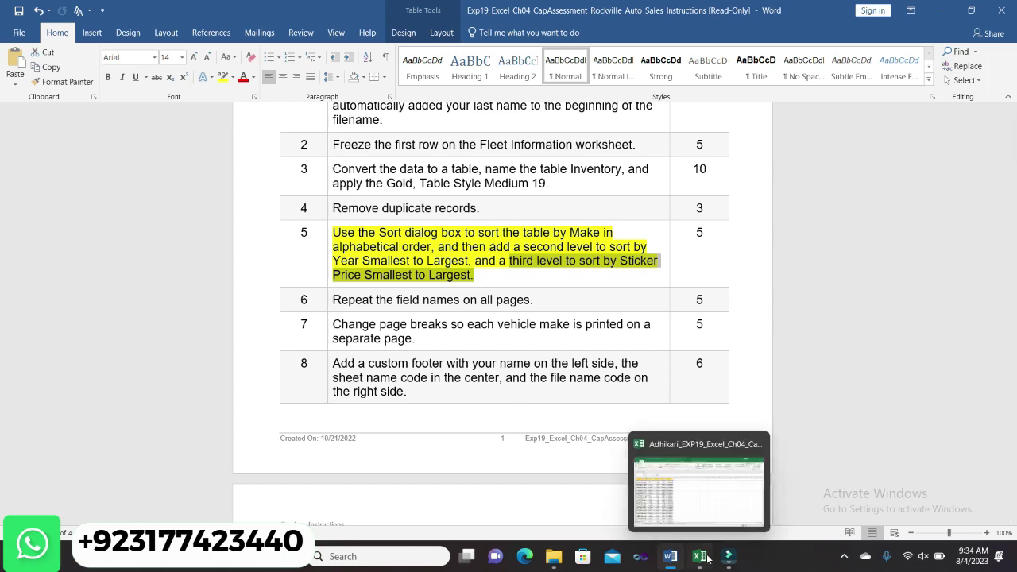
pyautogui.click(691, 501)
pyautogui.click(264, 209)
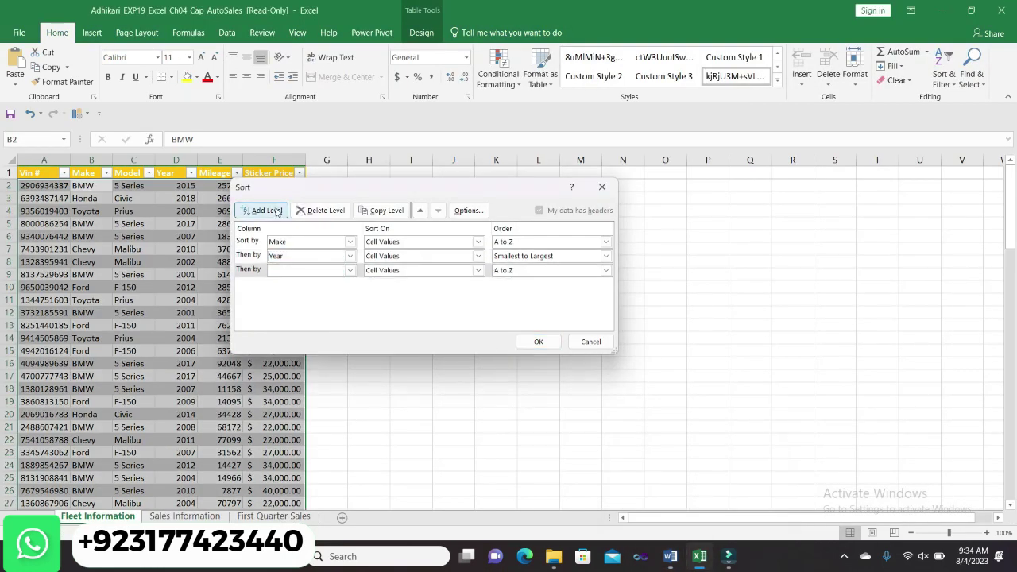
pyautogui.click(348, 271)
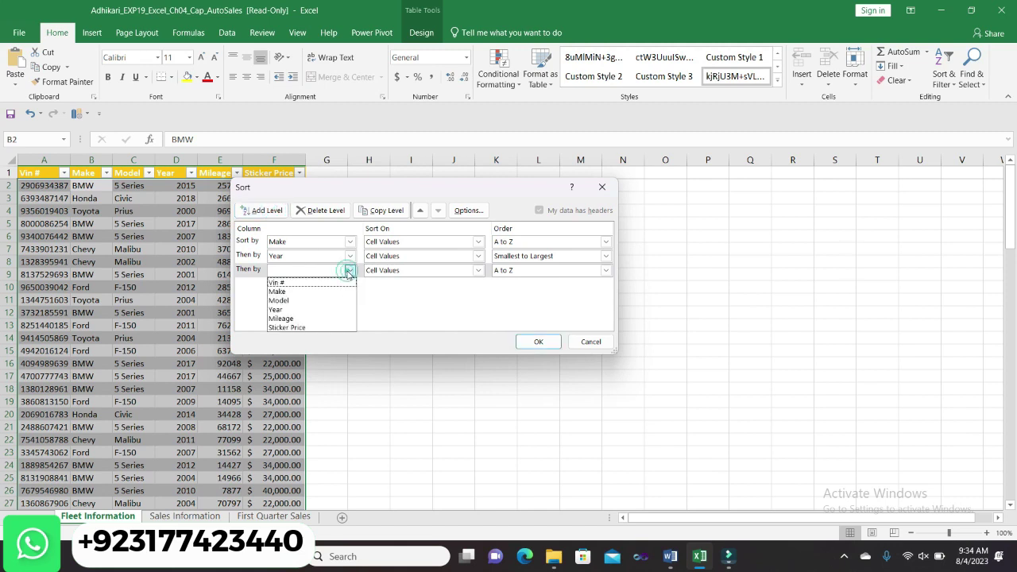
pyautogui.click(334, 328)
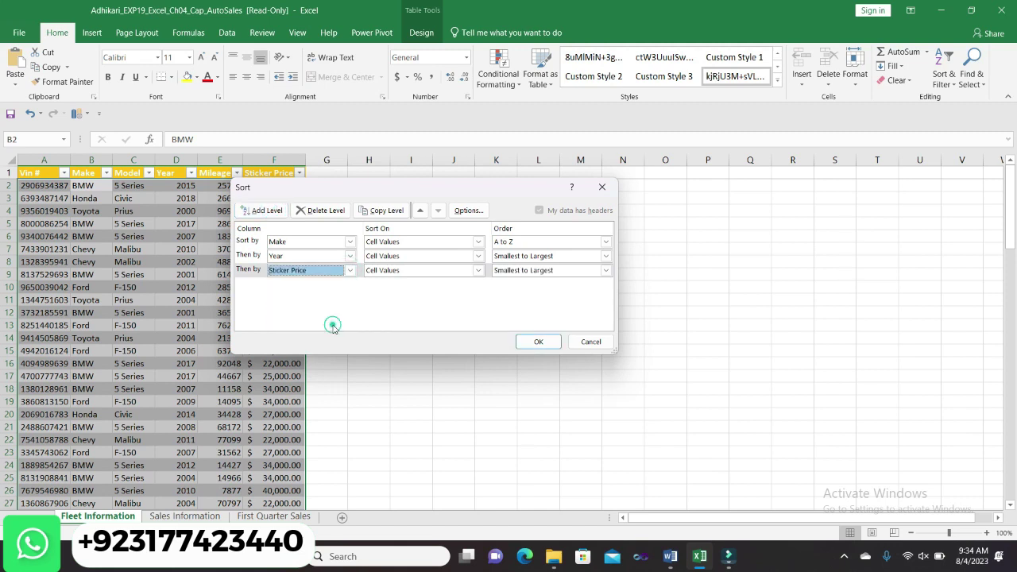
pyautogui.click(534, 343)
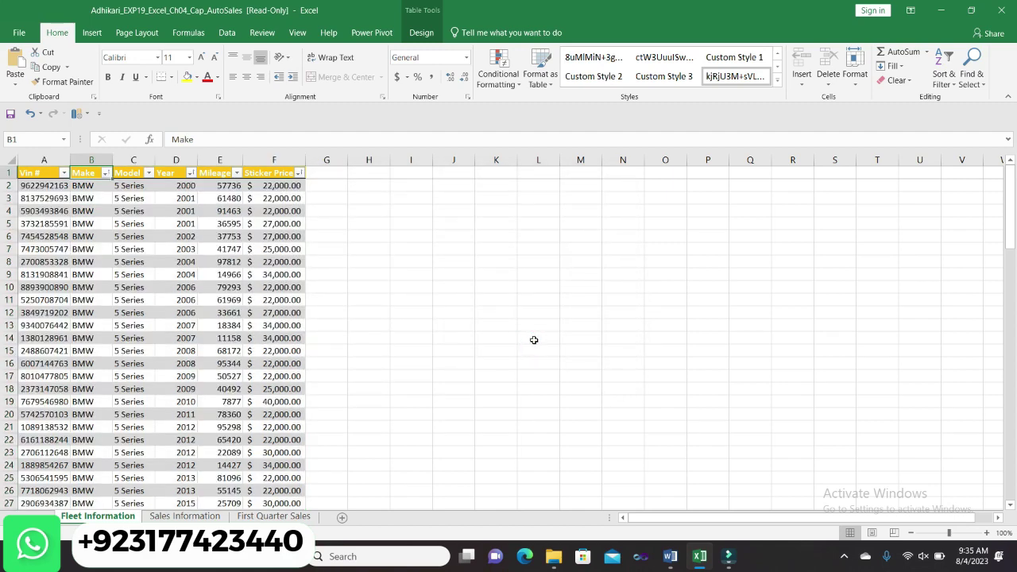
# - Switch to Word and move the yellow highlight from the step 5 instruction to step 6, Repeat the field names on all pages
pyautogui.moveTo(670, 556)
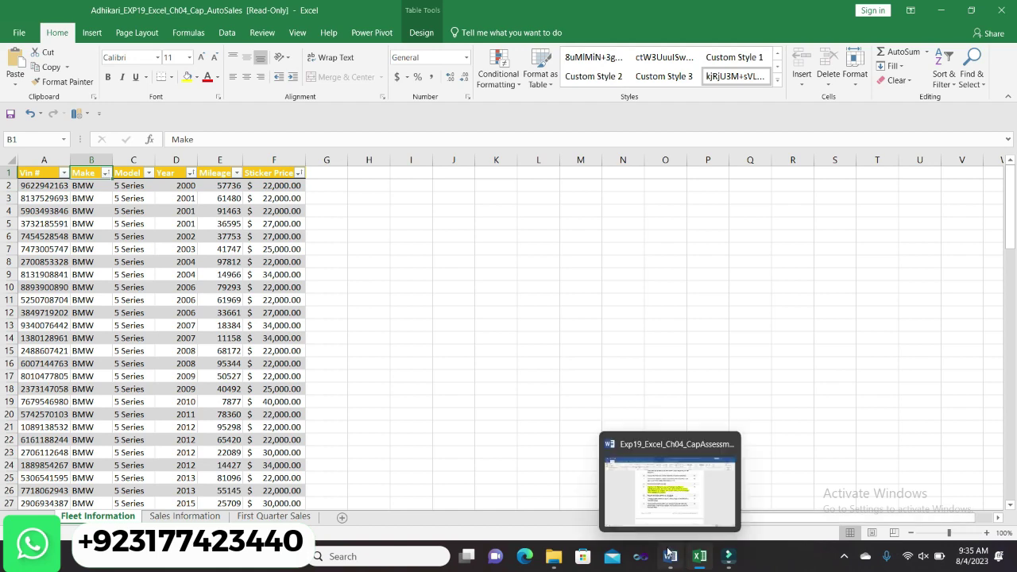
pyautogui.rightClick(672, 502)
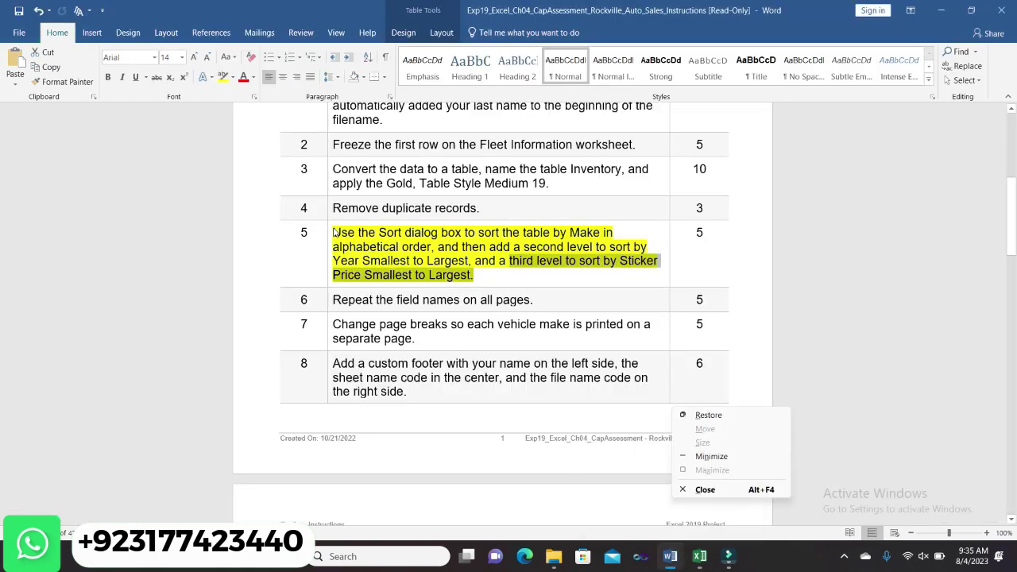
pyautogui.click(474, 273)
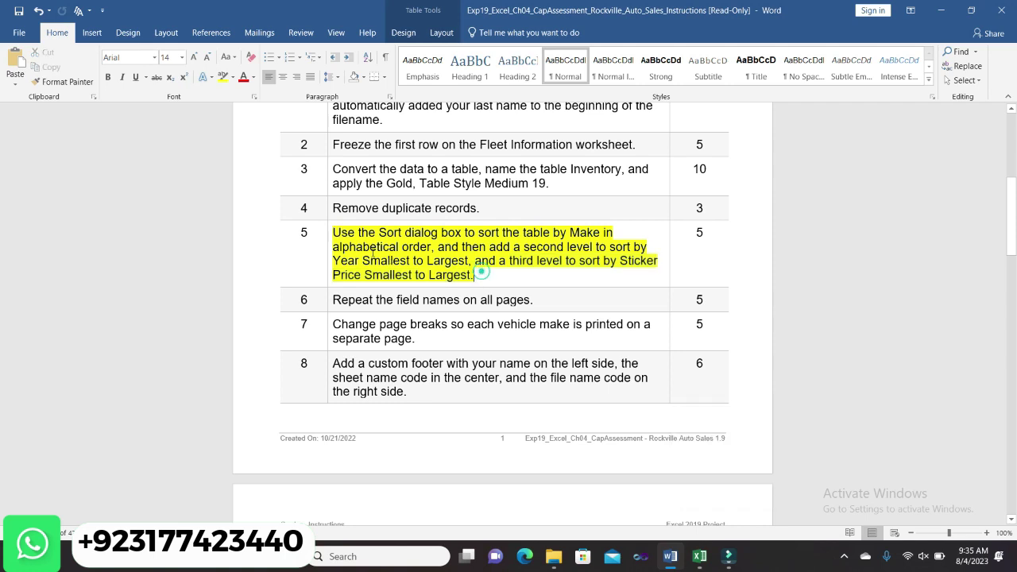
pyautogui.click(327, 231)
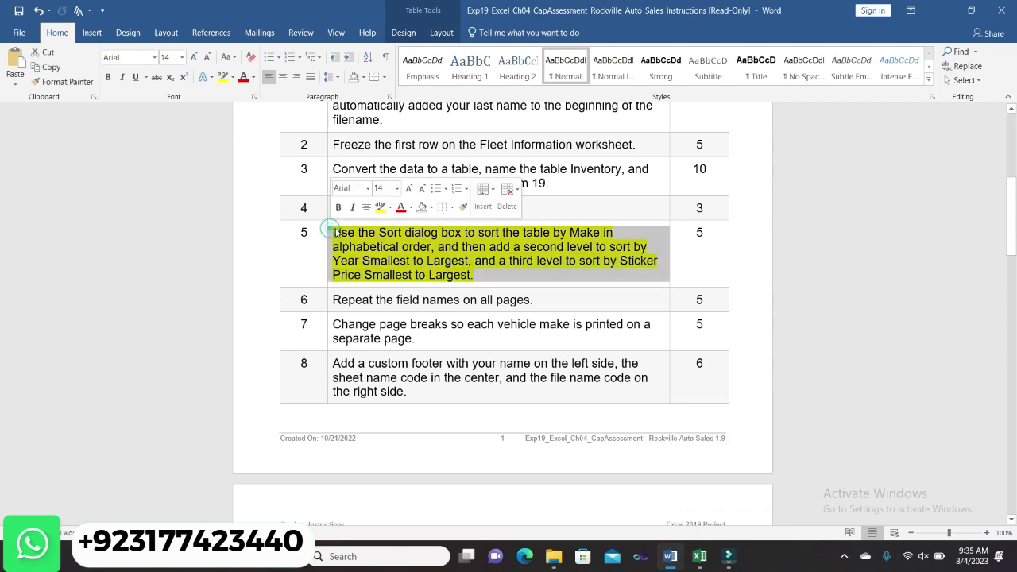
pyautogui.click(366, 206)
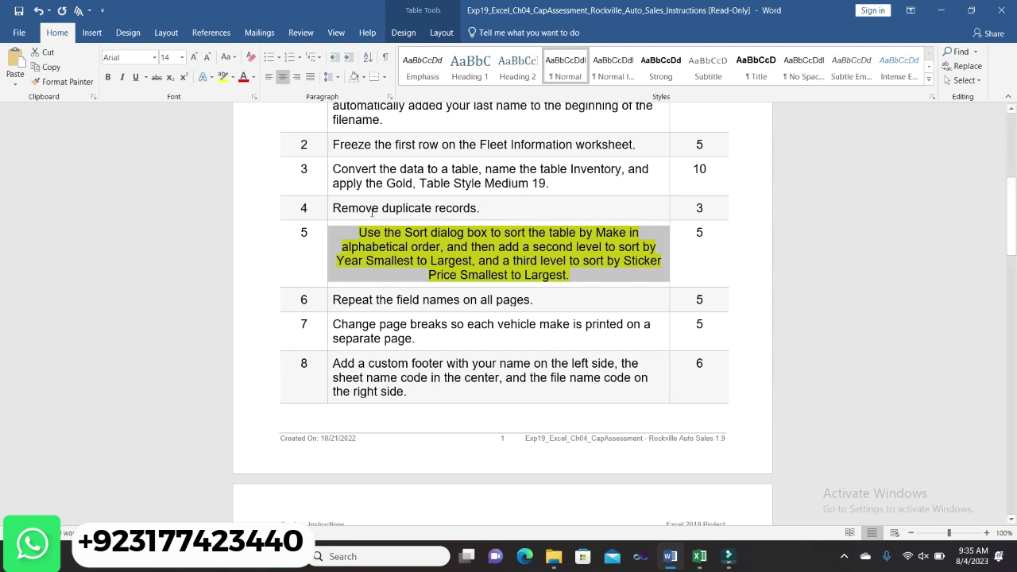
pyautogui.hotkey('ctrl', 'z')
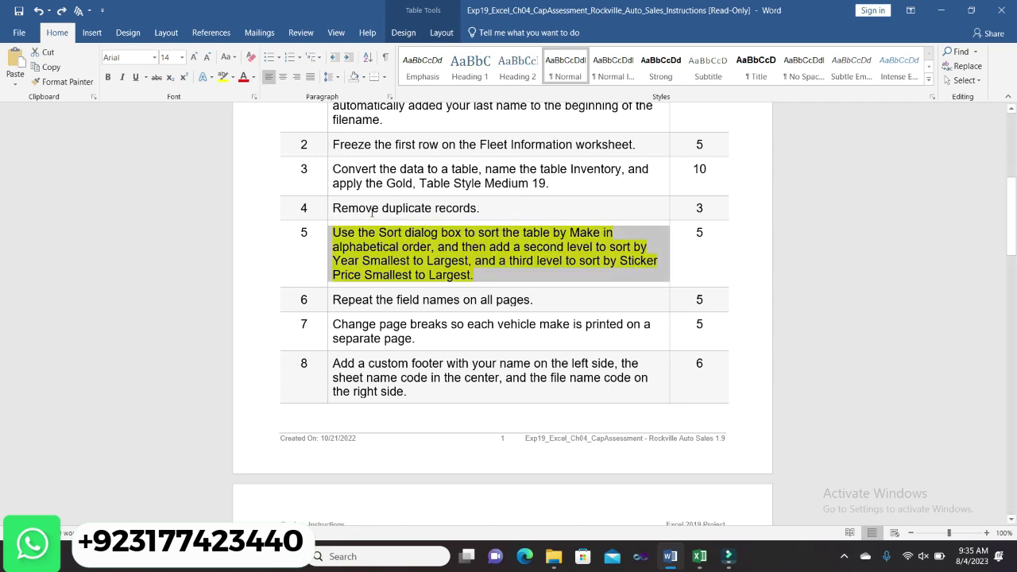
pyautogui.click(327, 231)
pyautogui.click(328, 231)
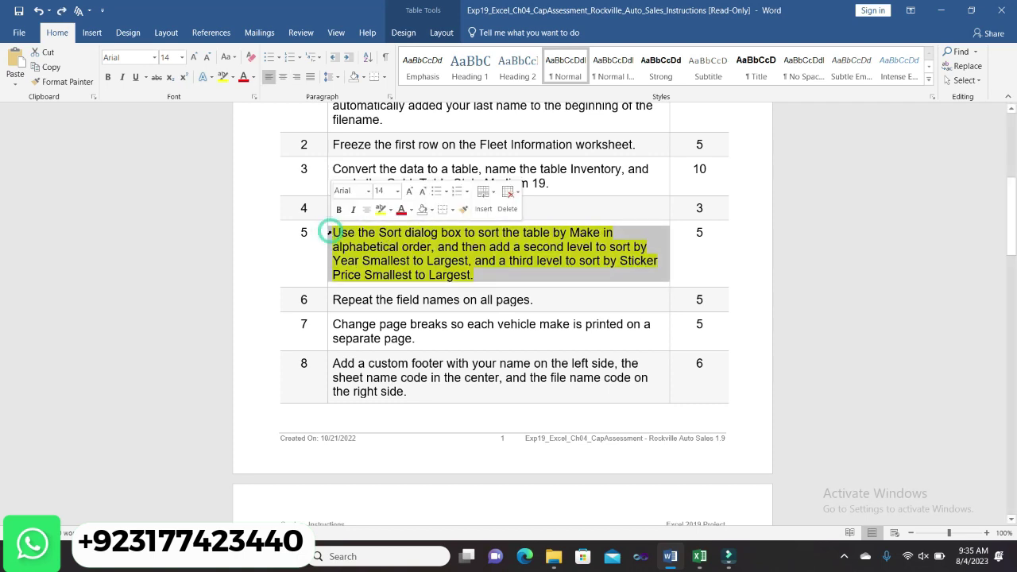
pyautogui.click(380, 210)
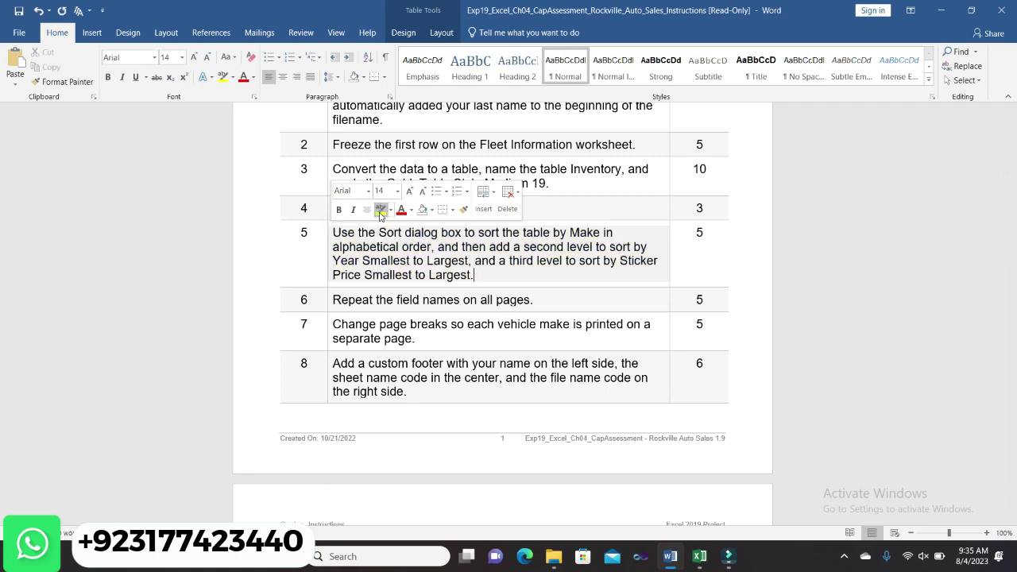
pyautogui.click(329, 299)
pyautogui.click(382, 280)
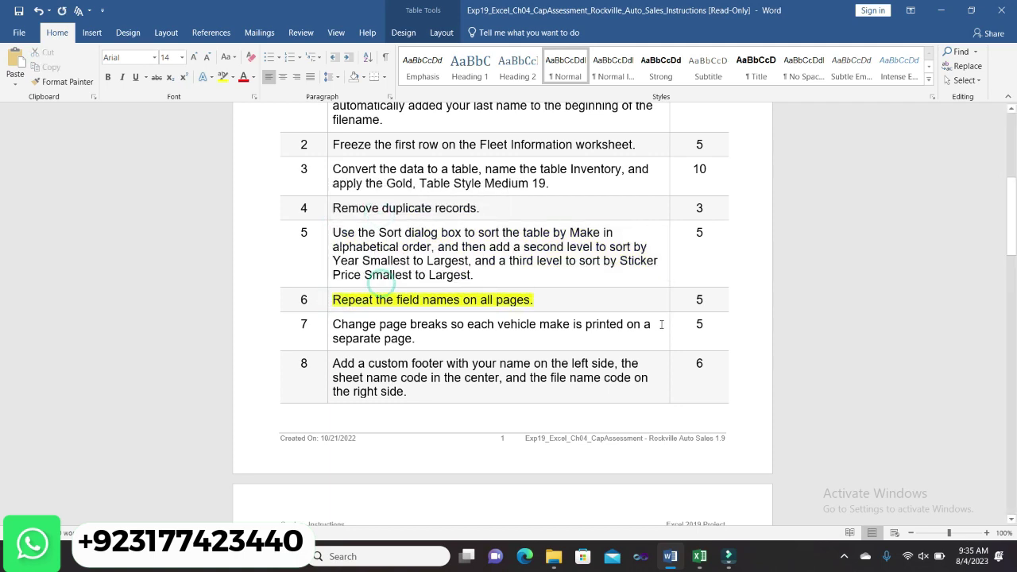
pyautogui.moveTo(1010, 224); pyautogui.dragTo(1012, 239)
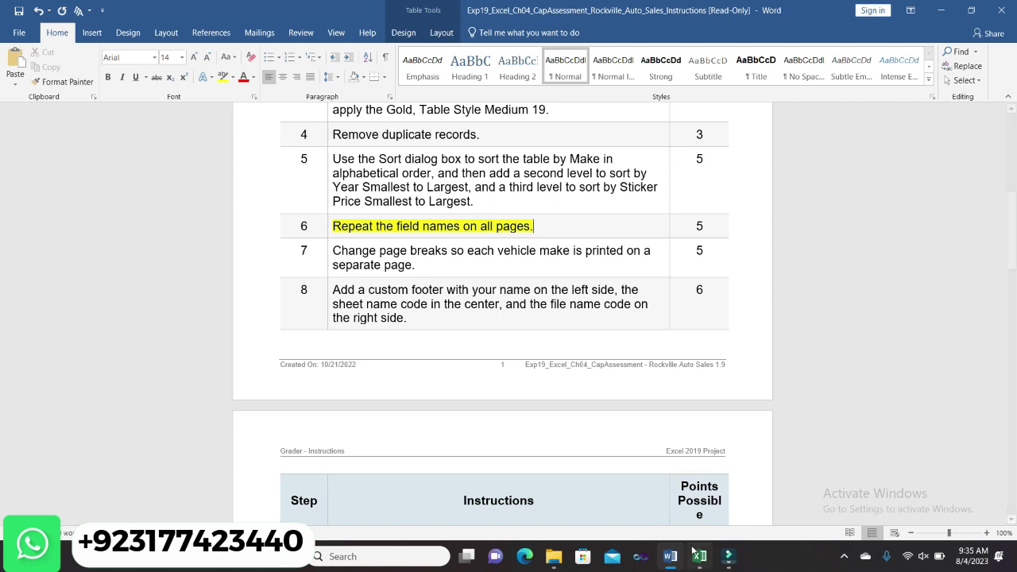
# - Switch to Excel and examine the field names in header row 1 of the Fleet Information sheet
pyautogui.moveTo(699, 556)
pyautogui.click(672, 490)
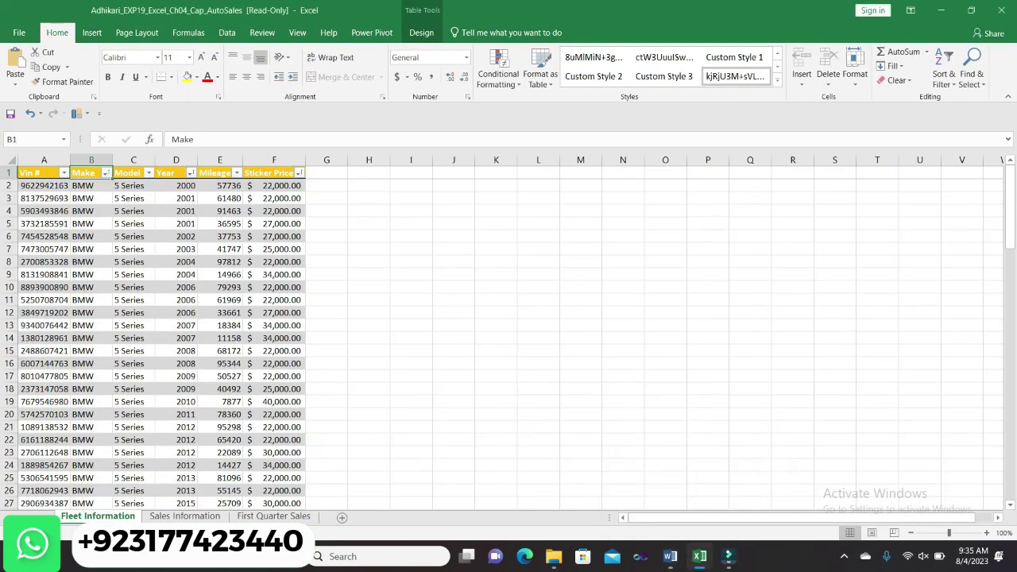
pyautogui.click(9, 172)
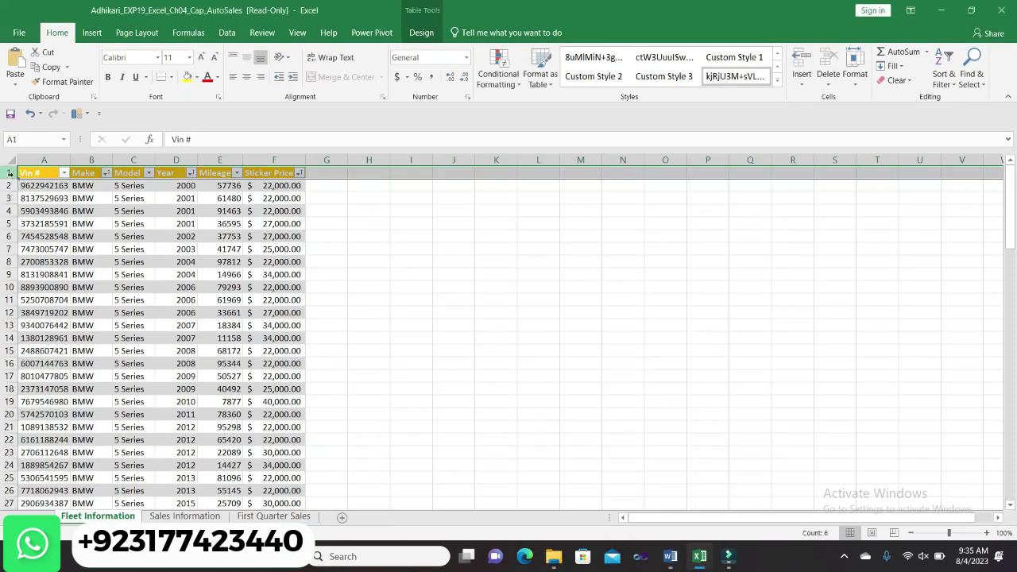
pyautogui.click(397, 288)
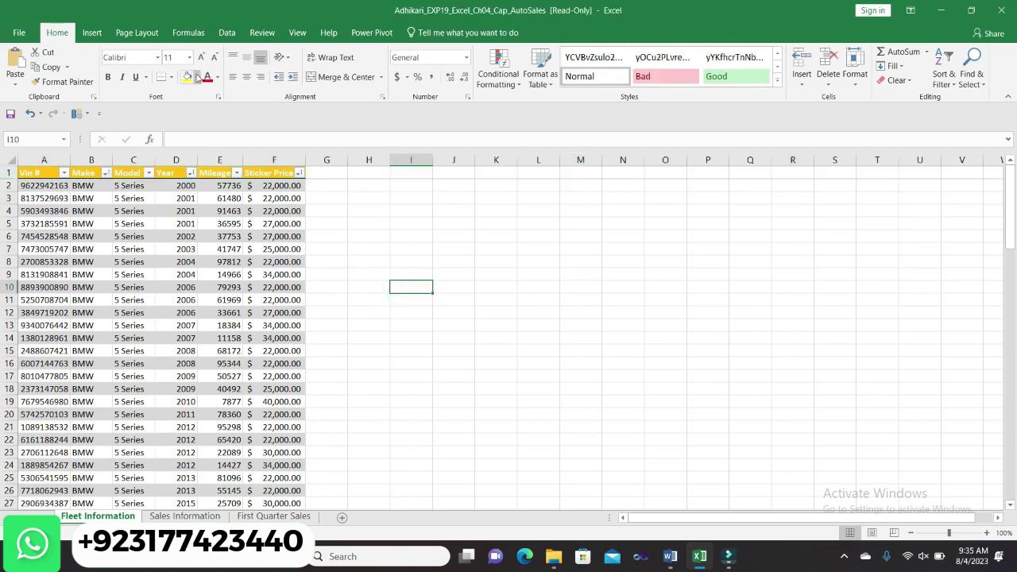
# - Set row 1 ($1:$1) as the row to repeat at the top of every printed page of the Fleet Information sheet
pyautogui.click(123, 36)
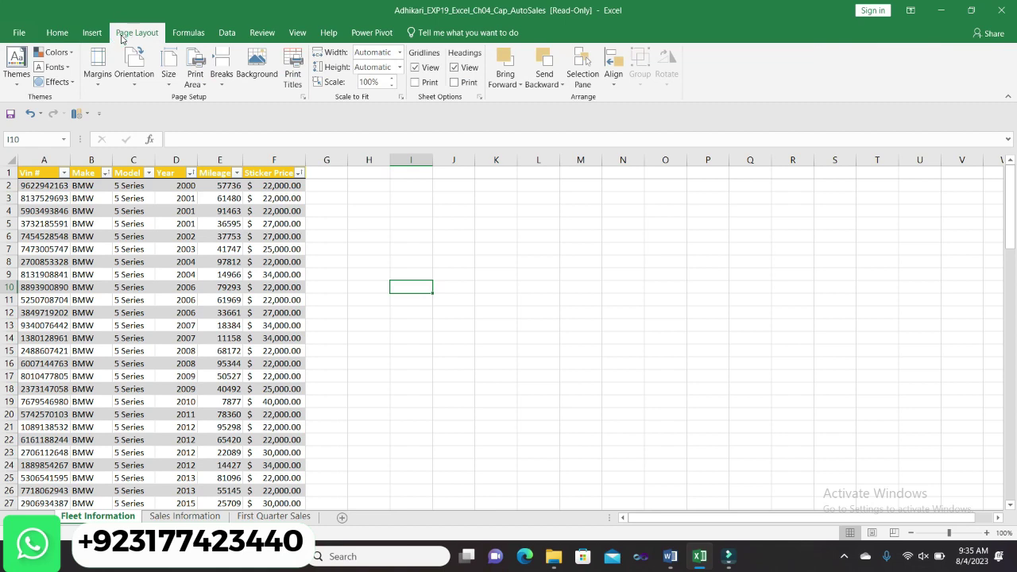
pyautogui.click(94, 33)
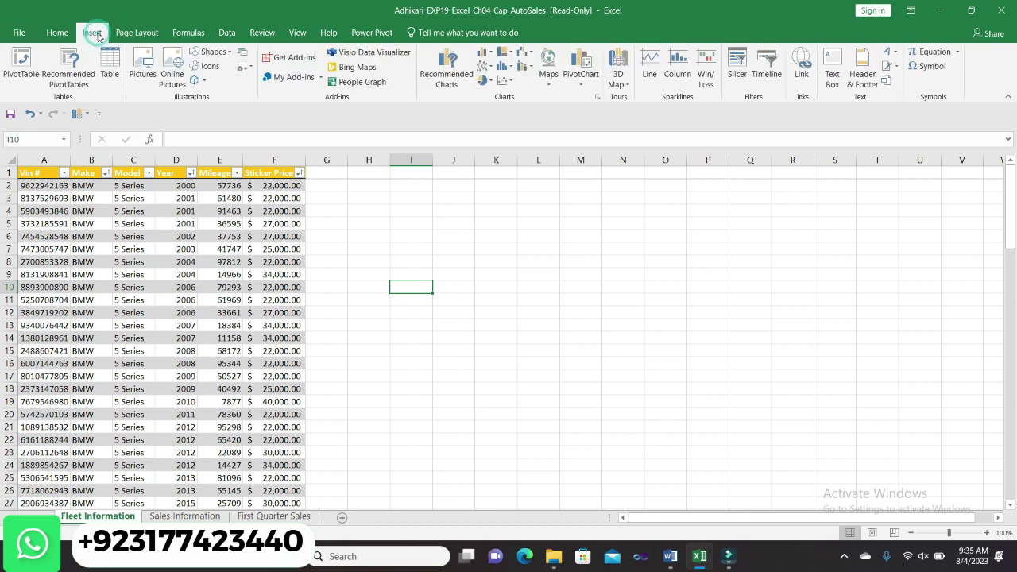
pyautogui.click(136, 33)
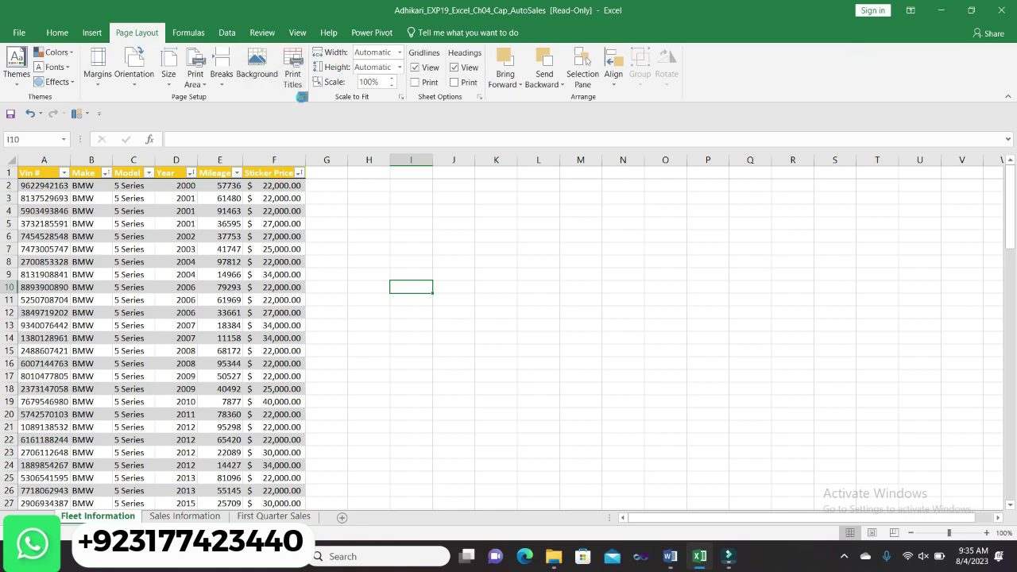
pyautogui.click(303, 97)
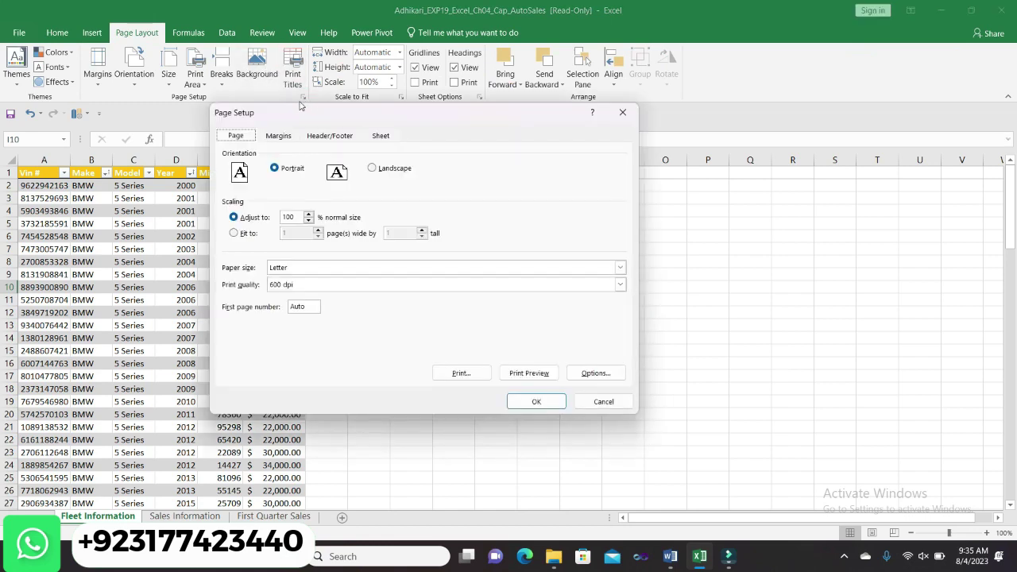
pyautogui.click(282, 136)
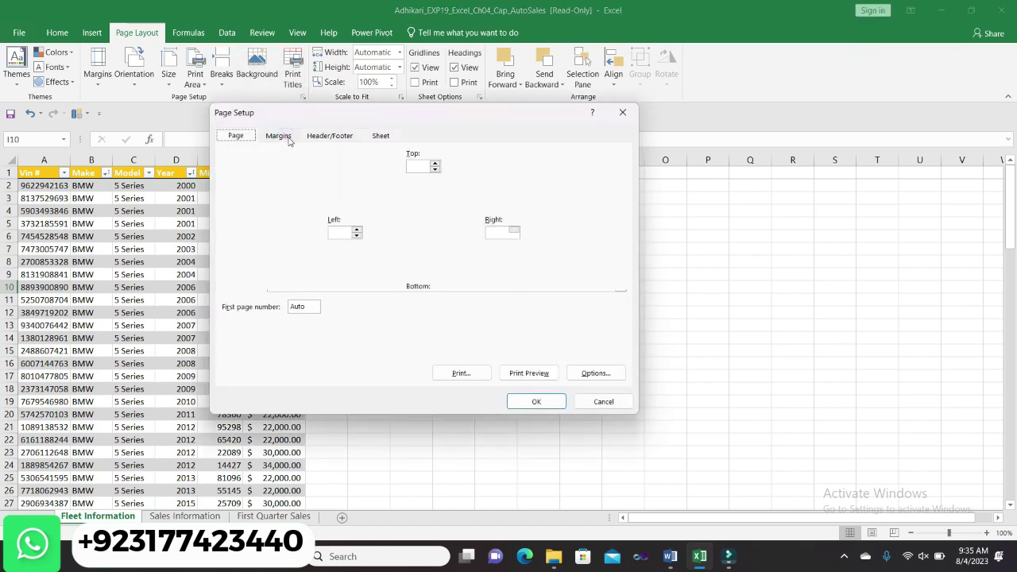
pyautogui.click(330, 136)
pyautogui.click(379, 135)
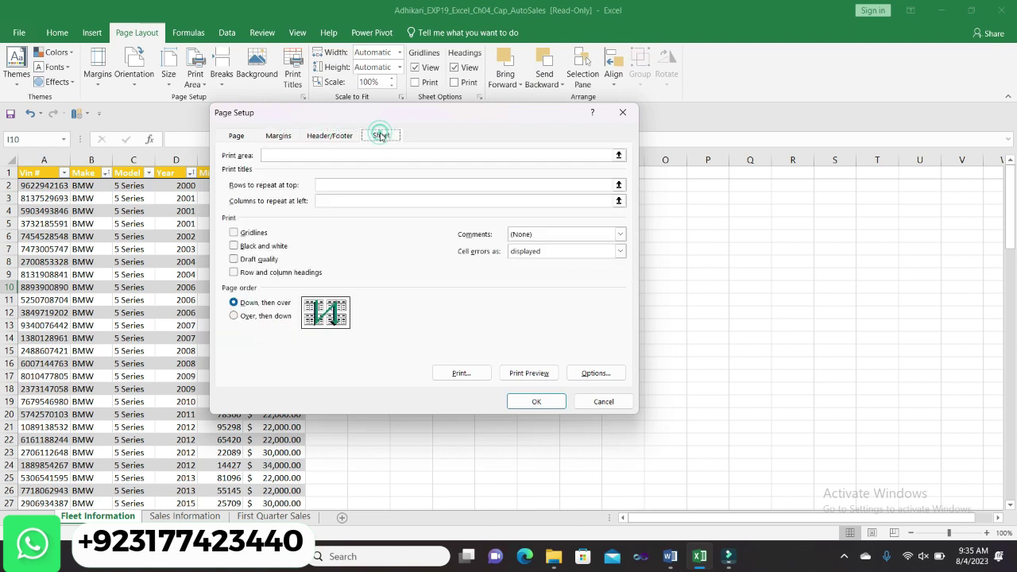
pyautogui.click(341, 186)
pyautogui.click(10, 173)
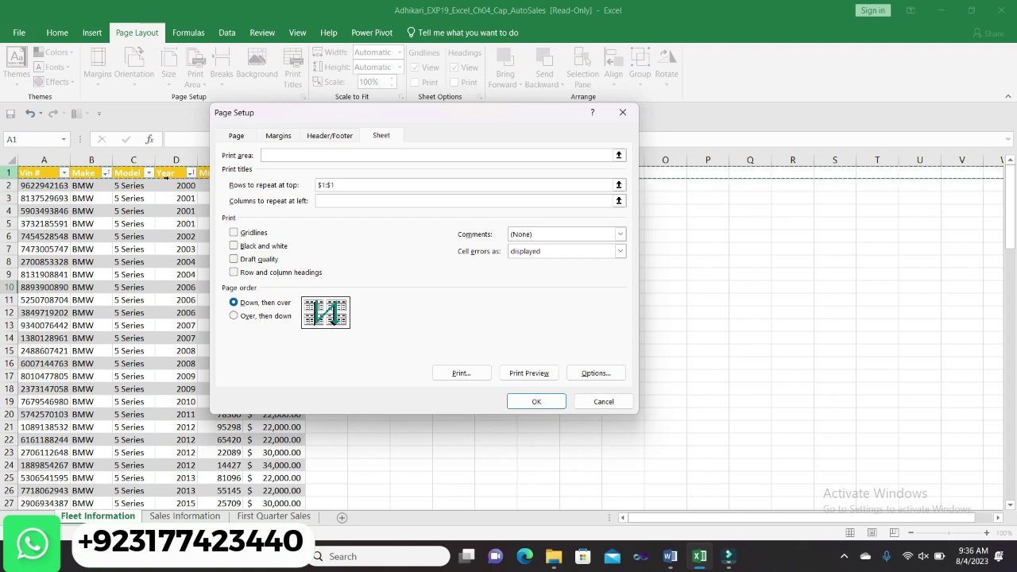
pyautogui.click(543, 402)
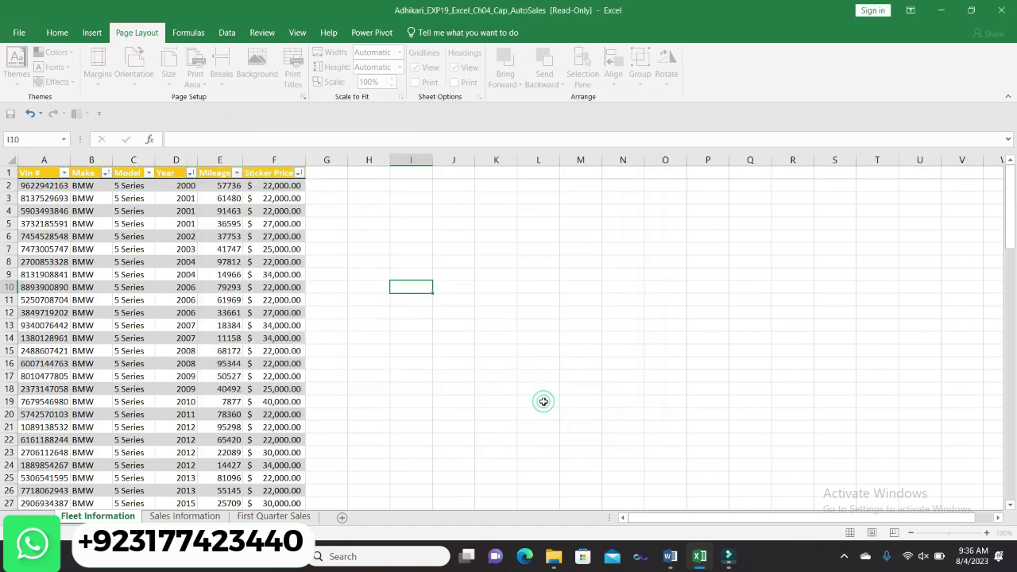
# - Switch to Word, move the yellow highlight from step 6 to step 7, and select its text about each make printing on a separate page
pyautogui.moveTo(672, 556)
pyautogui.click(674, 516)
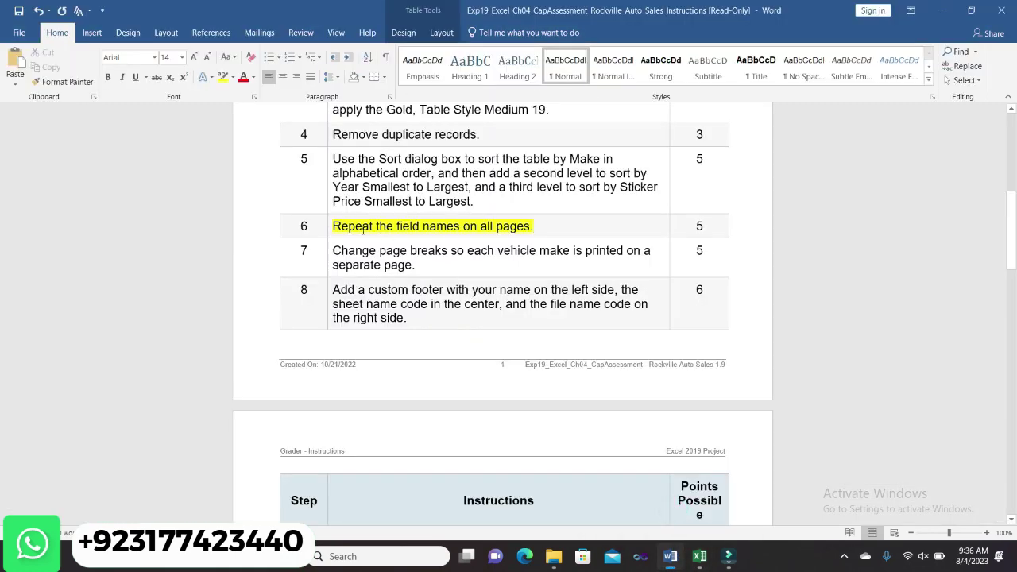
pyautogui.click(327, 225)
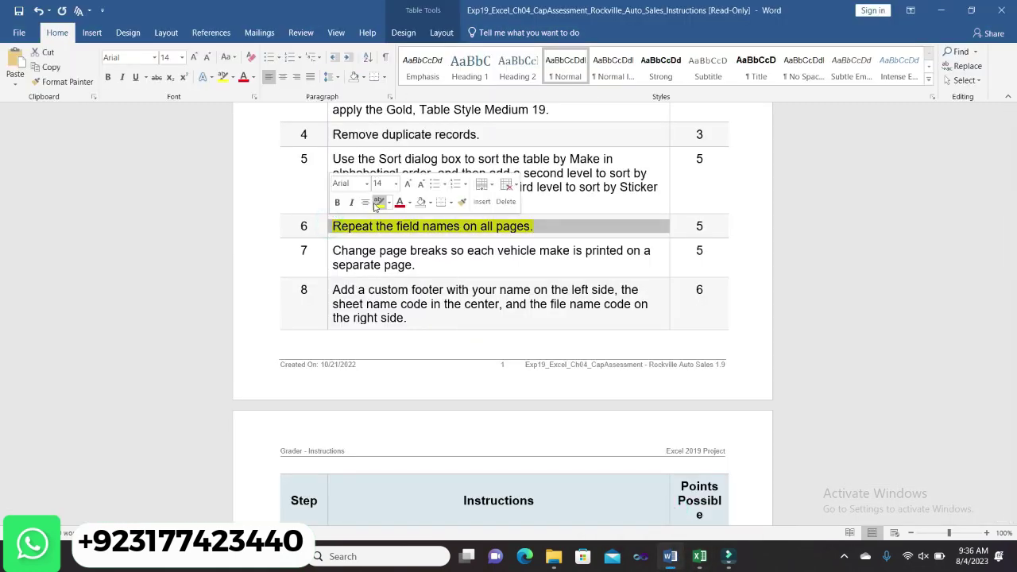
pyautogui.click(377, 205)
pyautogui.click(327, 255)
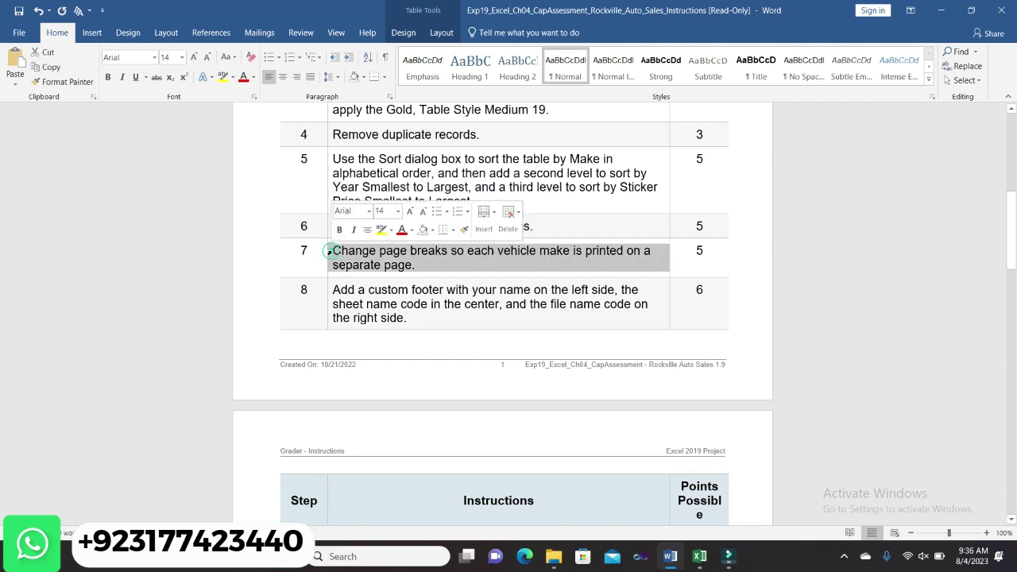
pyautogui.click(381, 229)
pyautogui.click(434, 264)
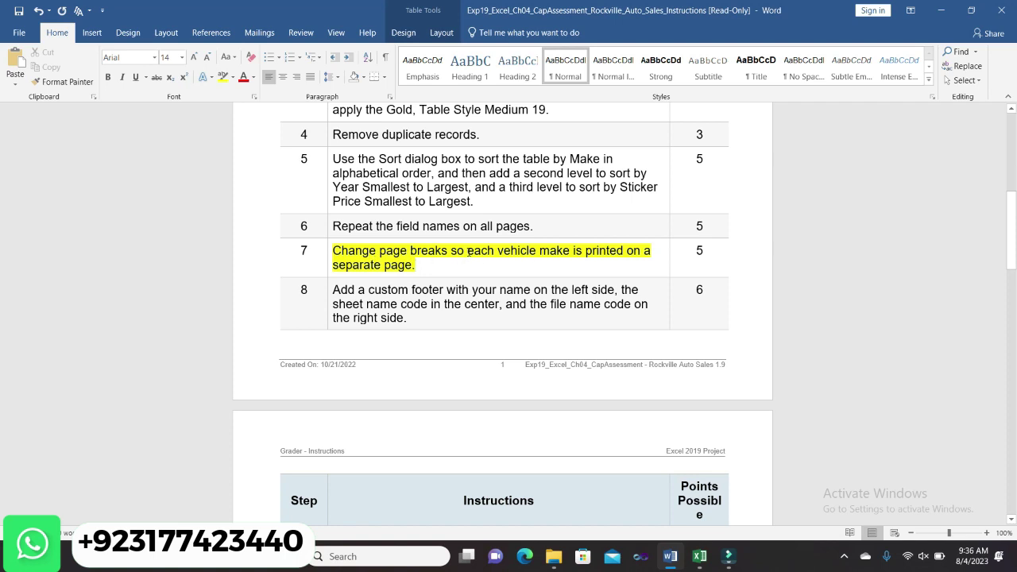
pyautogui.moveTo(469, 251); pyautogui.dragTo(545, 266)
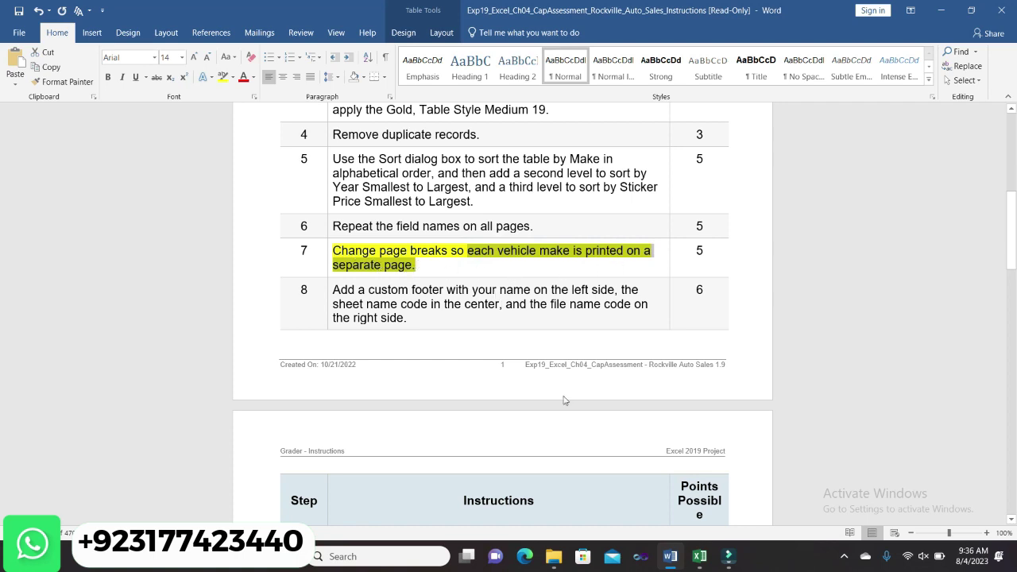
# - Switch to Excel and insert a page break above row 34, the first Chevy record
pyautogui.moveTo(707, 560)
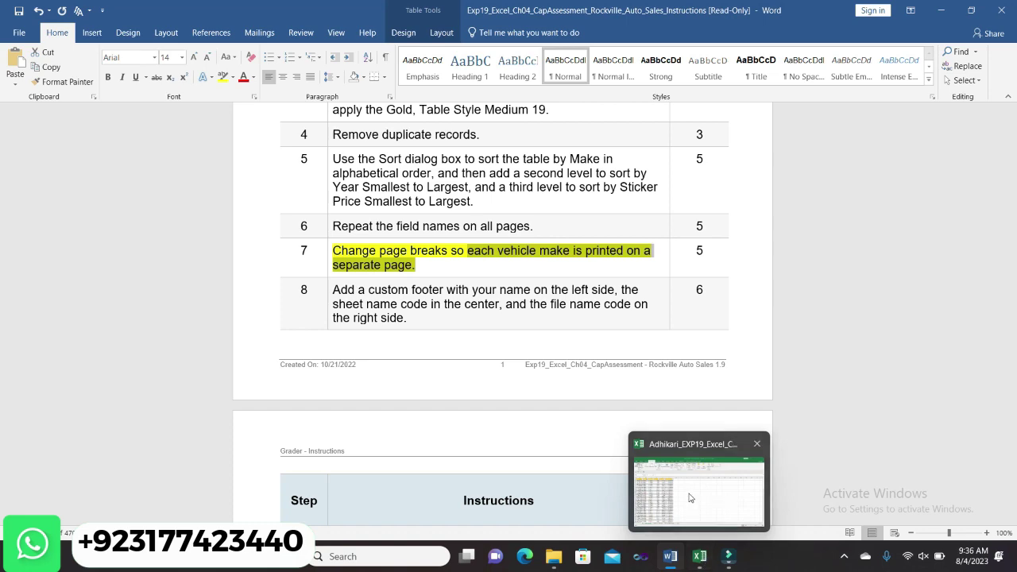
pyautogui.click(689, 493)
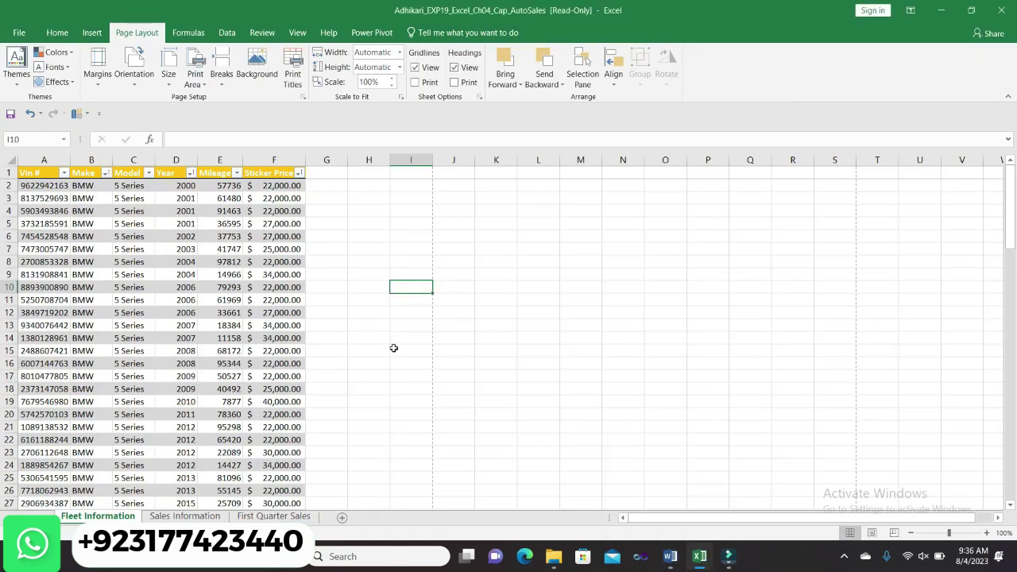
pyautogui.moveTo(1009, 241); pyautogui.dragTo(1014, 297)
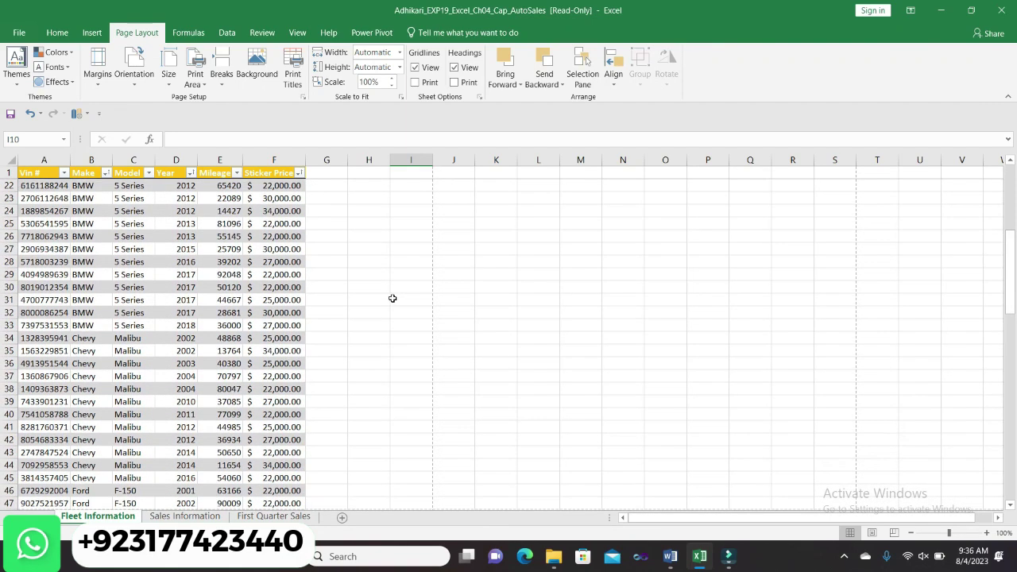
pyautogui.click(11, 338)
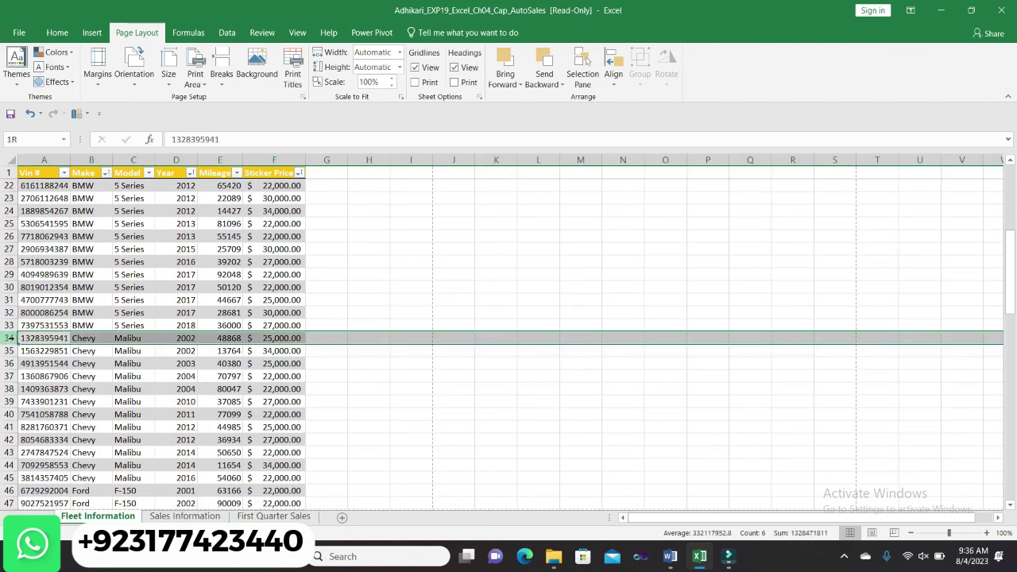
pyautogui.click(224, 87)
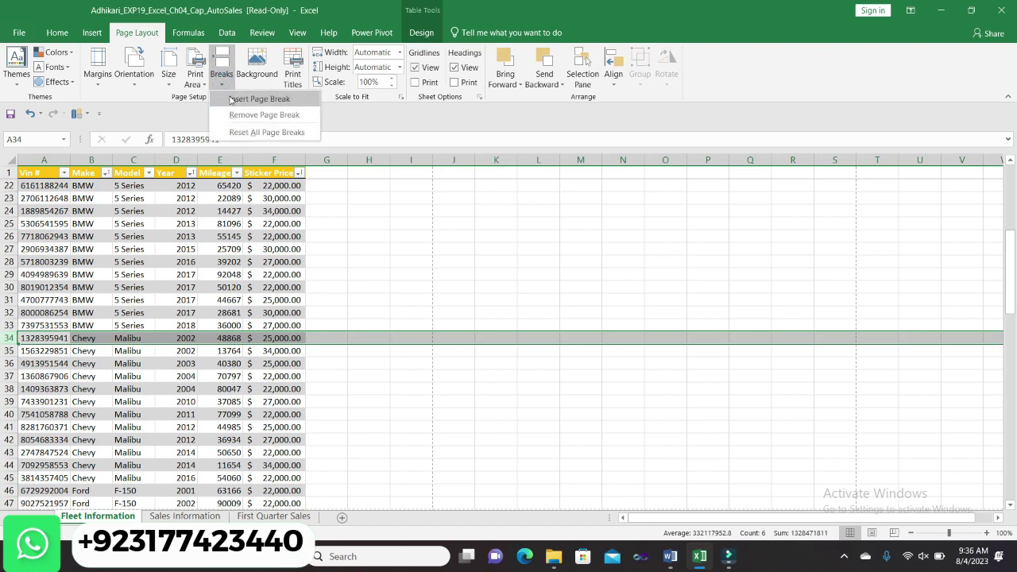
pyautogui.click(238, 98)
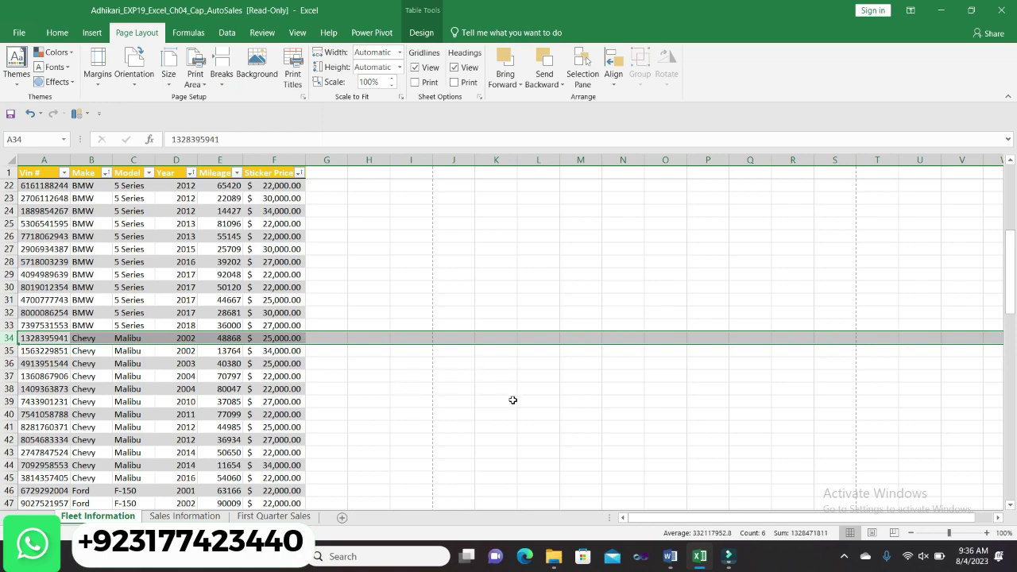
# - Insert a page break above row 46, the first Ford record
pyautogui.moveTo(1010, 306); pyautogui.dragTo(1011, 336)
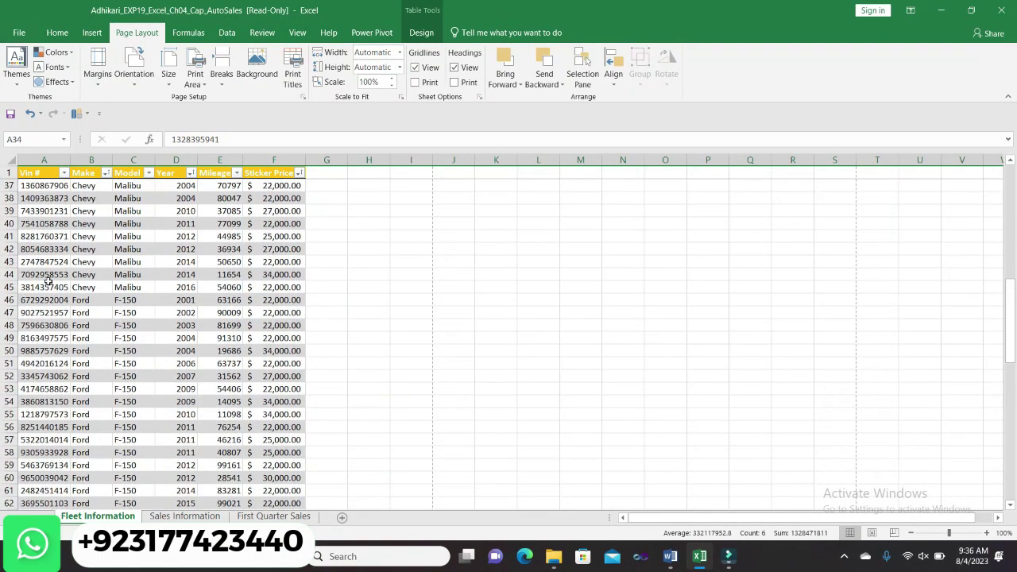
pyautogui.click(11, 300)
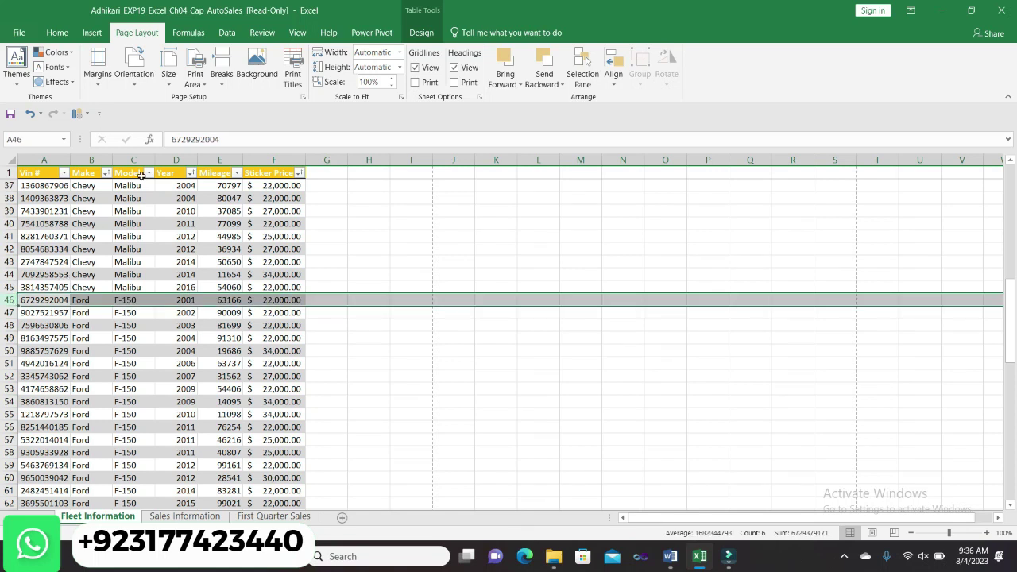
pyautogui.click(222, 79)
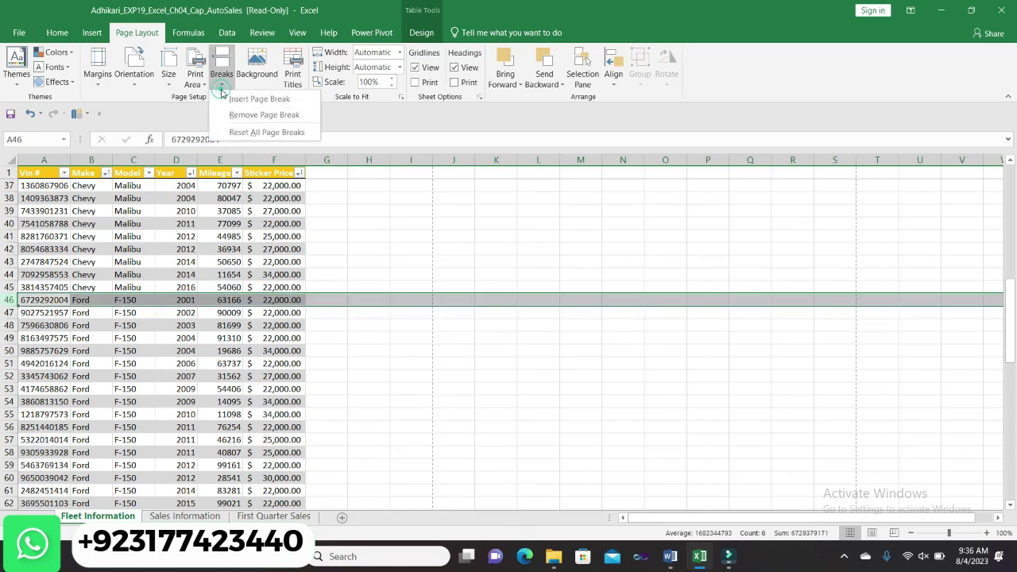
pyautogui.click(231, 97)
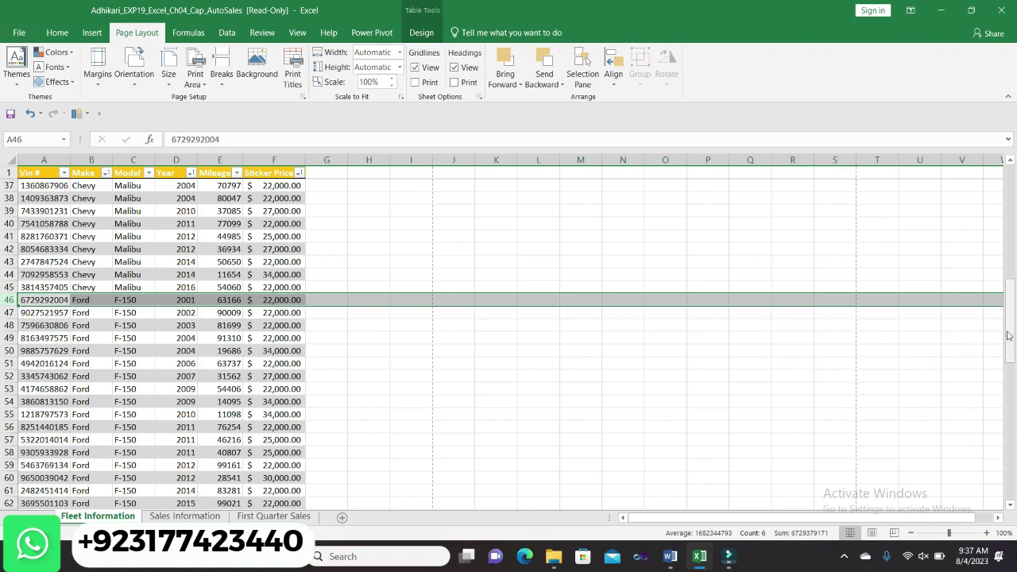
# - Insert a page break above row 69, the first Honda record
pyautogui.moveTo(1009, 332); pyautogui.dragTo(1009, 351)
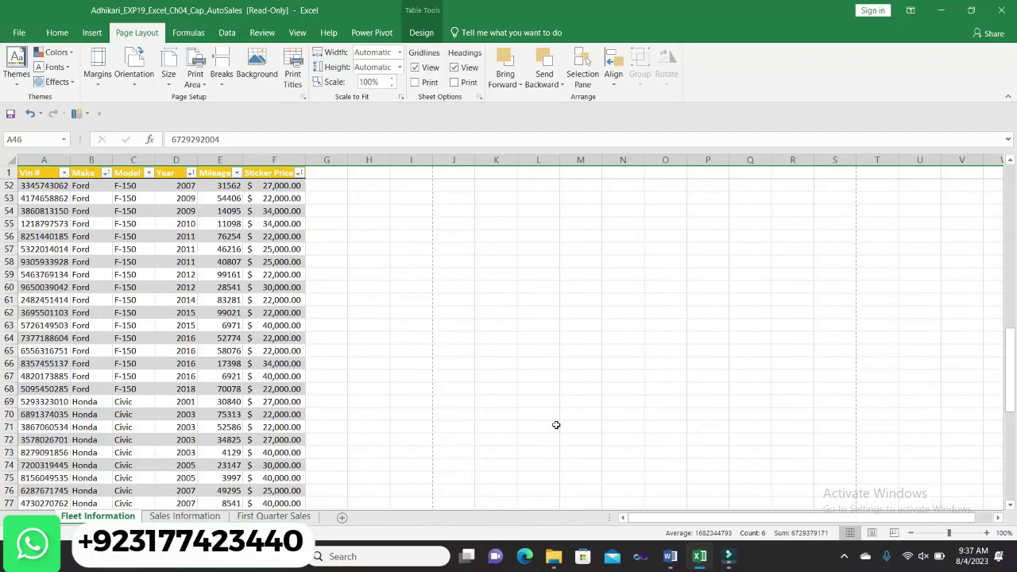
pyautogui.click(10, 401)
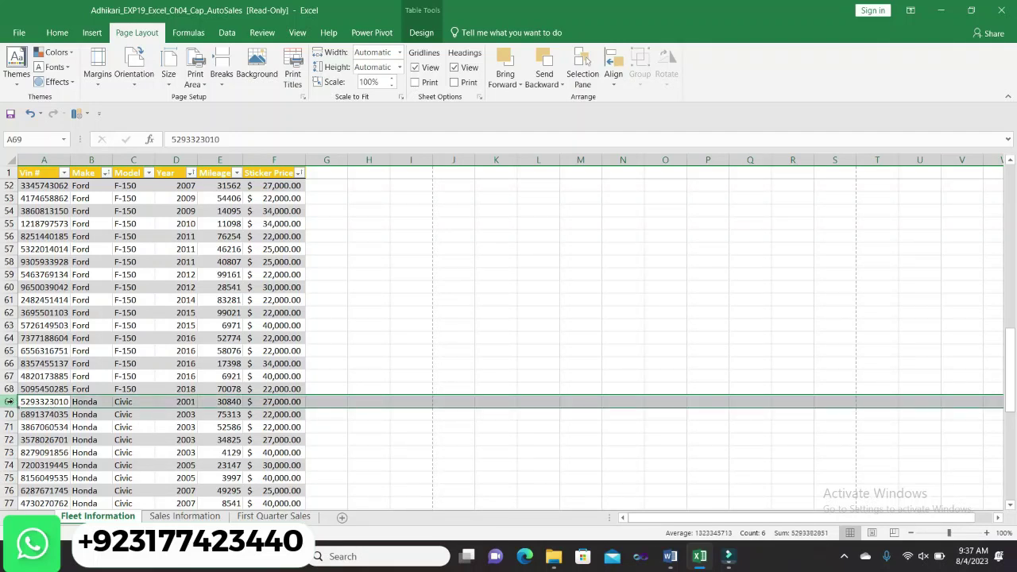
pyautogui.click(222, 78)
pyautogui.click(242, 99)
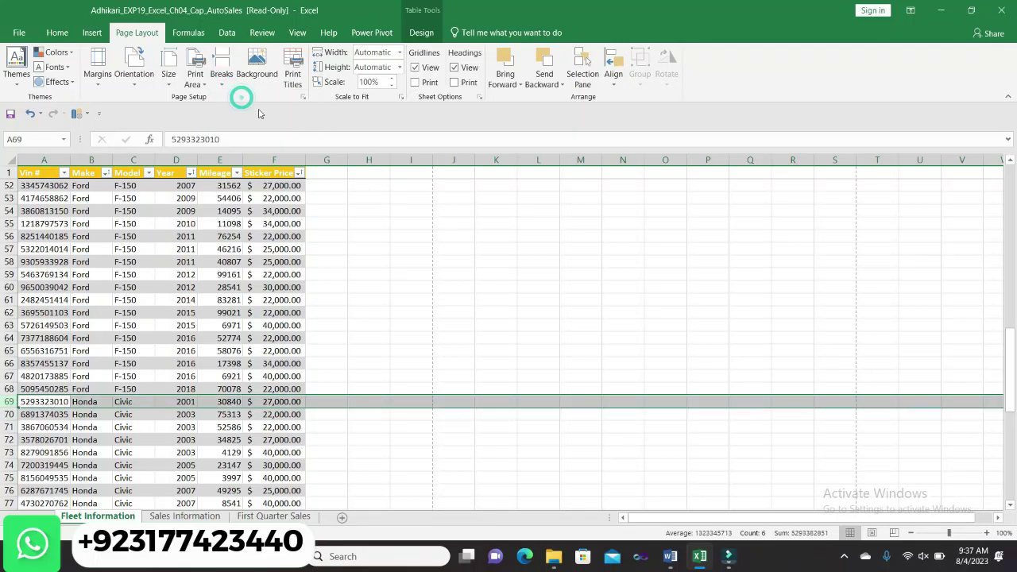
# - Insert a page break above row 90, the first Toyota record
pyautogui.moveTo(1012, 360); pyautogui.dragTo(1014, 448)
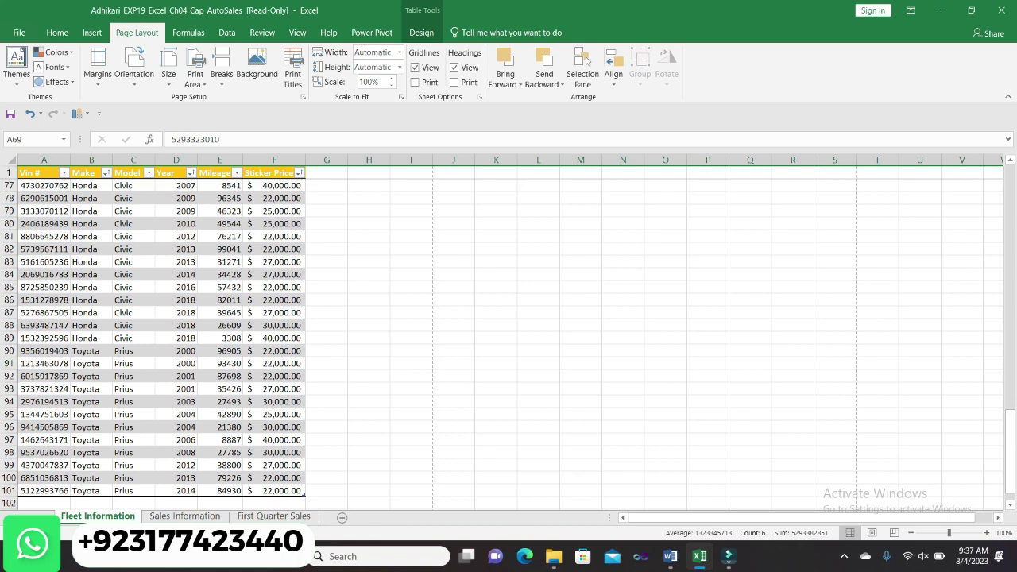
pyautogui.click(8, 351)
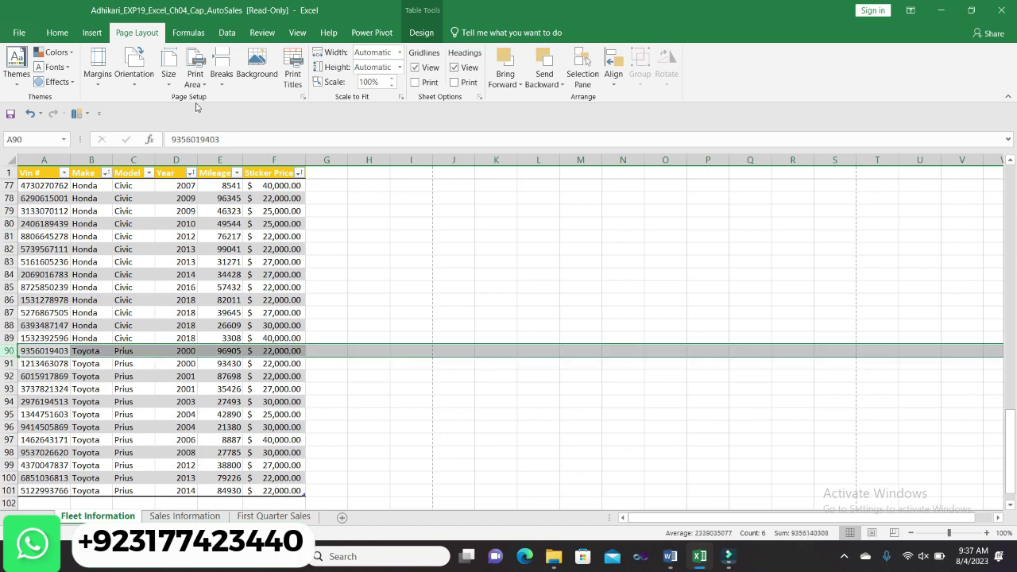
pyautogui.click(221, 75)
pyautogui.click(230, 98)
pyautogui.moveTo(1009, 413); pyautogui.dragTo(1006, 168)
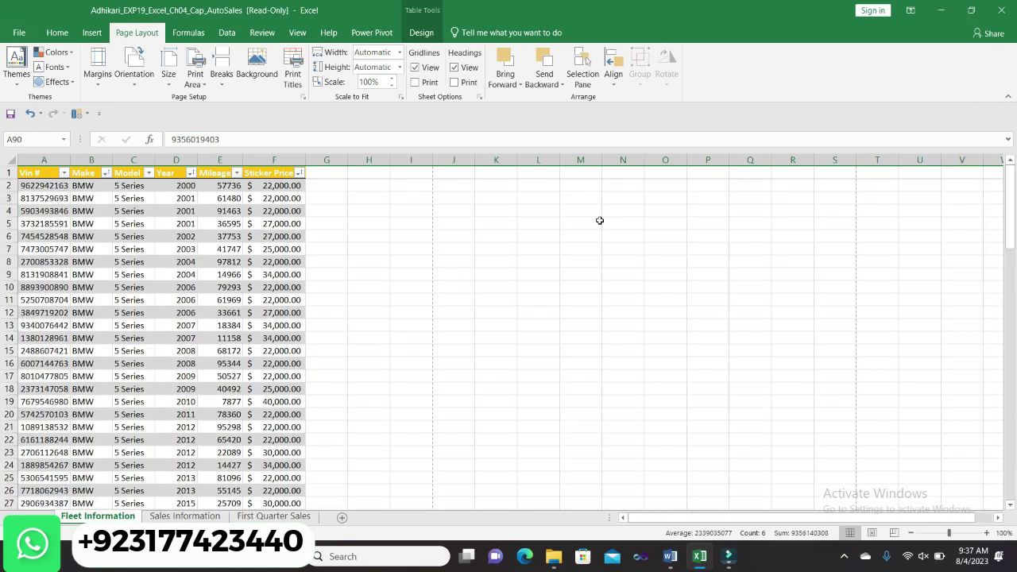
pyautogui.click(21, 32)
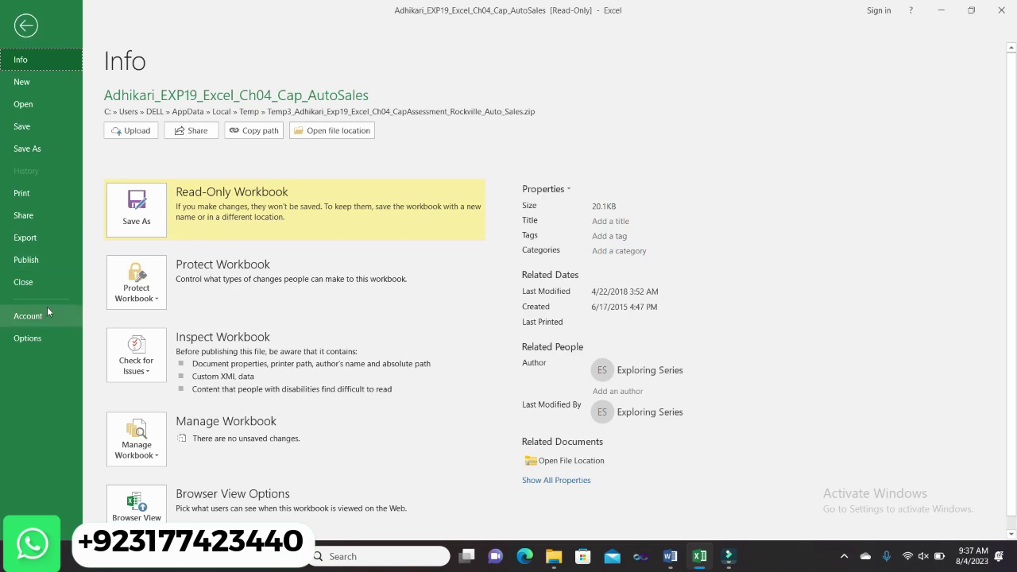
pyautogui.click(38, 340)
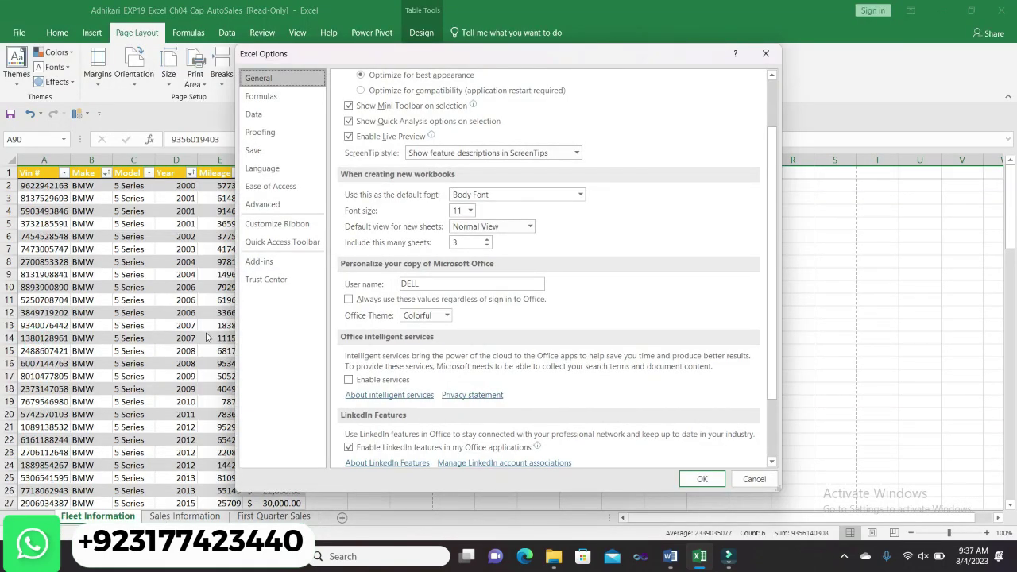
pyautogui.click(764, 54)
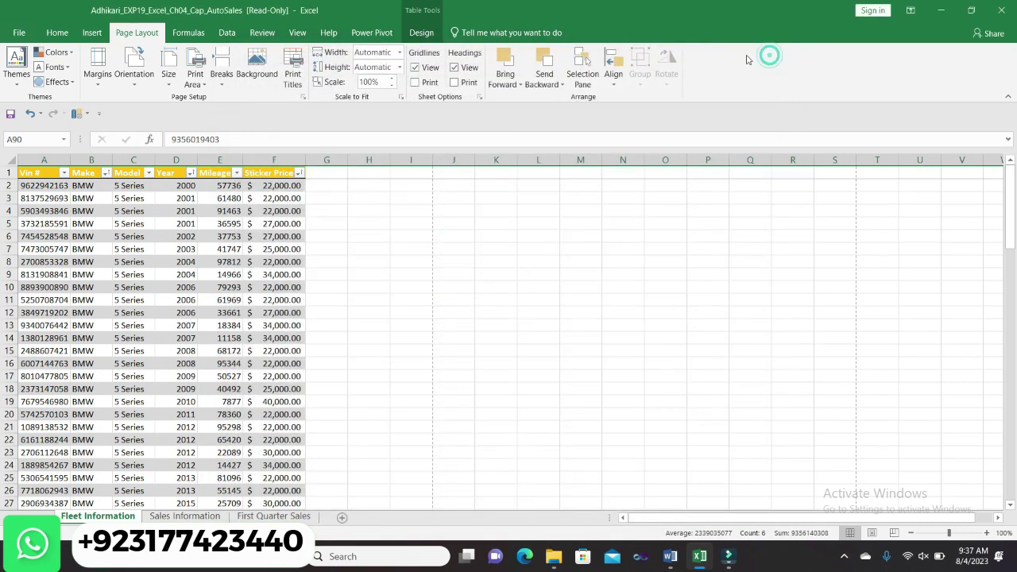
pyautogui.click(19, 31)
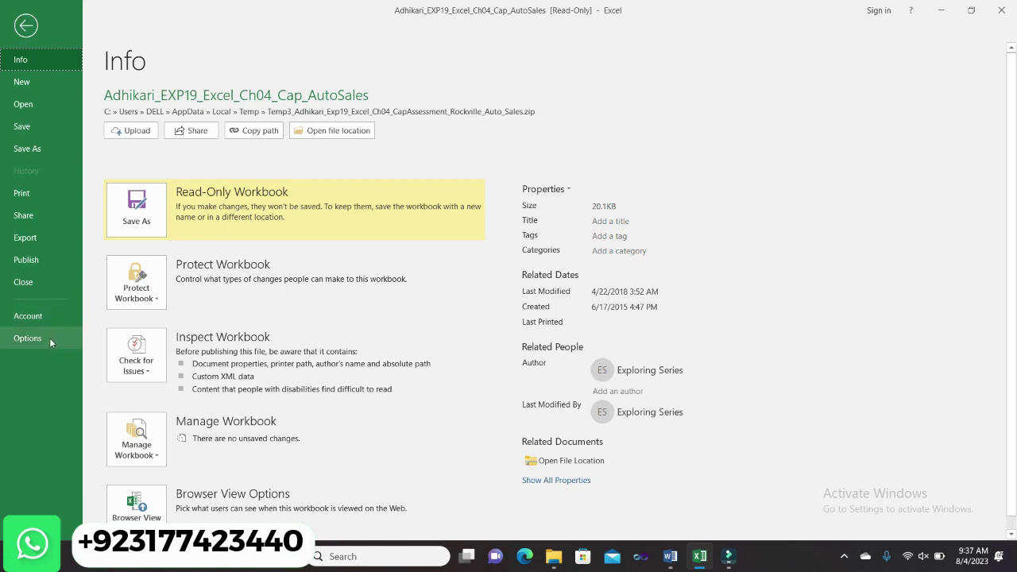
pyautogui.click(28, 337)
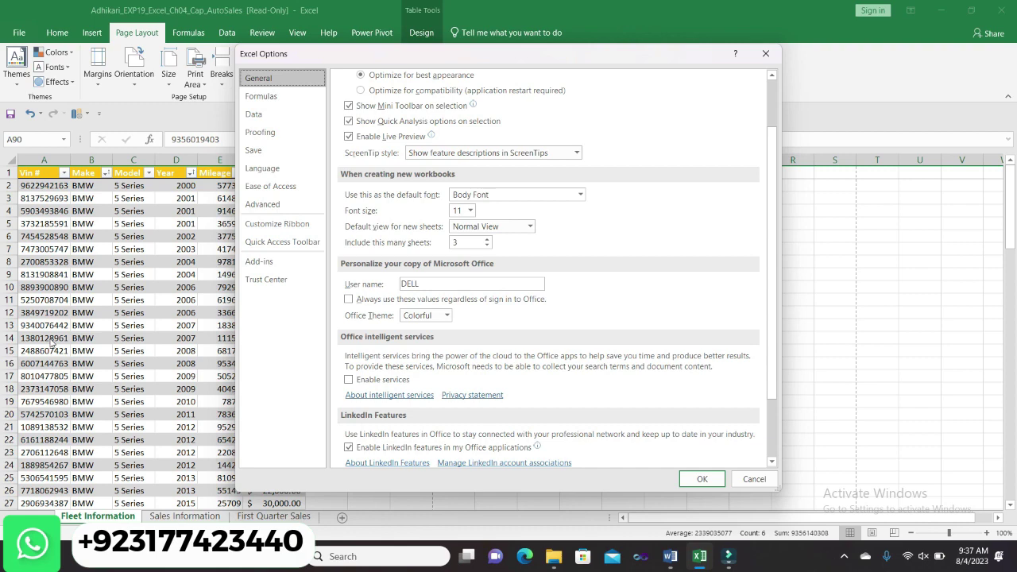
pyautogui.click(765, 53)
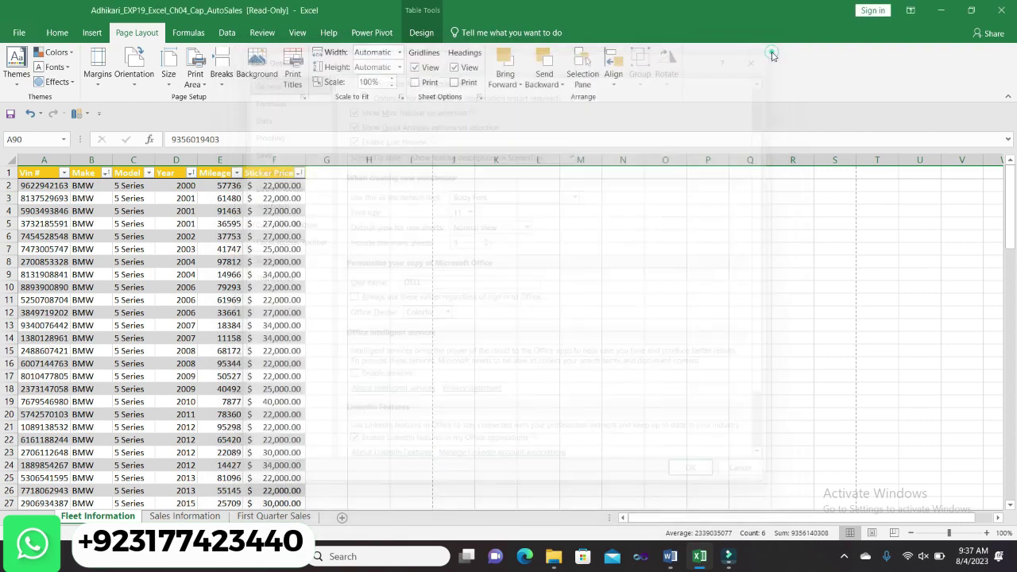
# - Check the print preview of the Fleet Information sheet page by page, from page 1 to page 5, then return to the worksheet
pyautogui.click(19, 33)
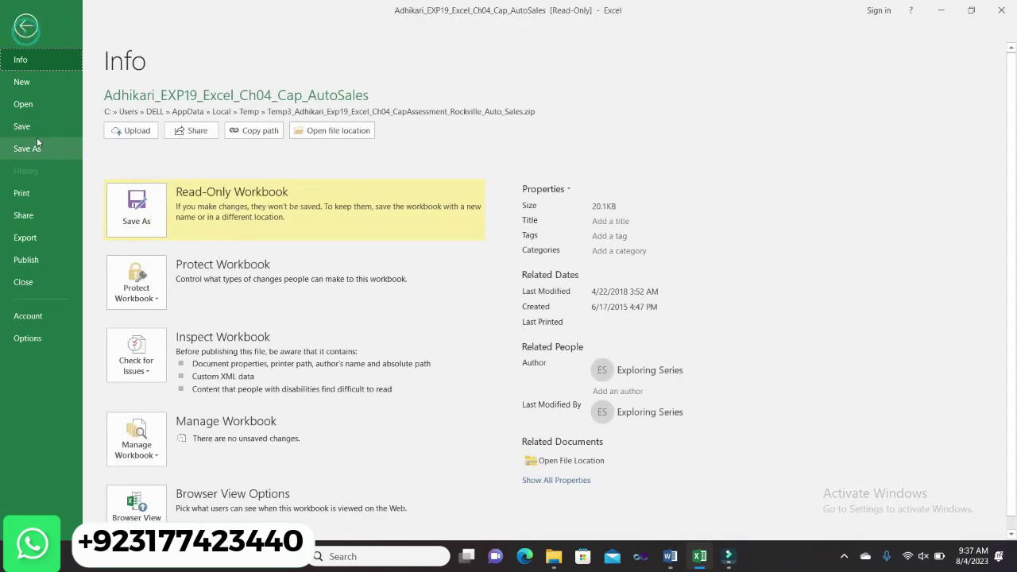
pyautogui.click(37, 193)
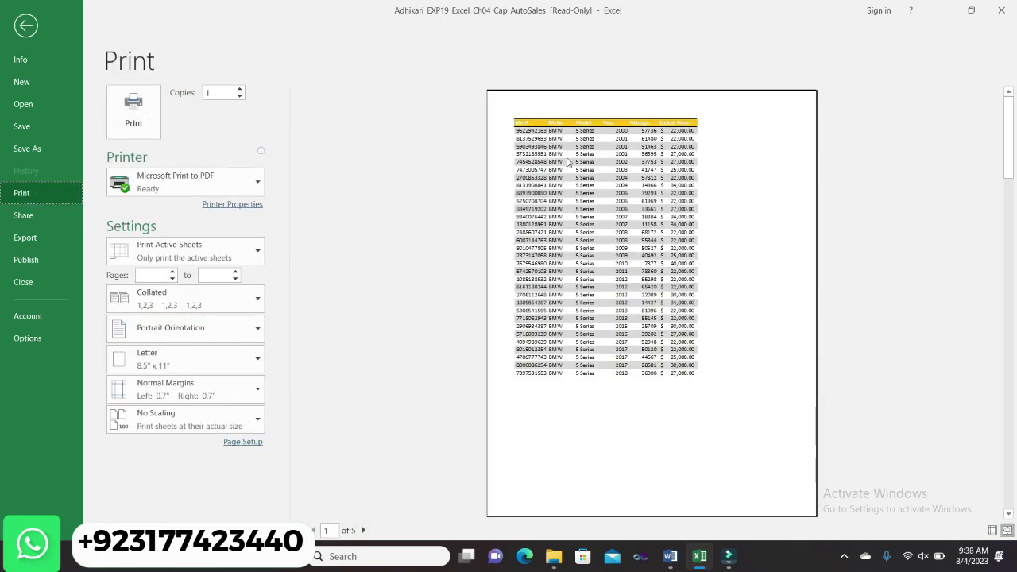
pyautogui.click(363, 530)
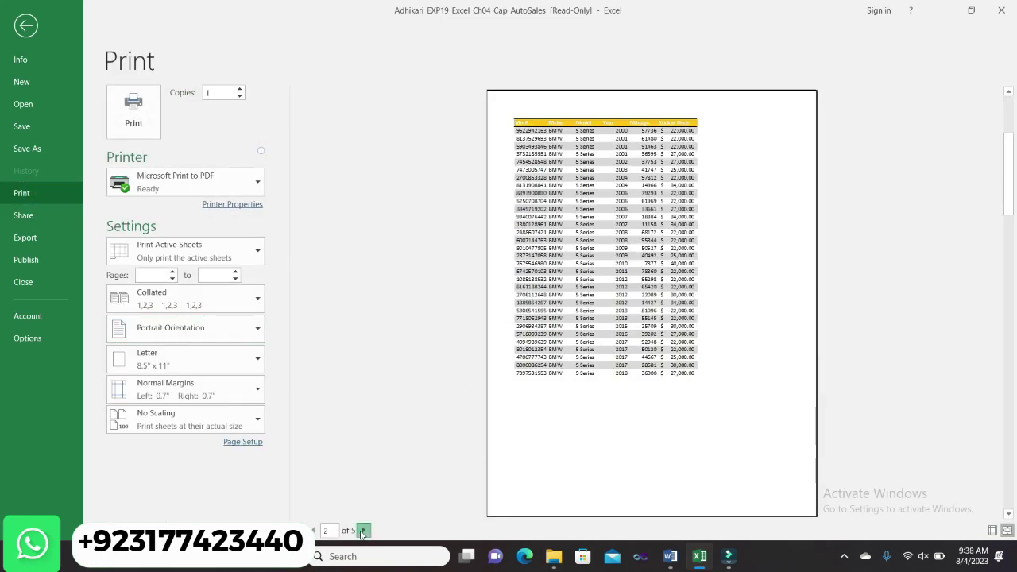
pyautogui.click(363, 529)
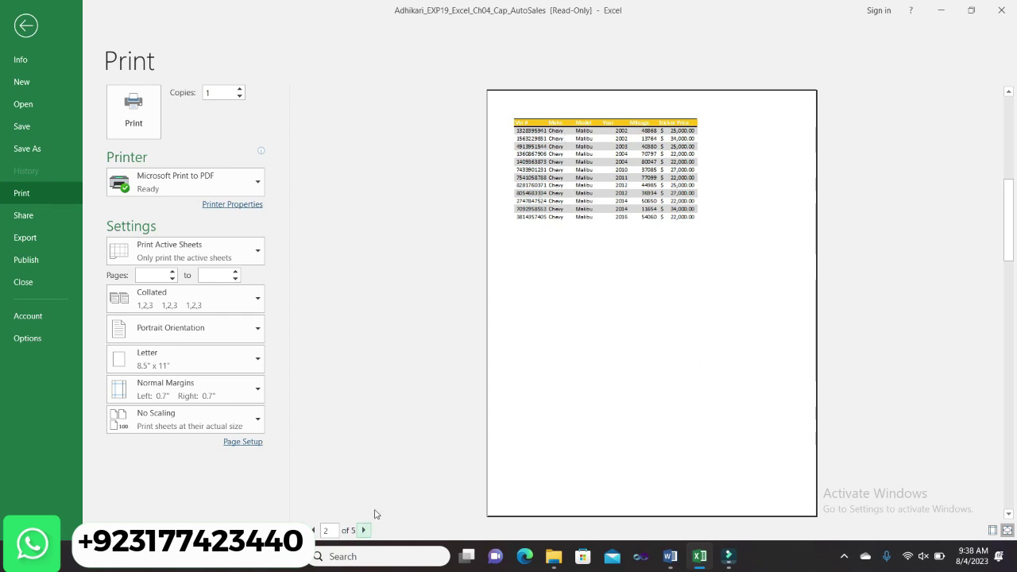
pyautogui.click(363, 530)
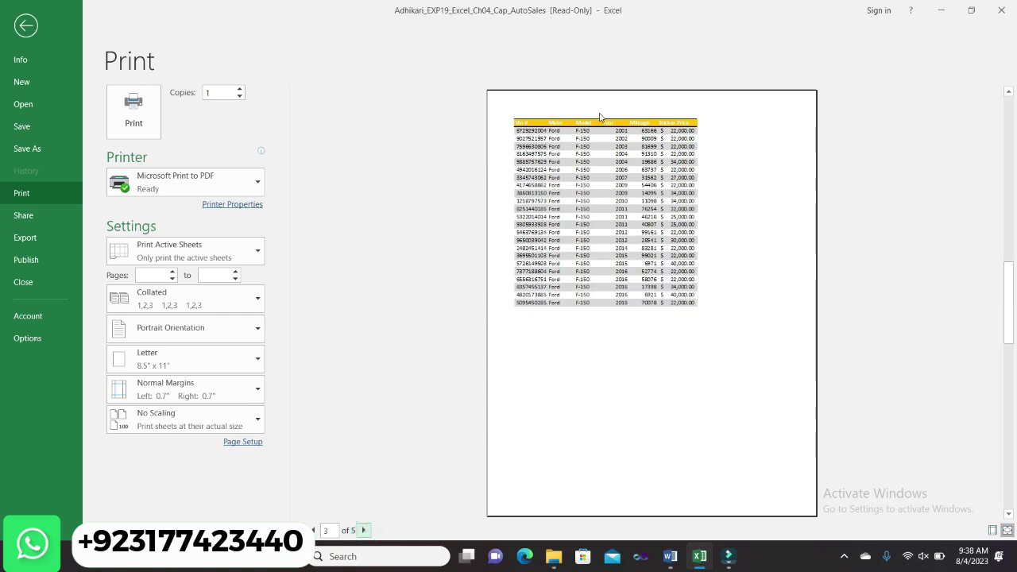
pyautogui.click(363, 530)
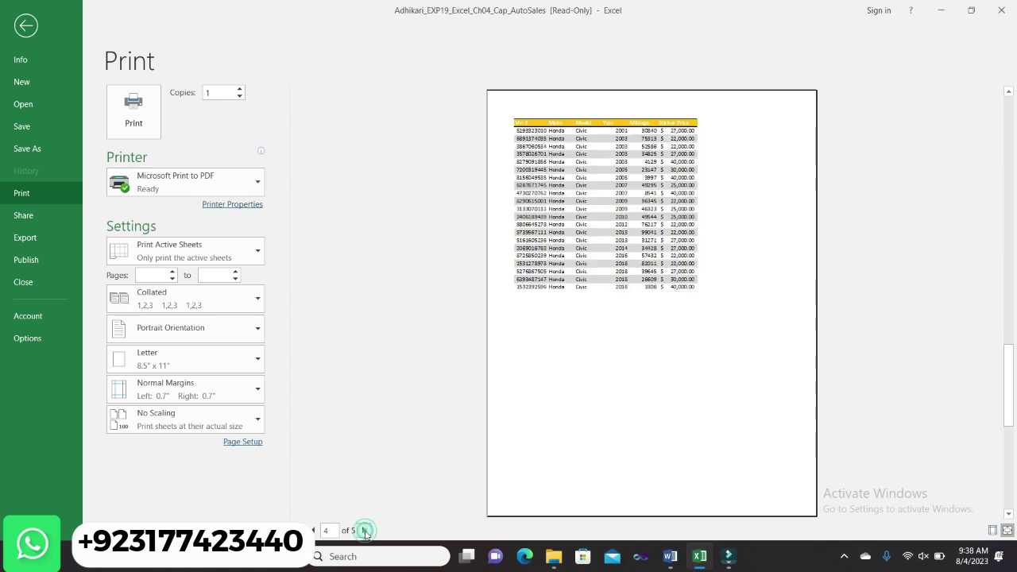
pyautogui.click(364, 530)
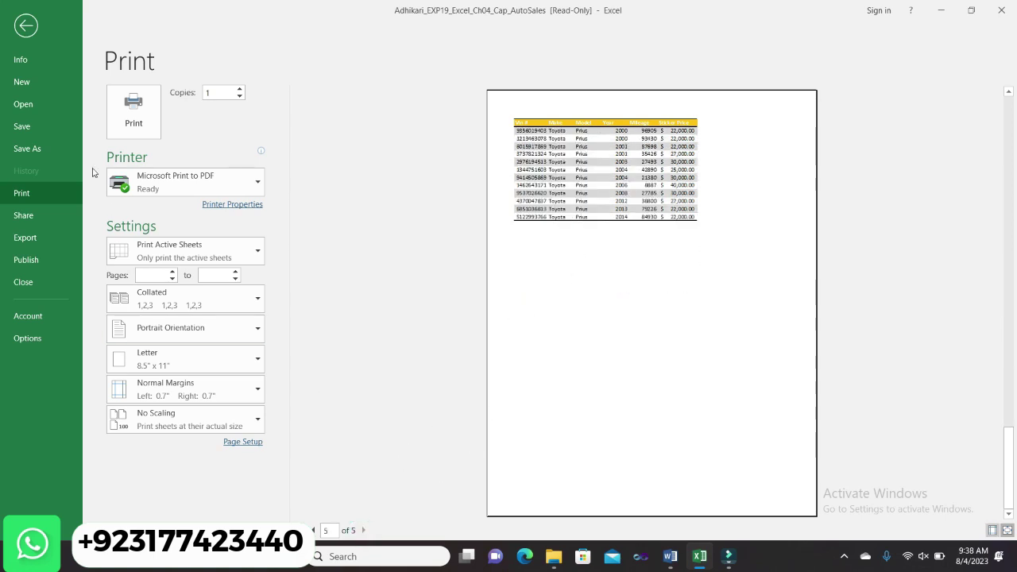
pyautogui.click(26, 28)
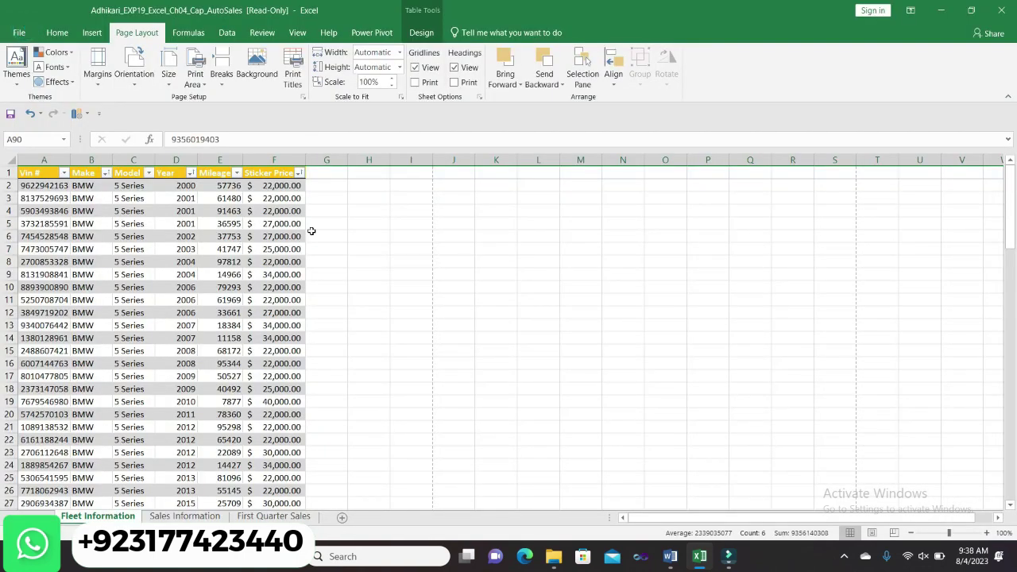
# - Switch to the Word instructions and remove the yellow highlight from instruction 7 about page breaks
pyautogui.moveTo(670, 556)
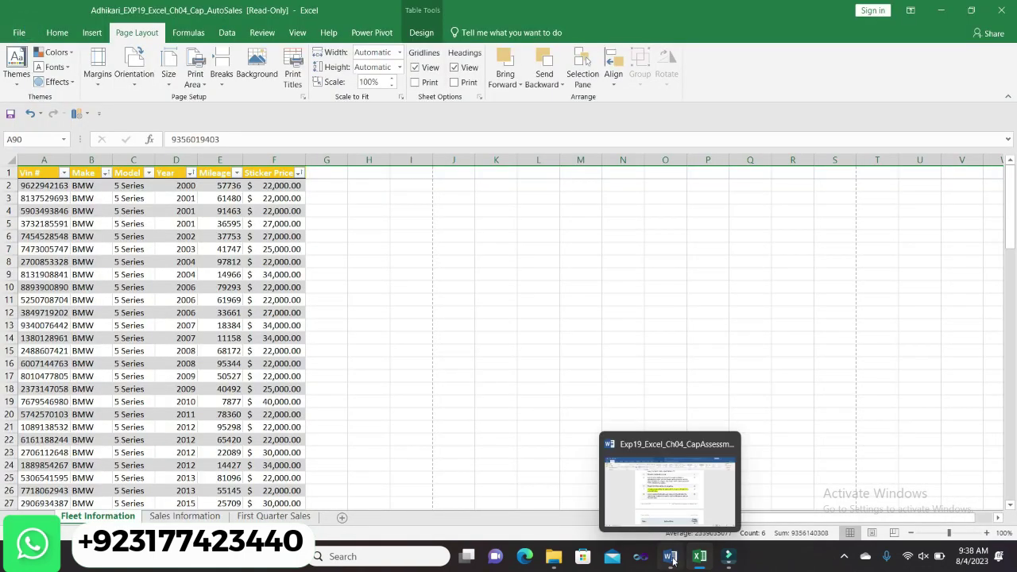
pyautogui.click(671, 489)
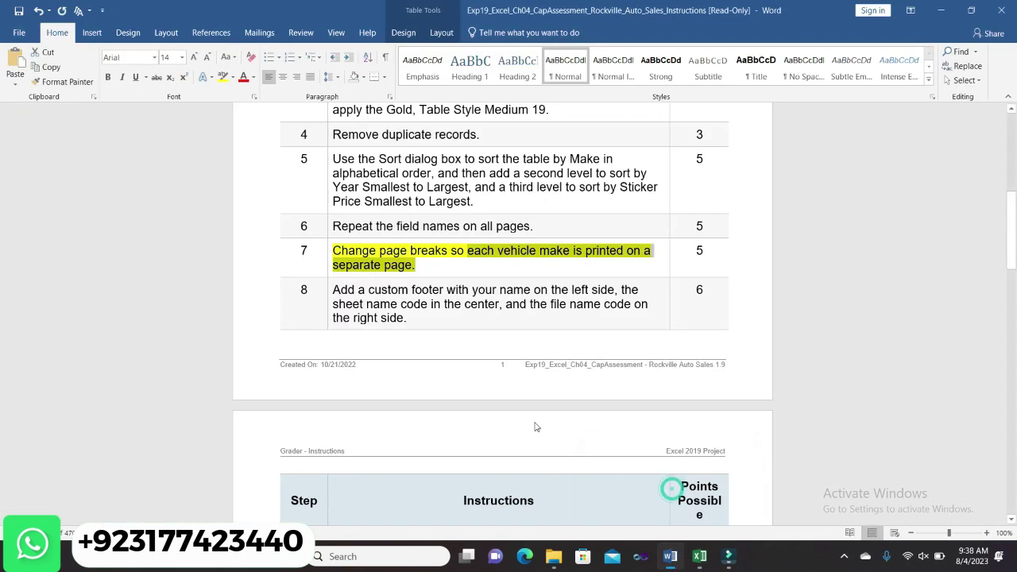
pyautogui.click(329, 251)
pyautogui.click(382, 228)
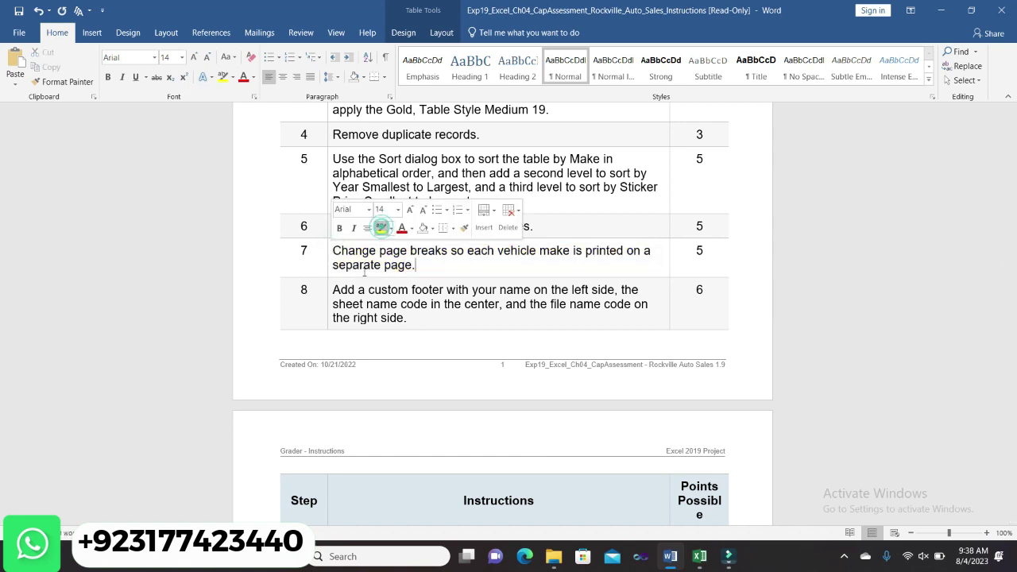
# - Highlight instruction 8 about the custom footer in yellow and select its words "custom footer"
pyautogui.click(326, 290)
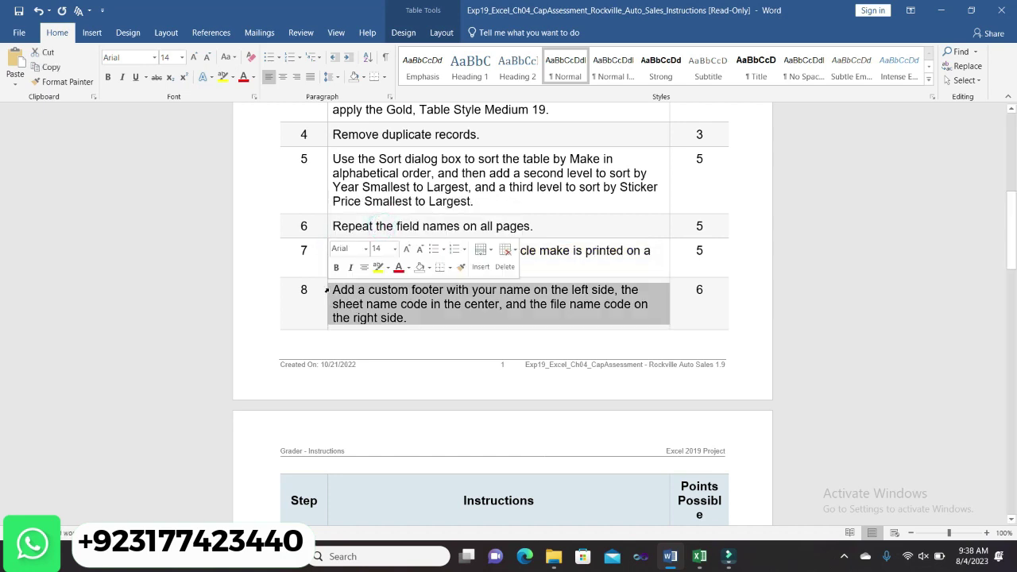
pyautogui.click(375, 268)
pyautogui.click(407, 318)
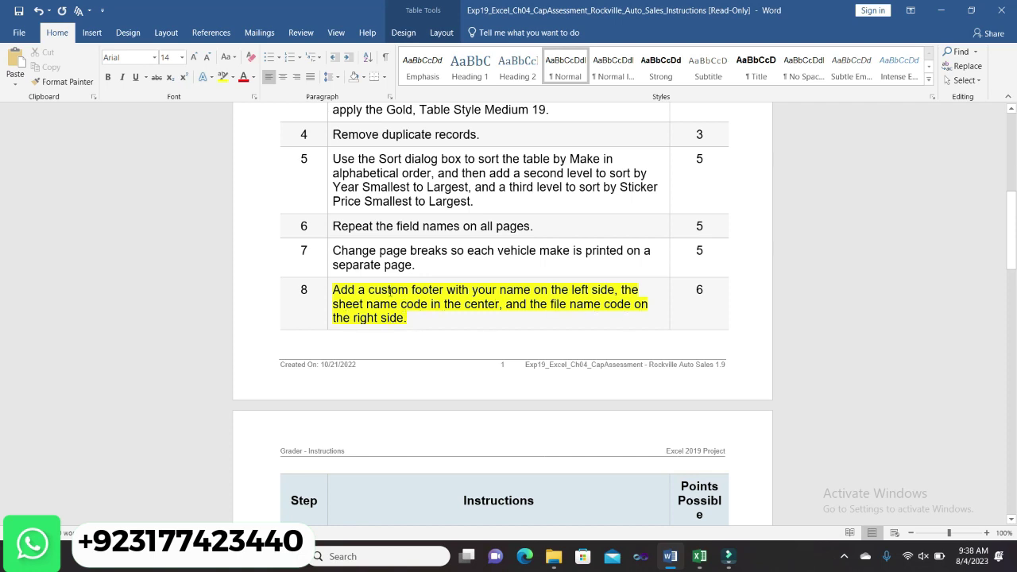
pyautogui.moveTo(368, 290); pyautogui.dragTo(445, 290)
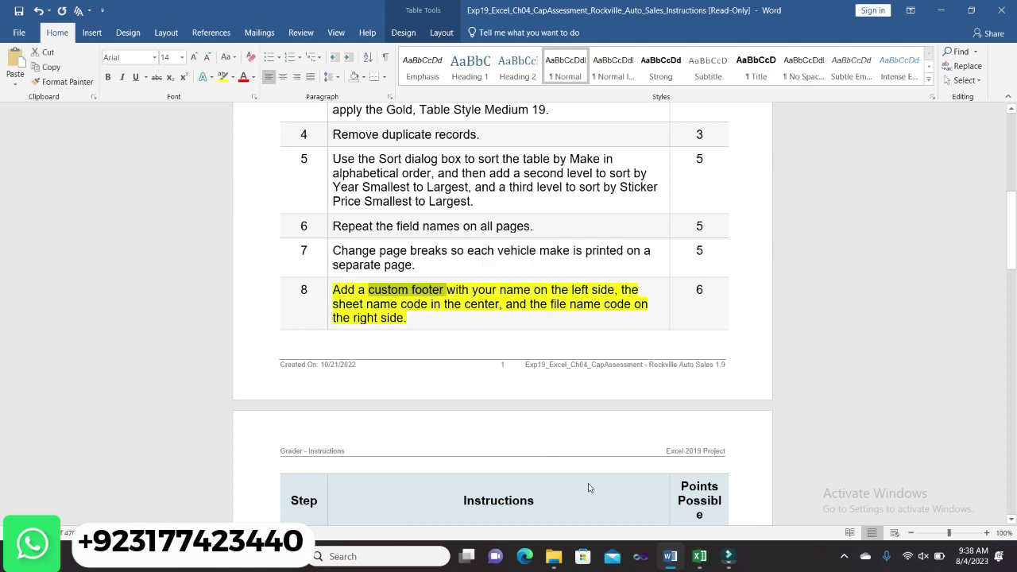
# - Switch to Excel and start a custom footer for the Fleet Information sheet with "Name" in its left section
pyautogui.click(692, 556)
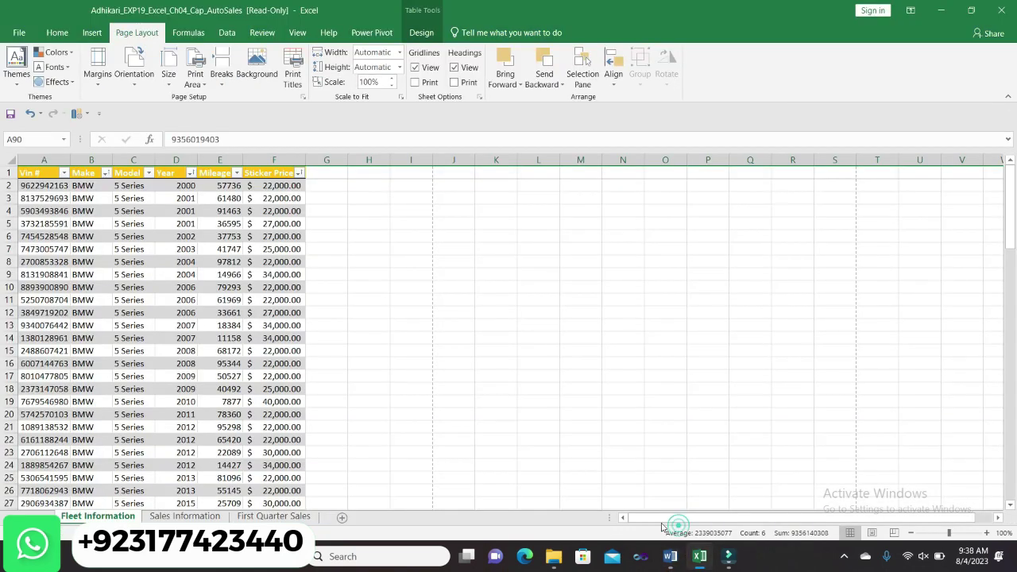
pyautogui.click(94, 36)
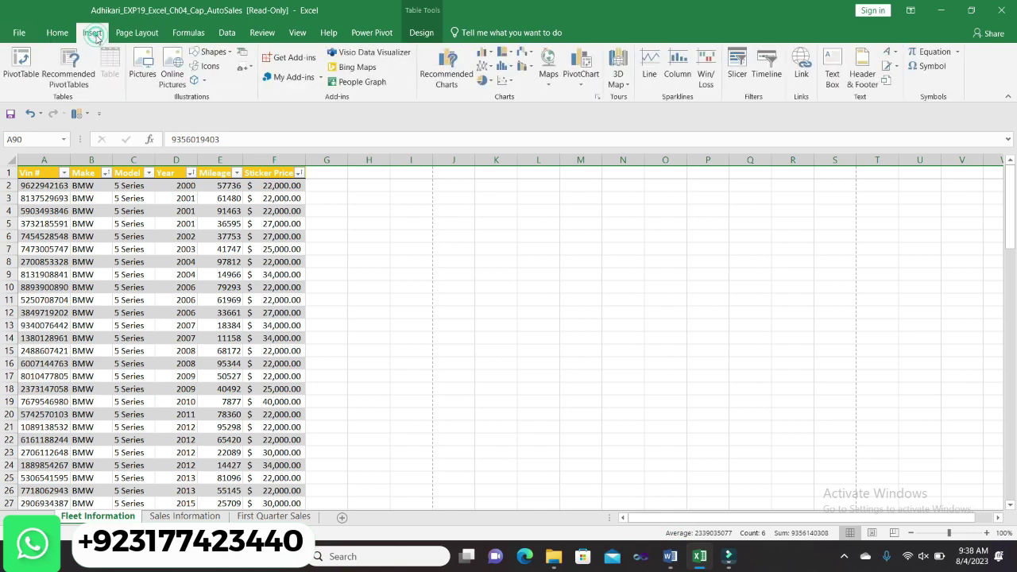
pyautogui.click(61, 35)
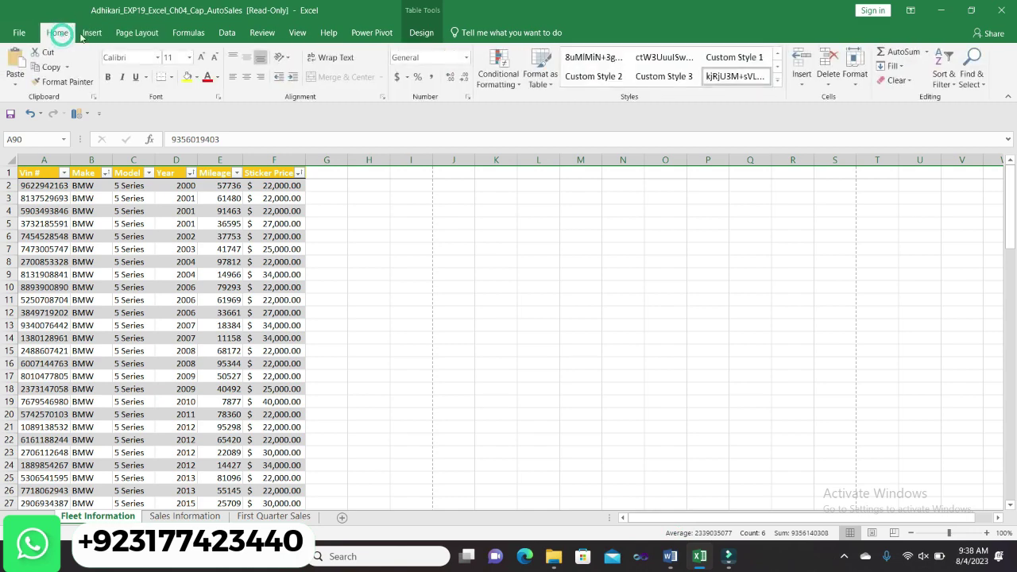
pyautogui.click(125, 34)
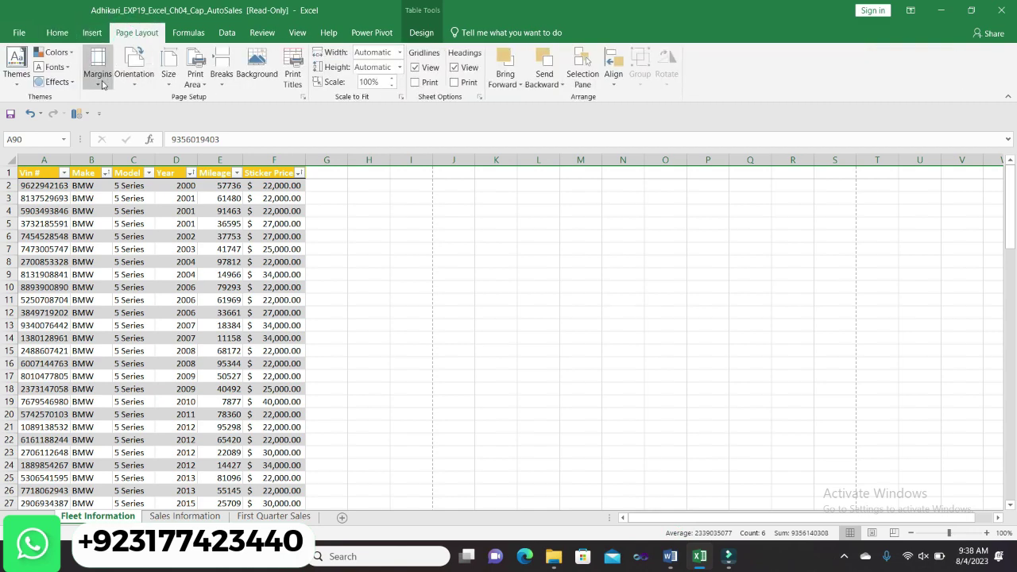
pyautogui.click(101, 85)
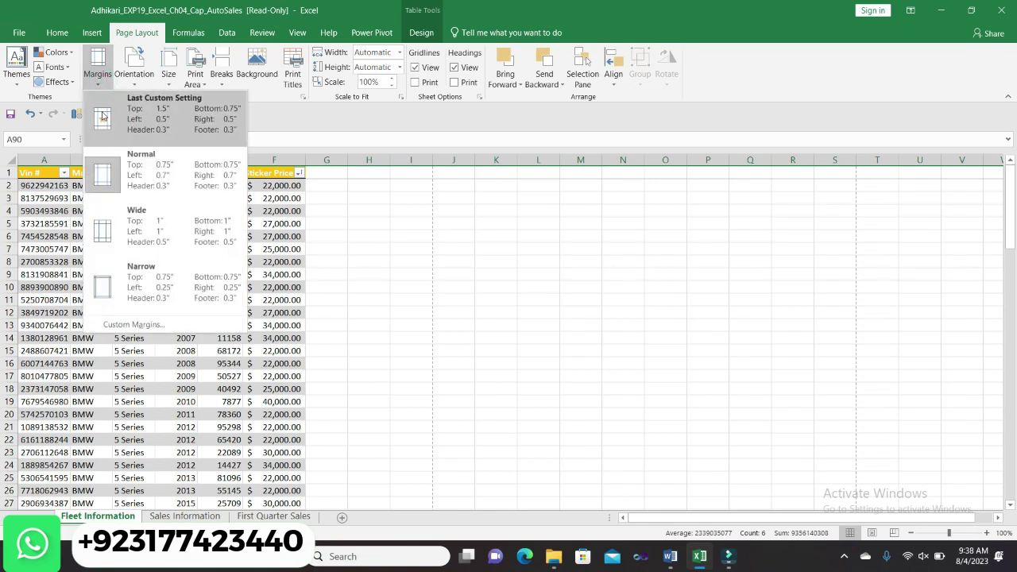
pyautogui.click(120, 324)
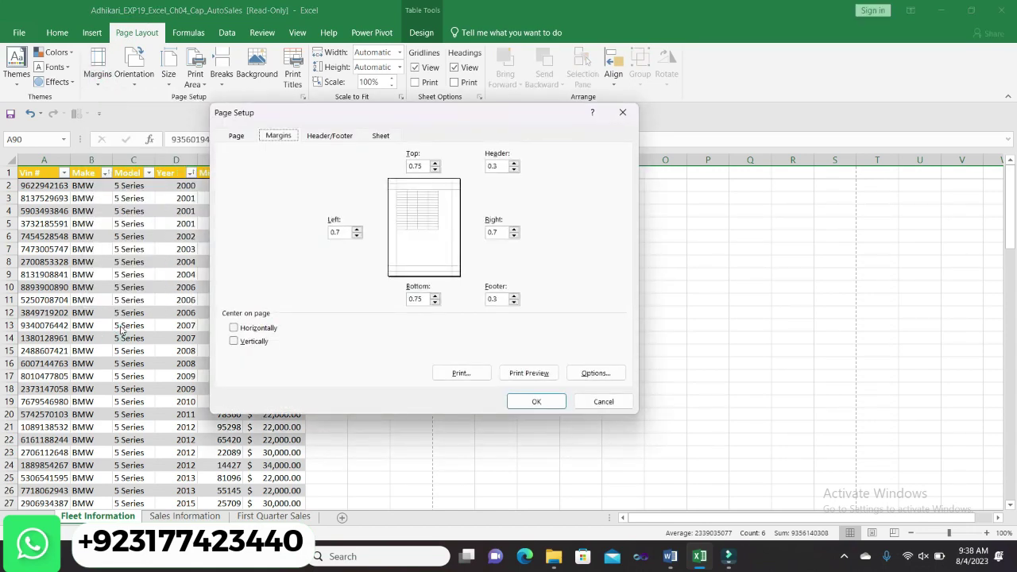
pyautogui.click(336, 137)
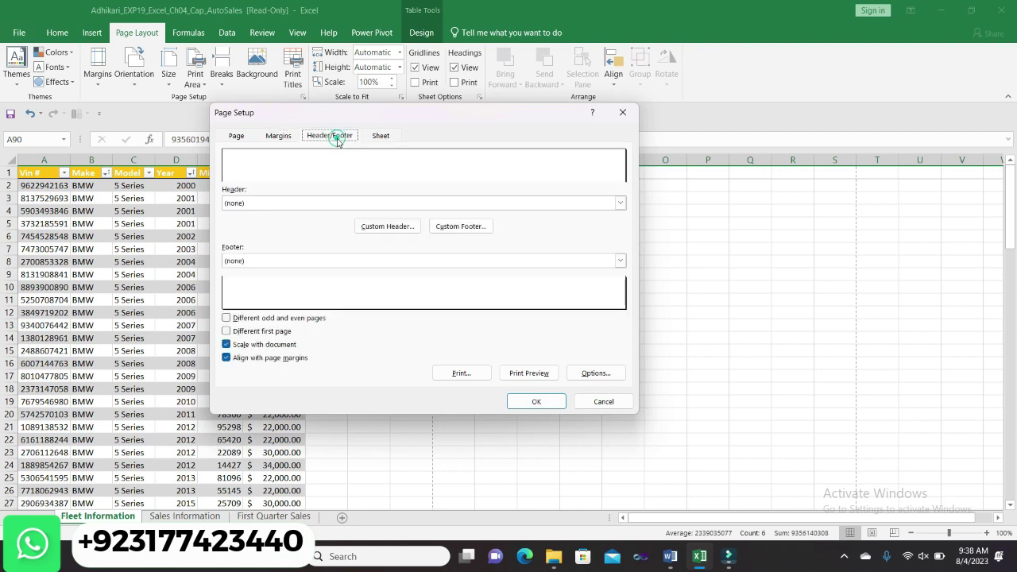
pyautogui.click(461, 226)
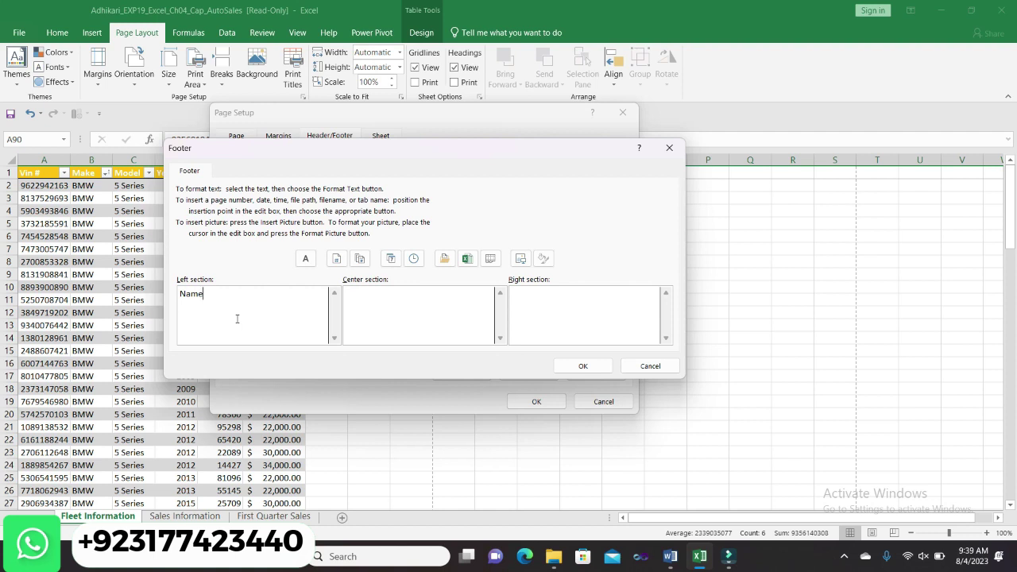
# - Insert the sheet name code in the footer's center section and the file name code in its right section, and apply the footer
pyautogui.click(381, 306)
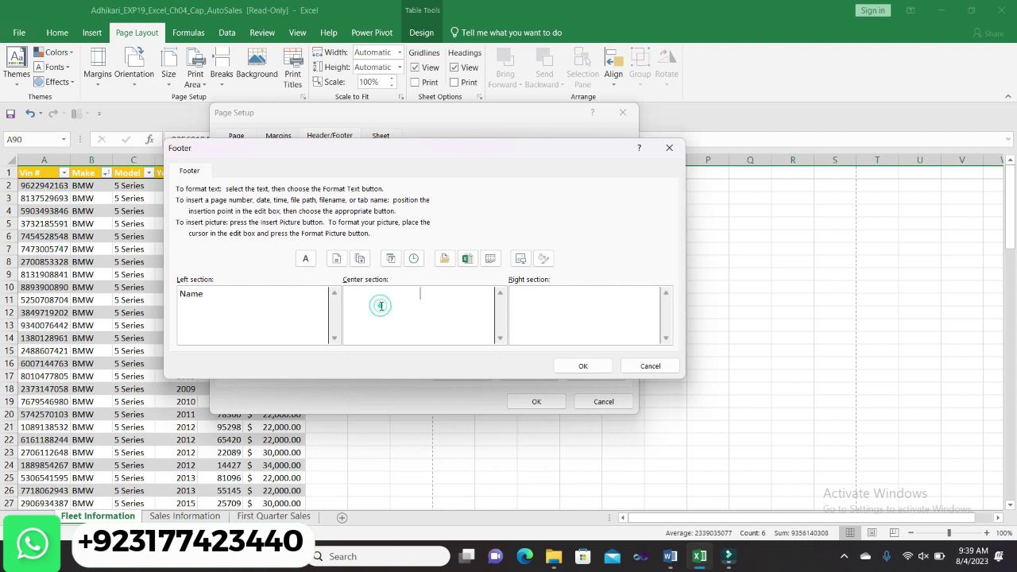
pyautogui.click(491, 258)
pyautogui.click(523, 299)
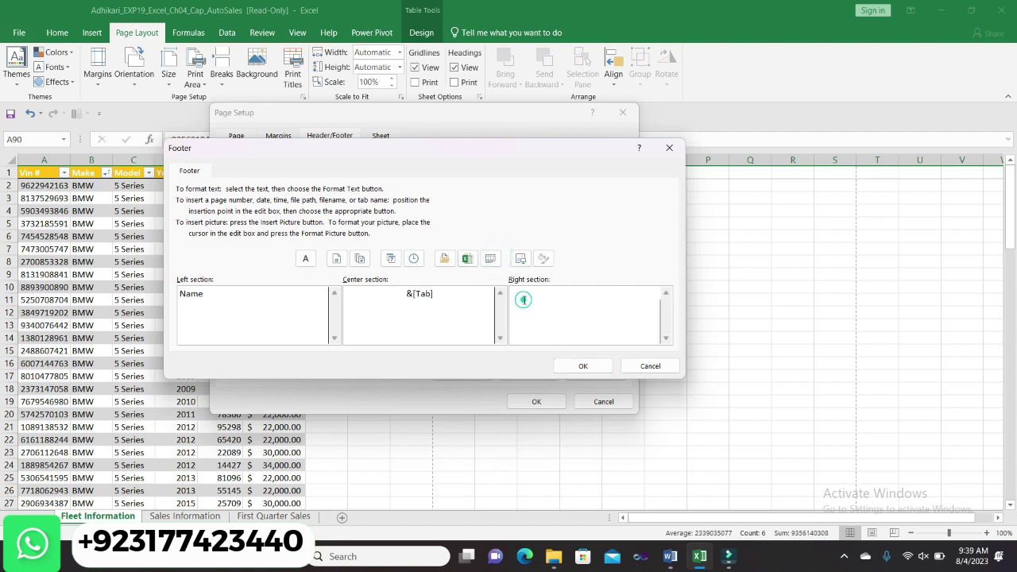
pyautogui.click(465, 259)
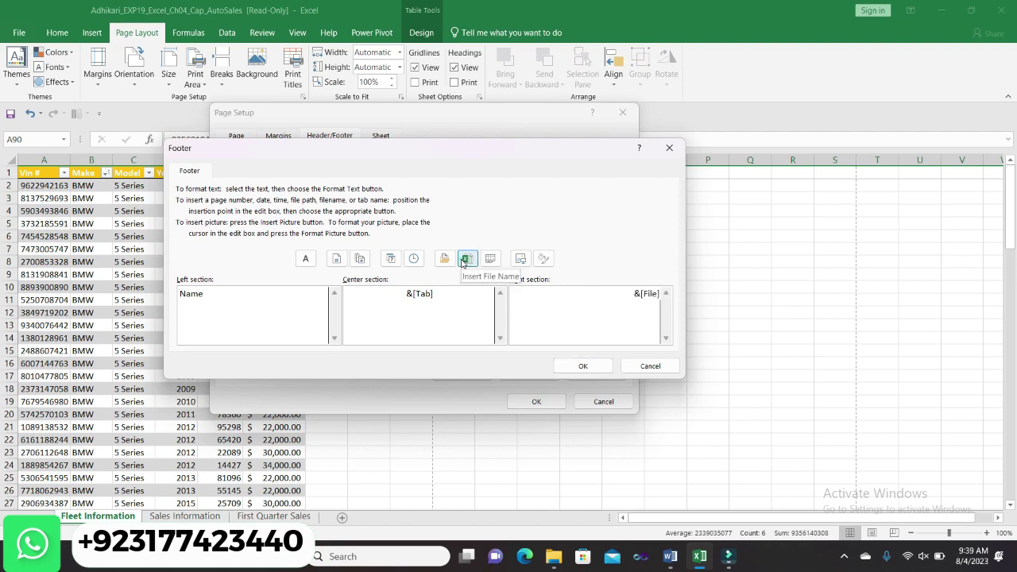
pyautogui.click(582, 367)
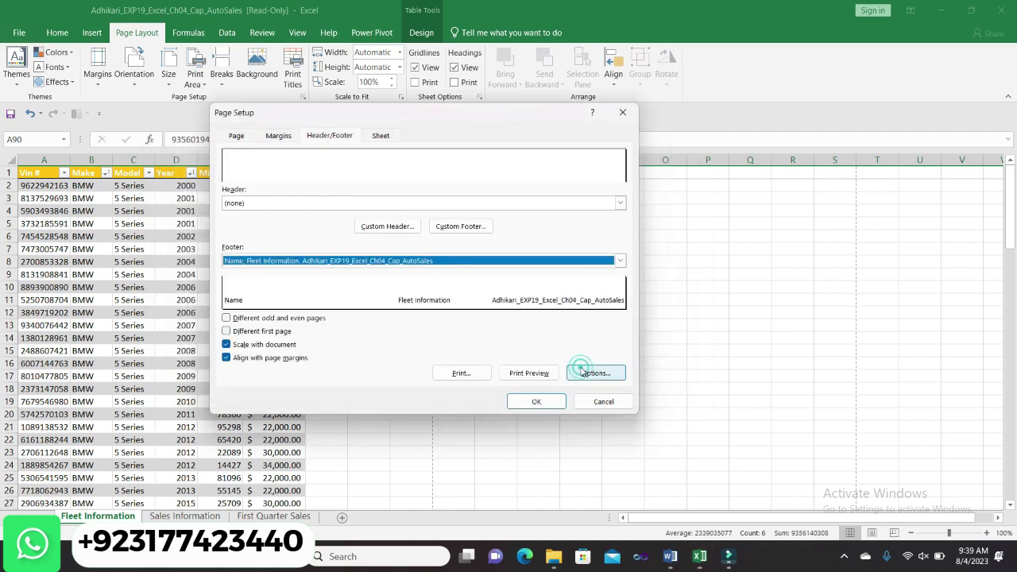
pyautogui.click(536, 404)
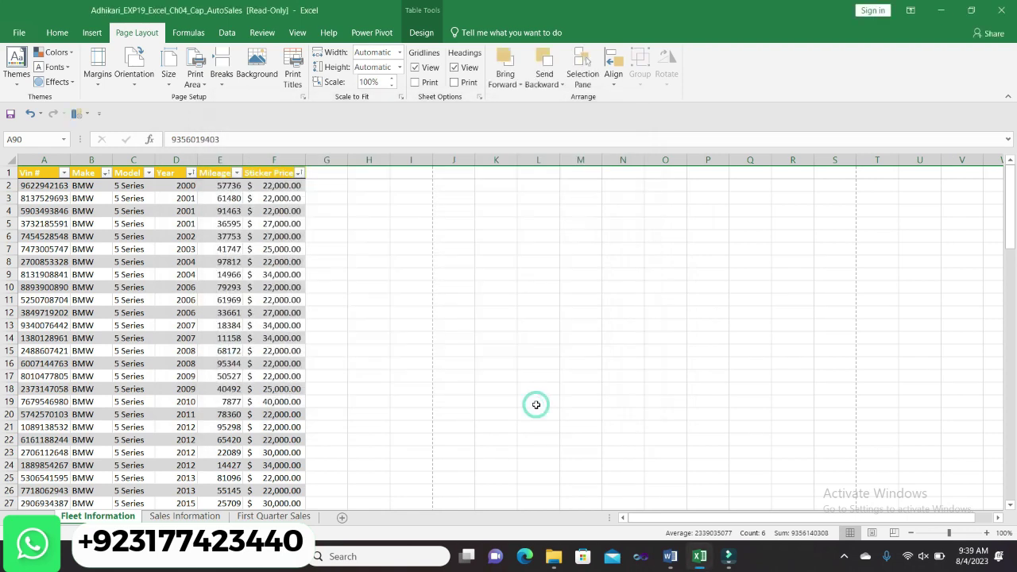
# - Switch to the Word instructions and remove the yellow highlight from instruction 8 about the custom footer
pyautogui.click(670, 559)
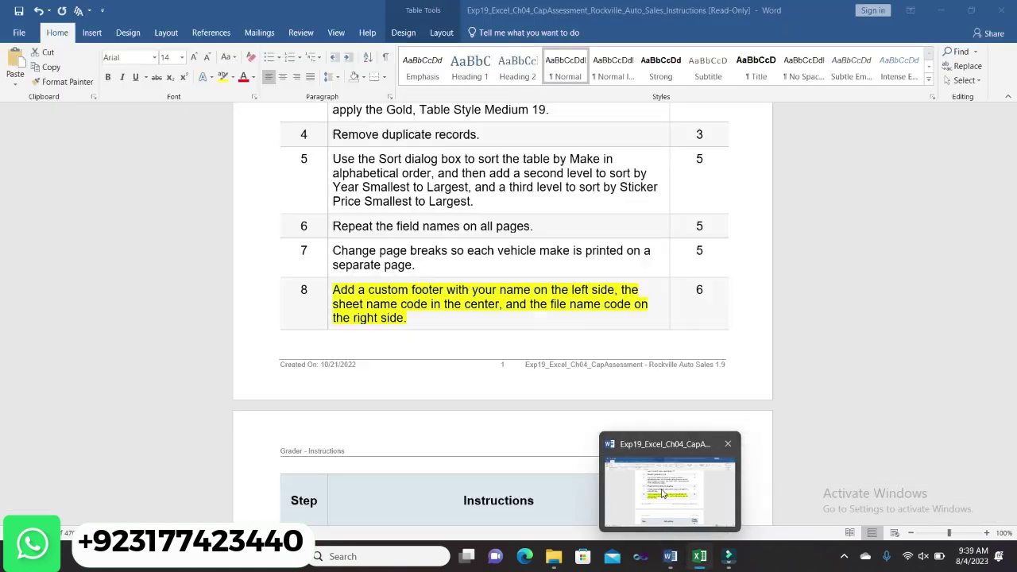
pyautogui.moveTo(369, 290); pyautogui.dragTo(444, 290)
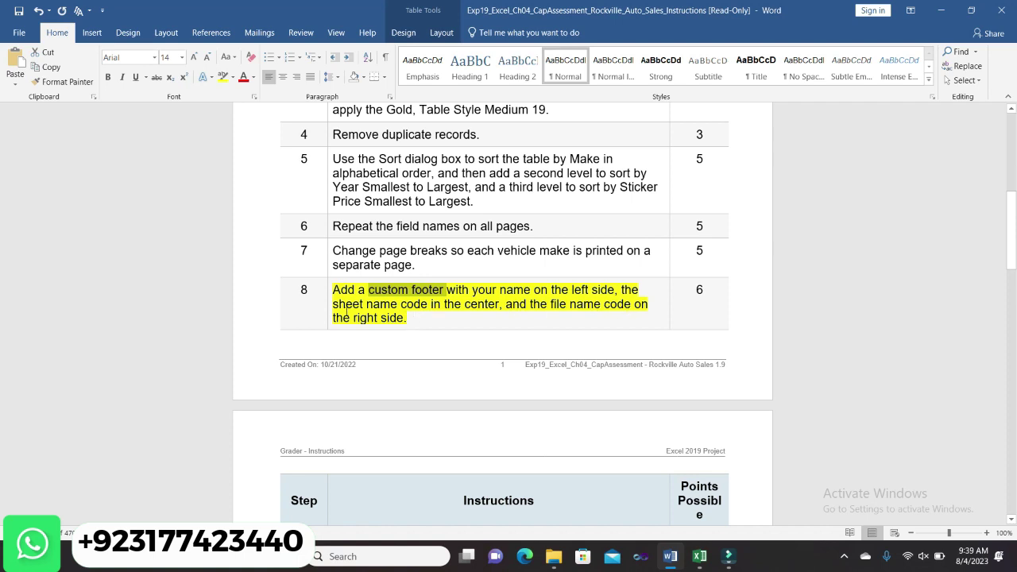
pyautogui.click(329, 293)
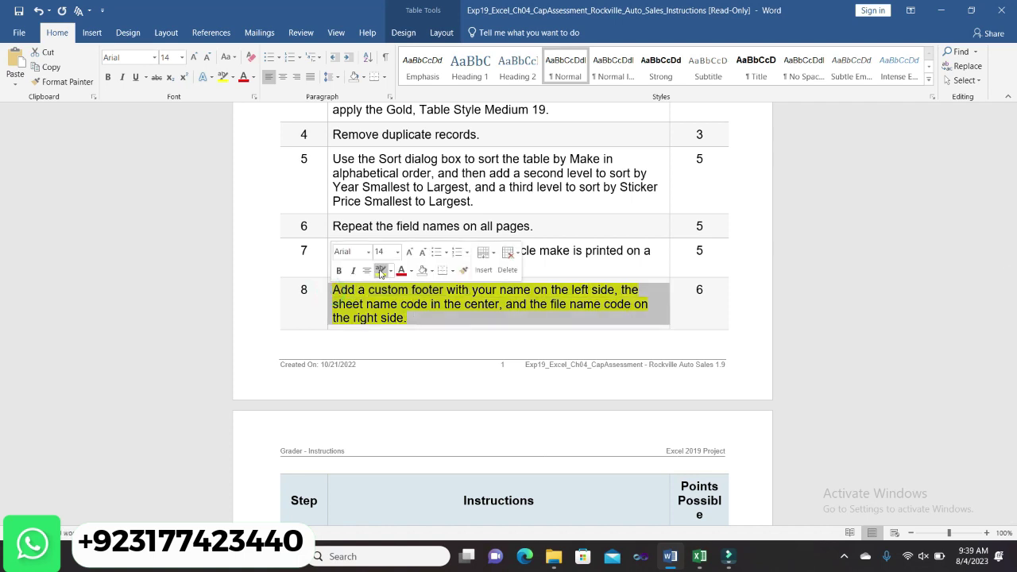
pyautogui.click(380, 270)
# - Highlight instruction 9 about the Sales Information table in yellow and select its words "Sales Information worksheet"
pyautogui.moveTo(1012, 227); pyautogui.dragTo(1015, 298)
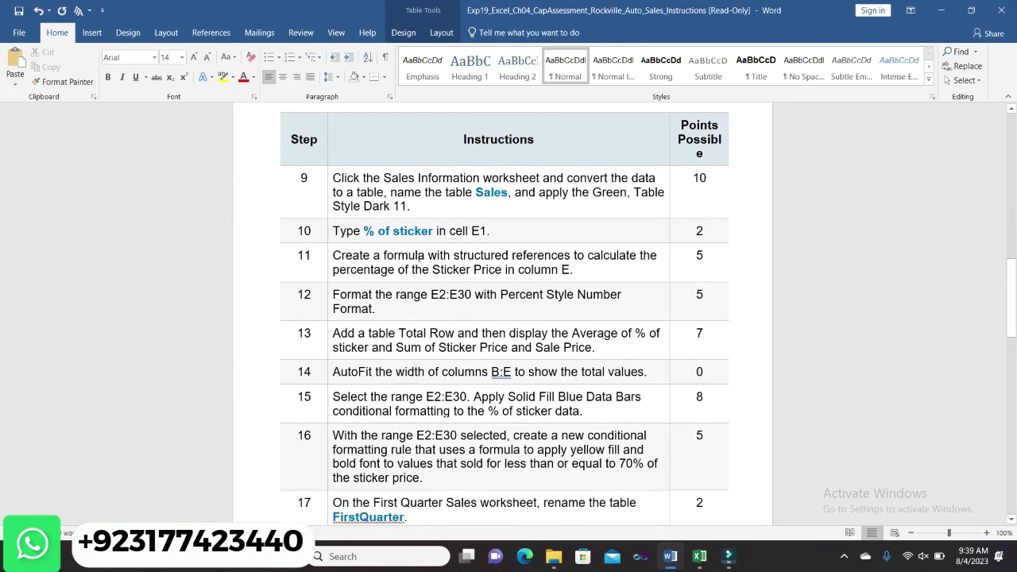
pyautogui.click(328, 178)
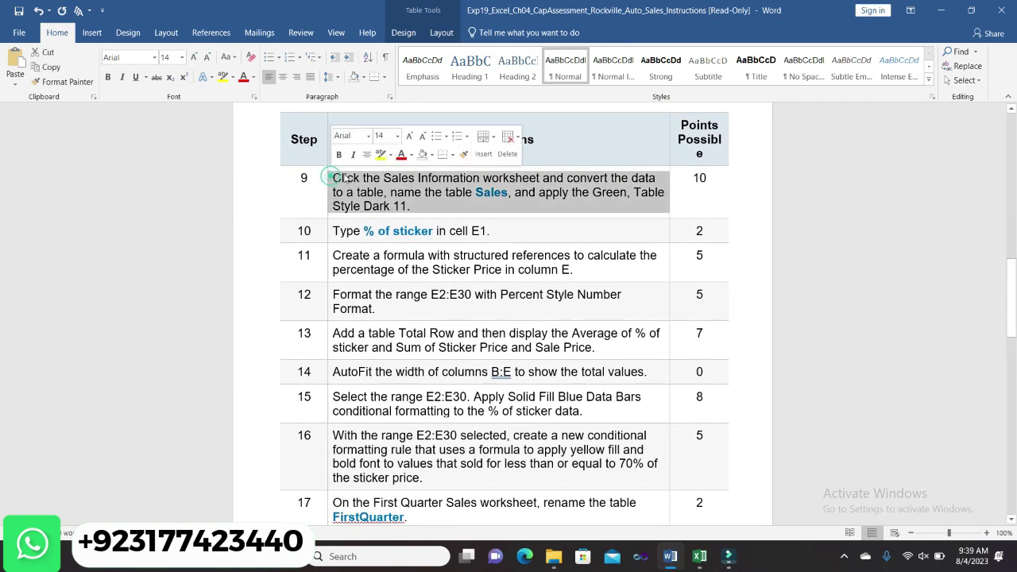
pyautogui.click(375, 157)
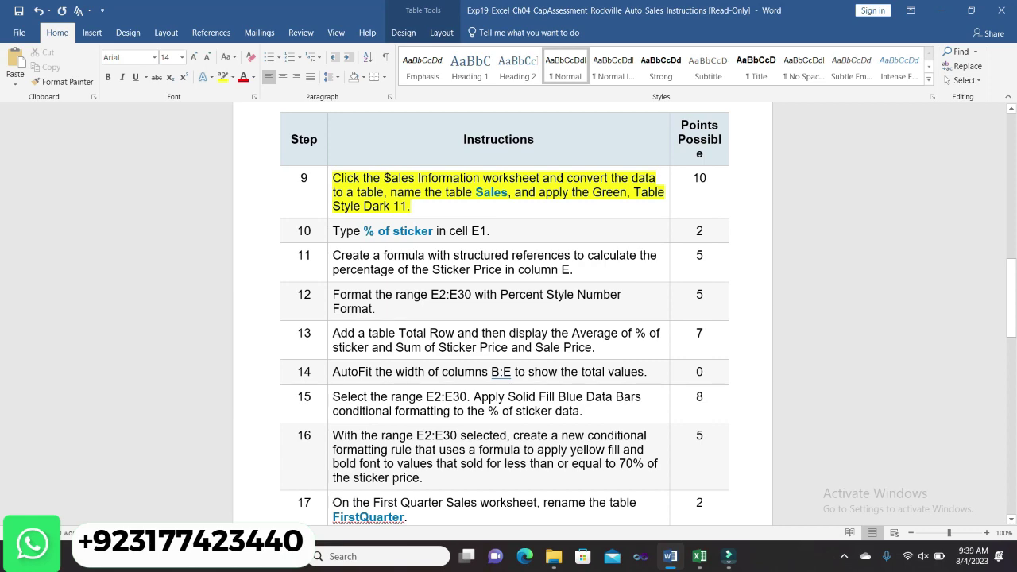
pyautogui.moveTo(385, 178); pyautogui.dragTo(540, 178)
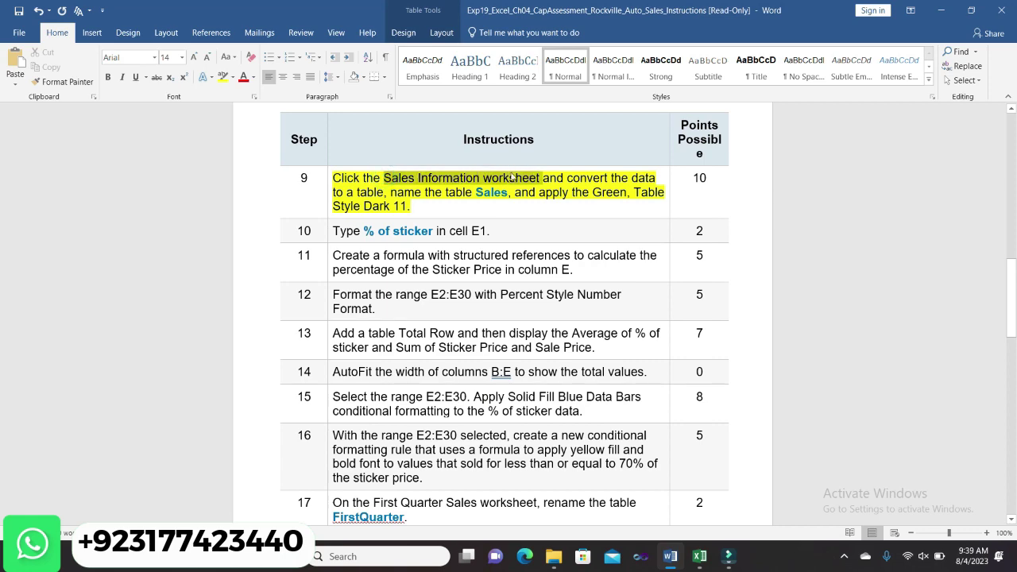
# - Switch to Excel and open the Sales Information worksheet
pyautogui.moveTo(699, 556)
pyautogui.click(676, 496)
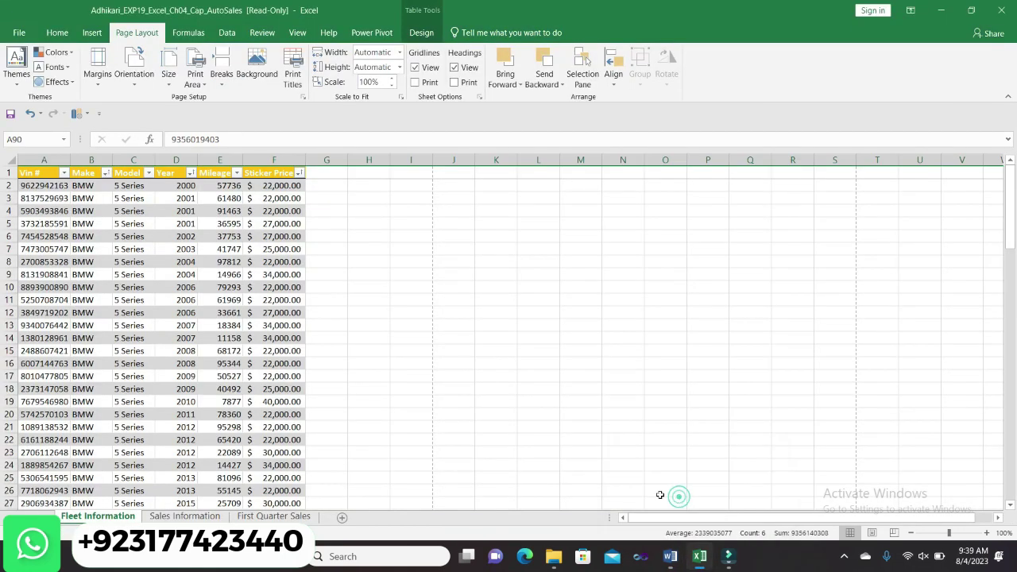
pyautogui.click(213, 518)
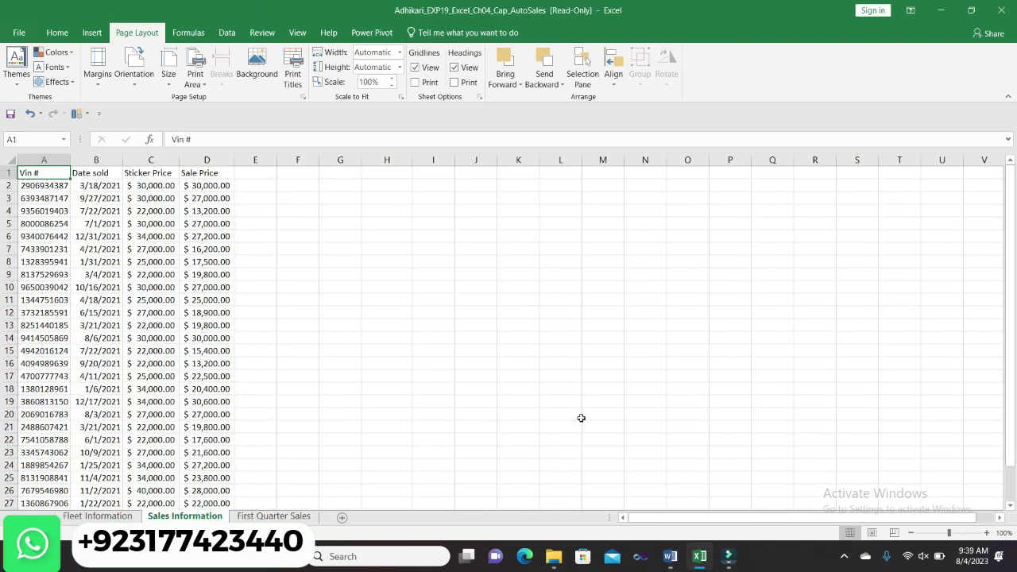
# - Switch to the Word instructions and select the phrase "convert the data to a table" and the table name "Sales" in instruction 9
pyautogui.moveTo(669, 556)
pyautogui.click(670, 453)
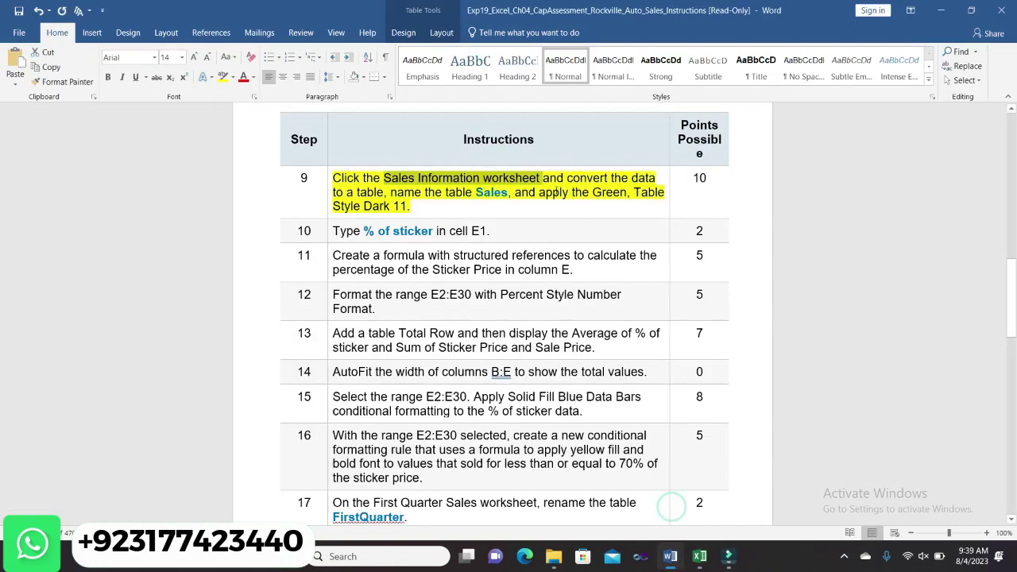
pyautogui.moveTo(567, 178); pyautogui.dragTo(386, 194)
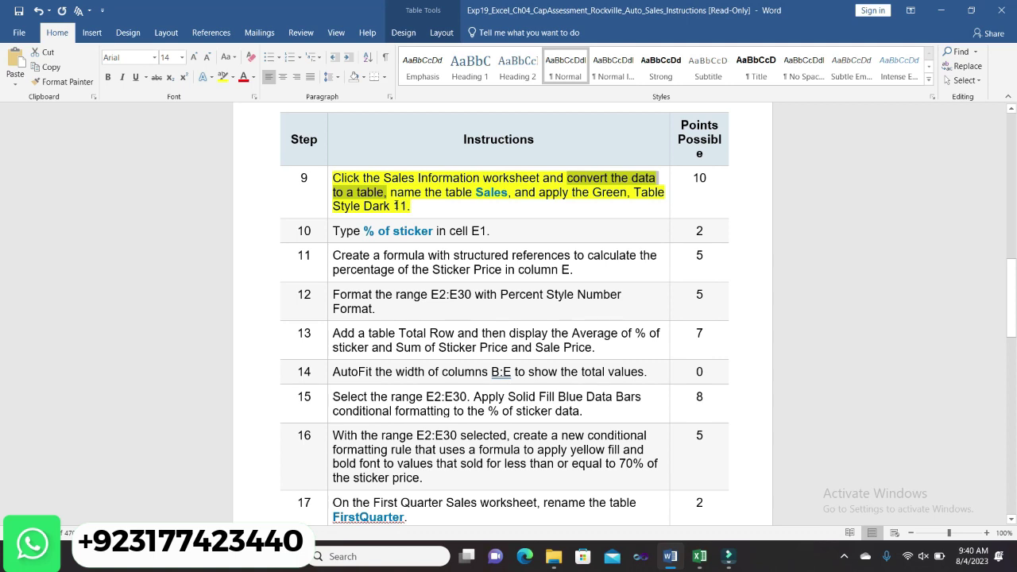
pyautogui.doubleClick(486, 192)
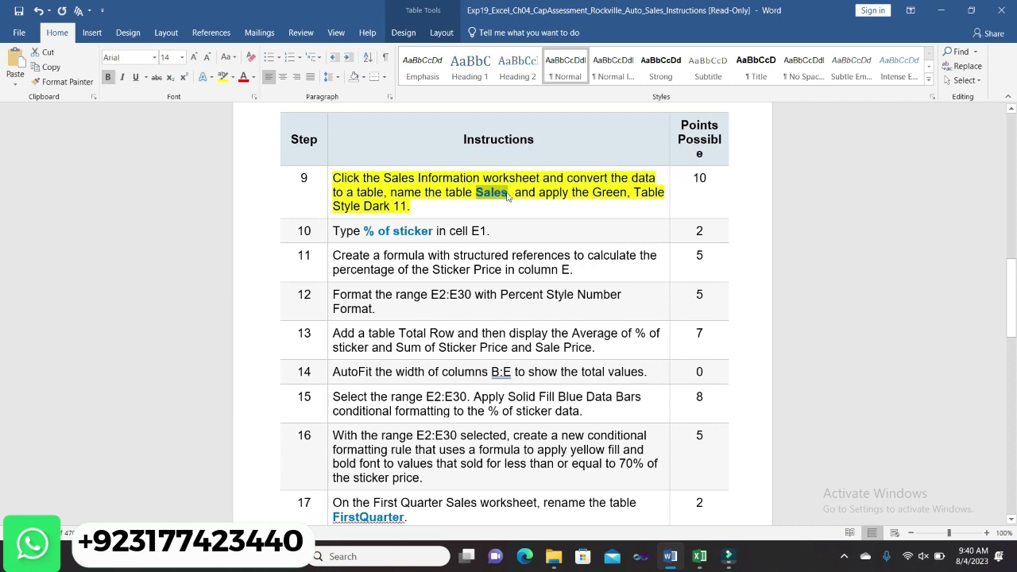
# - Switch to Excel and convert the Sales Information data in A1:D30 to a table
pyautogui.click(709, 553)
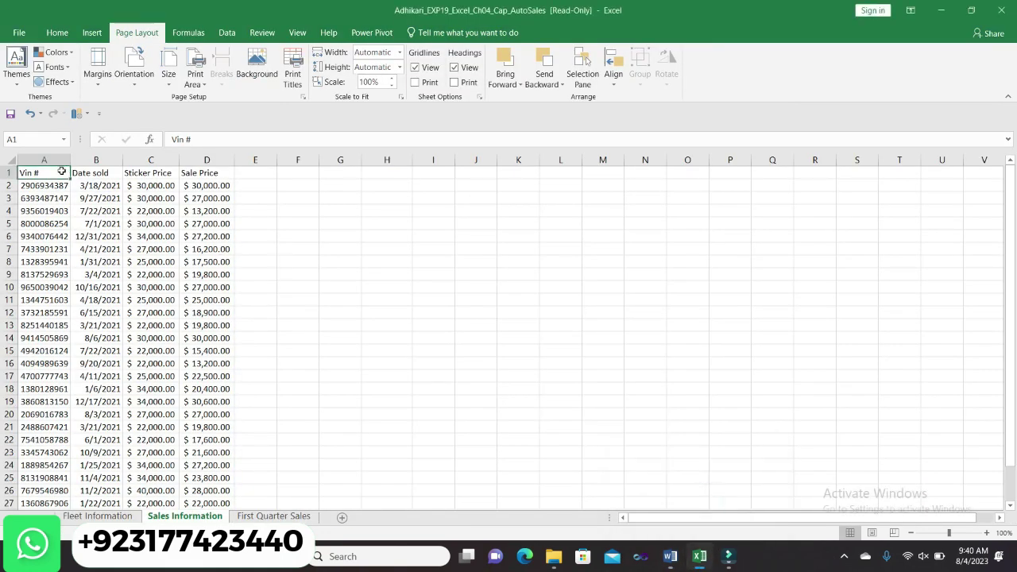
pyautogui.moveTo(62, 170); pyautogui.dragTo(208, 471)
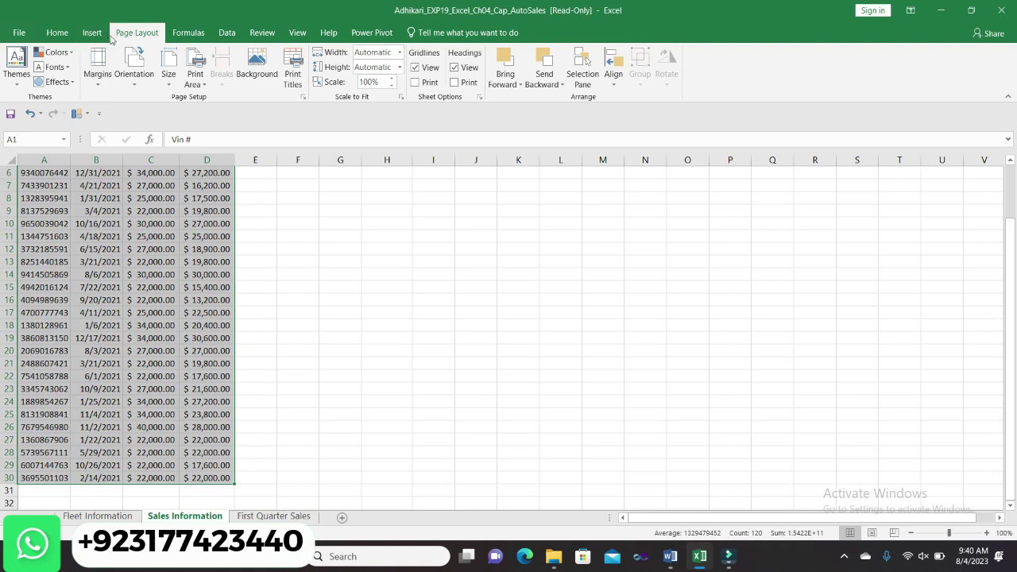
pyautogui.click(93, 32)
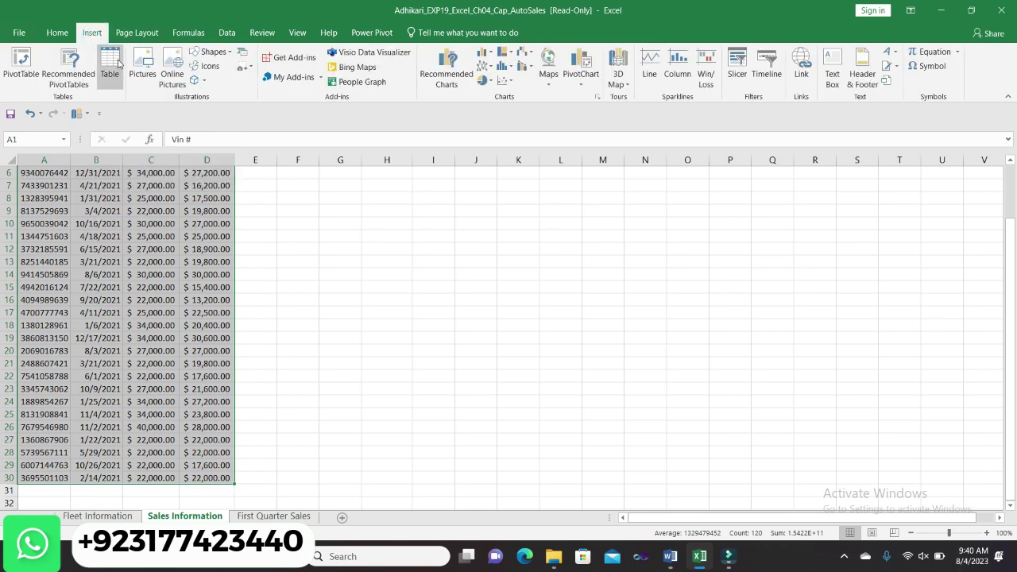
pyautogui.click(119, 63)
pyautogui.click(411, 291)
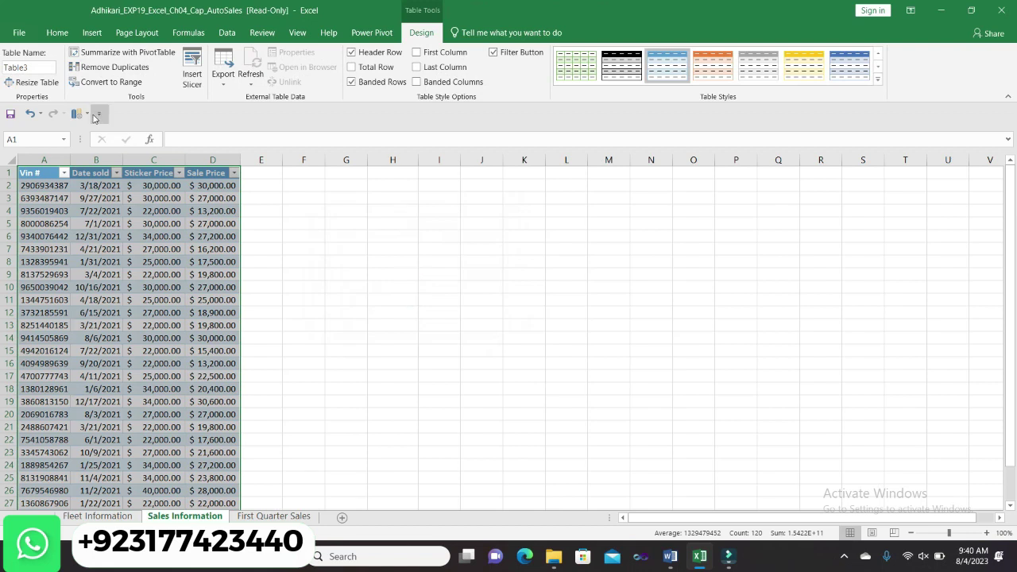
# - Name the new table on the Sales Information sheet Sales
pyautogui.click(36, 67)
pyautogui.write('Sales')
pyautogui.press('Return')
pyautogui.click(409, 247)
pyautogui.rightClick(412, 247)
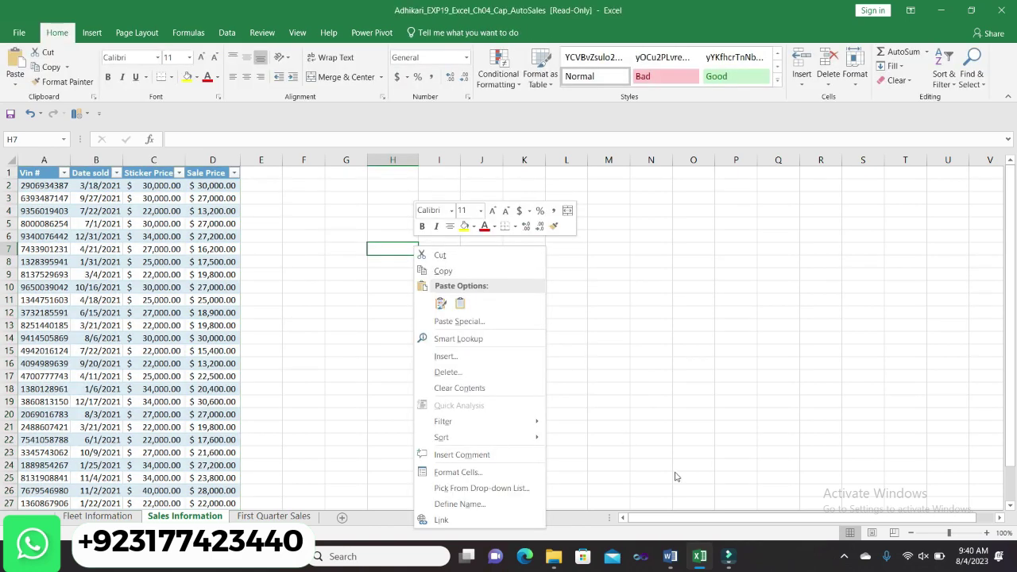
# - Select the table style wording of instruction 9 in Word, and apply Green, Table Style Dark 11 to the Sales table in Excel
pyautogui.click(670, 556)
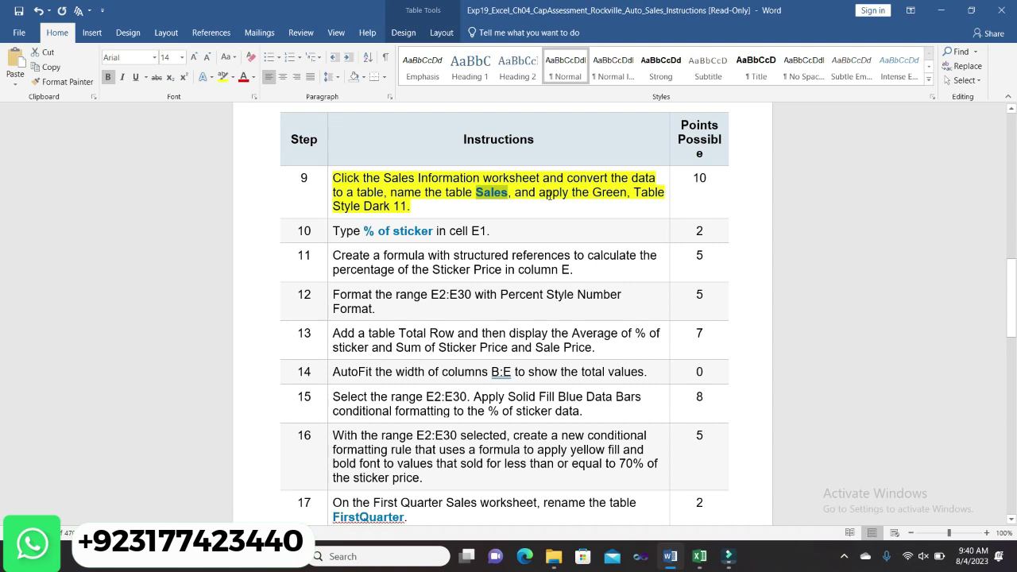
pyautogui.moveTo(549, 195); pyautogui.dragTo(384, 218)
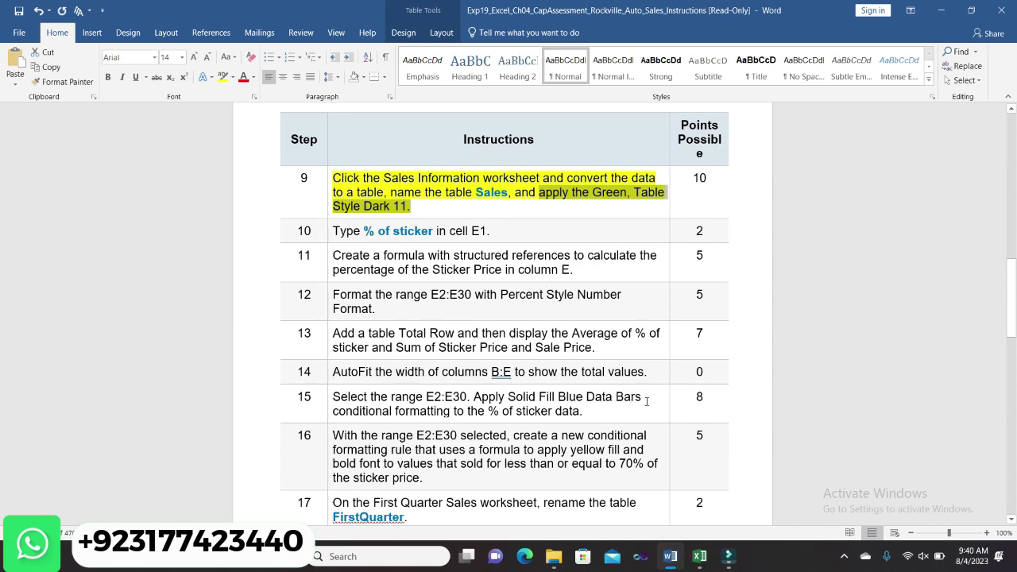
pyautogui.moveTo(699, 556)
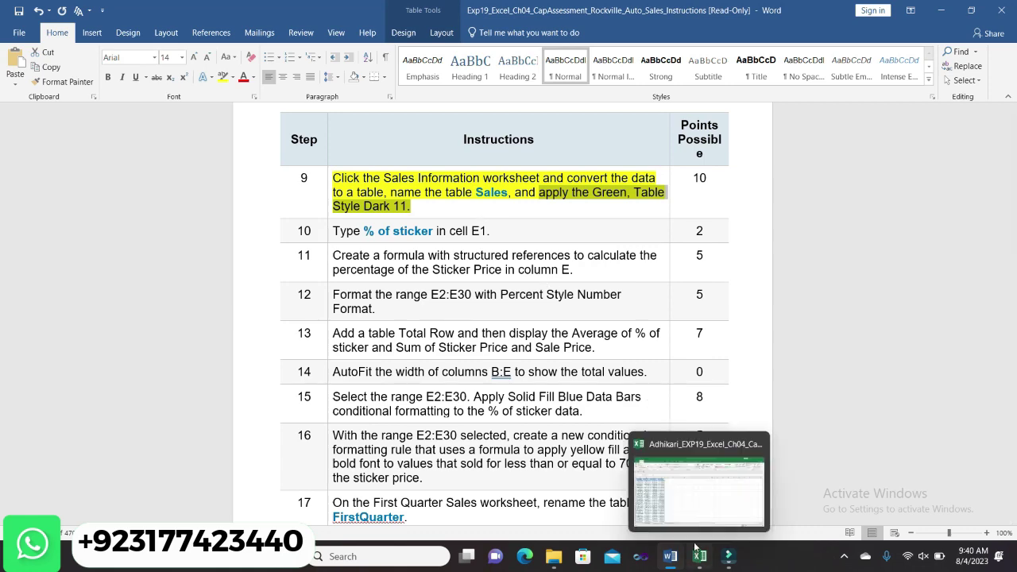
pyautogui.click(693, 490)
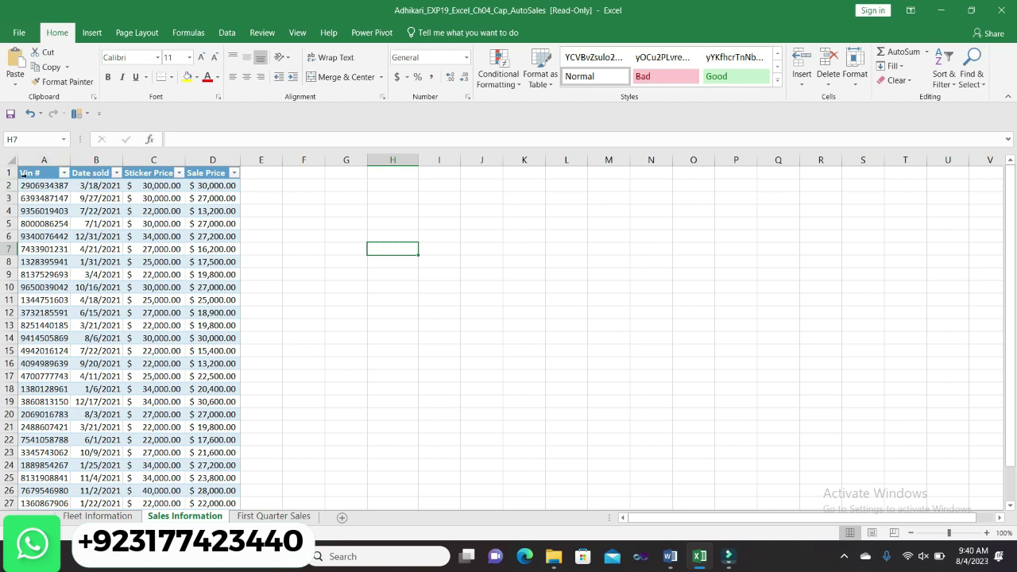
pyautogui.moveTo(24, 174); pyautogui.dragTo(158, 476)
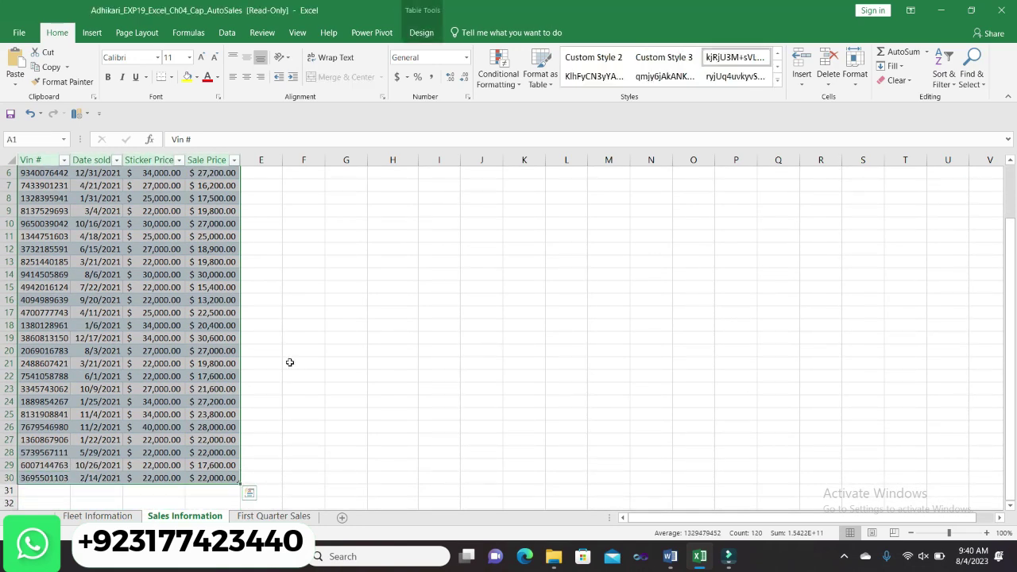
pyautogui.click(430, 34)
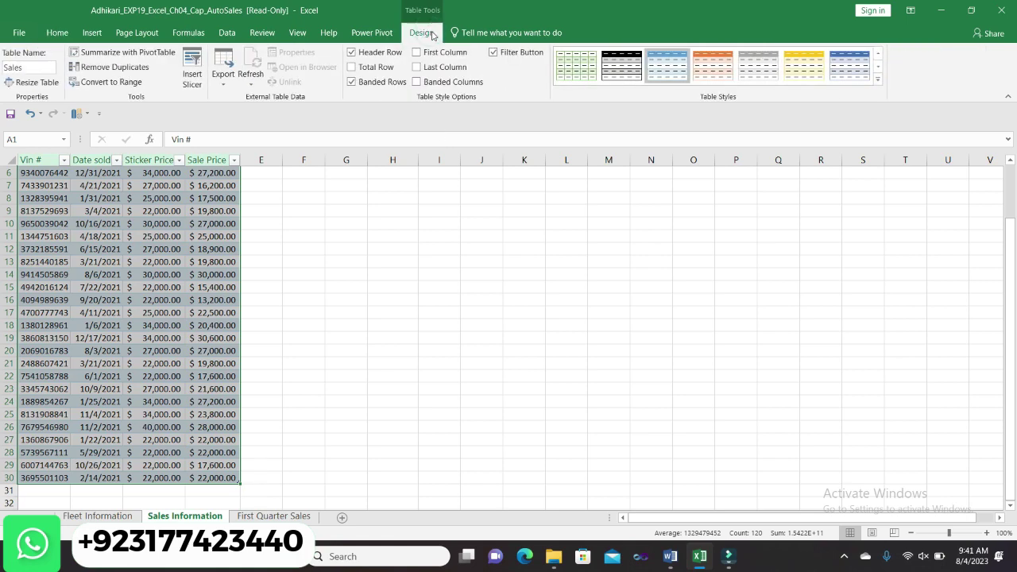
pyautogui.click(877, 79)
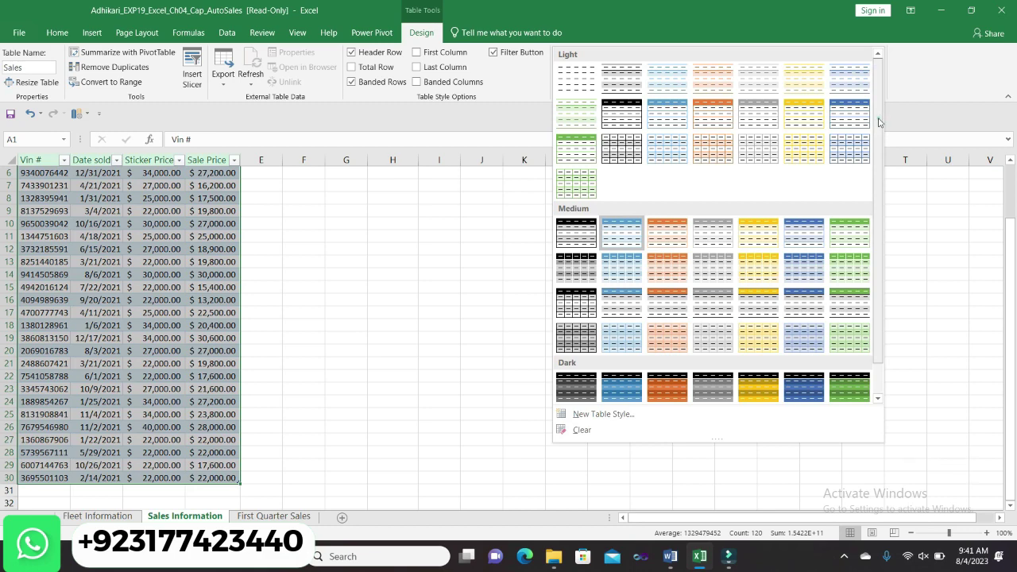
pyautogui.scroll(-1, 880, 114)
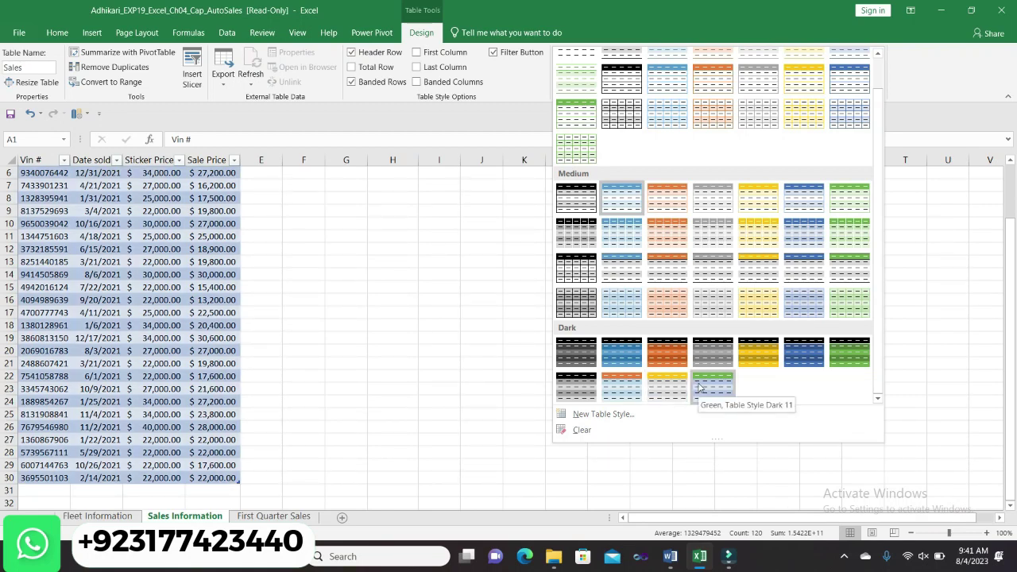
pyautogui.click(699, 387)
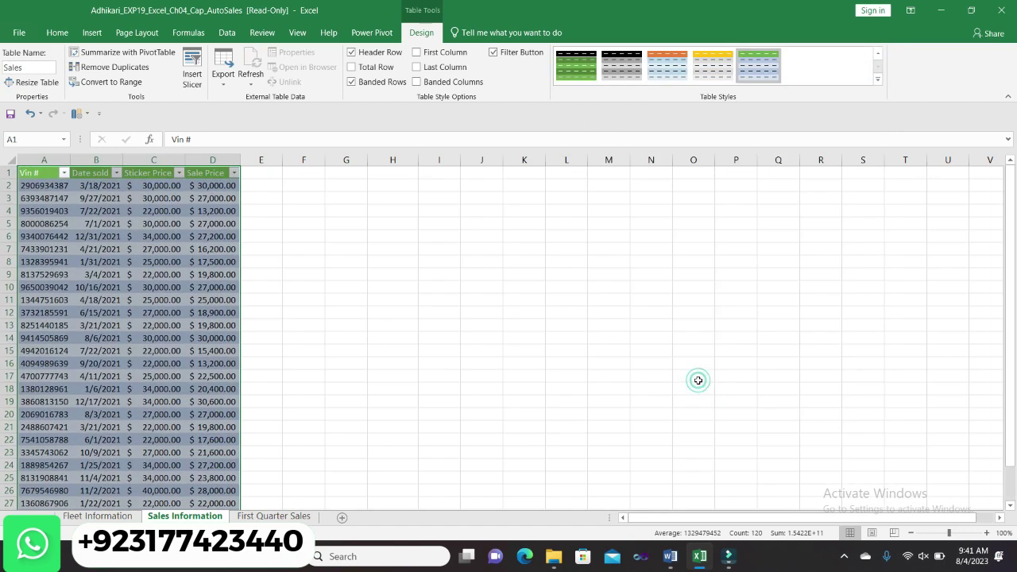
pyautogui.click(504, 331)
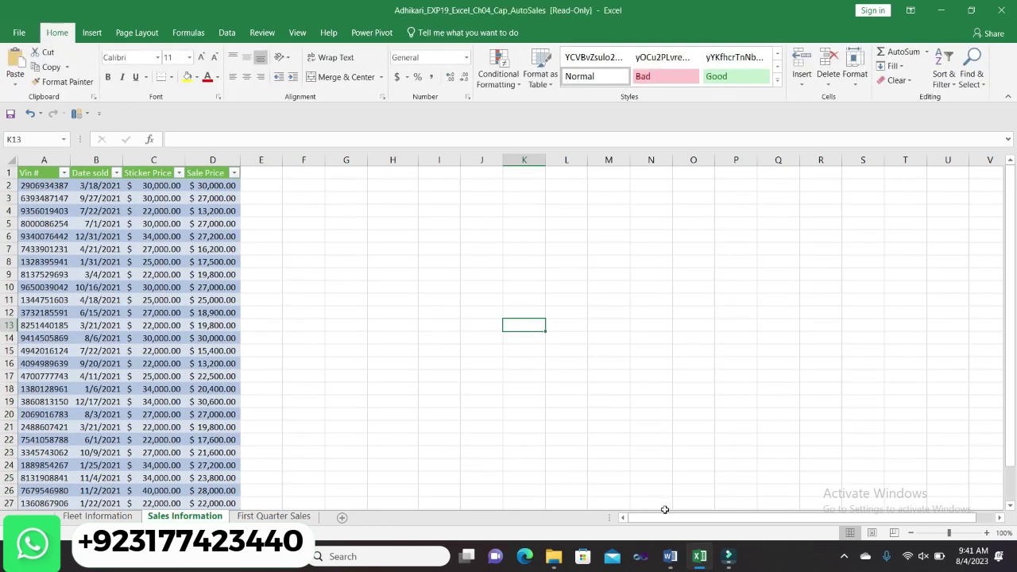
# - Switch to the Word instructions, remove the yellow highlight from instruction 9 and highlight instruction 10 in yellow
pyautogui.click(668, 484)
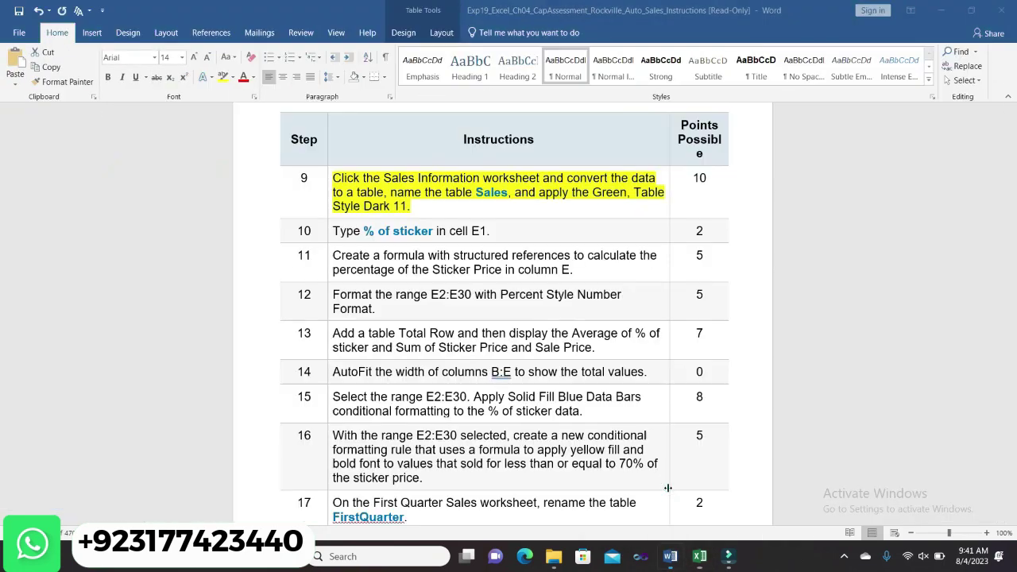
pyautogui.click(353, 179)
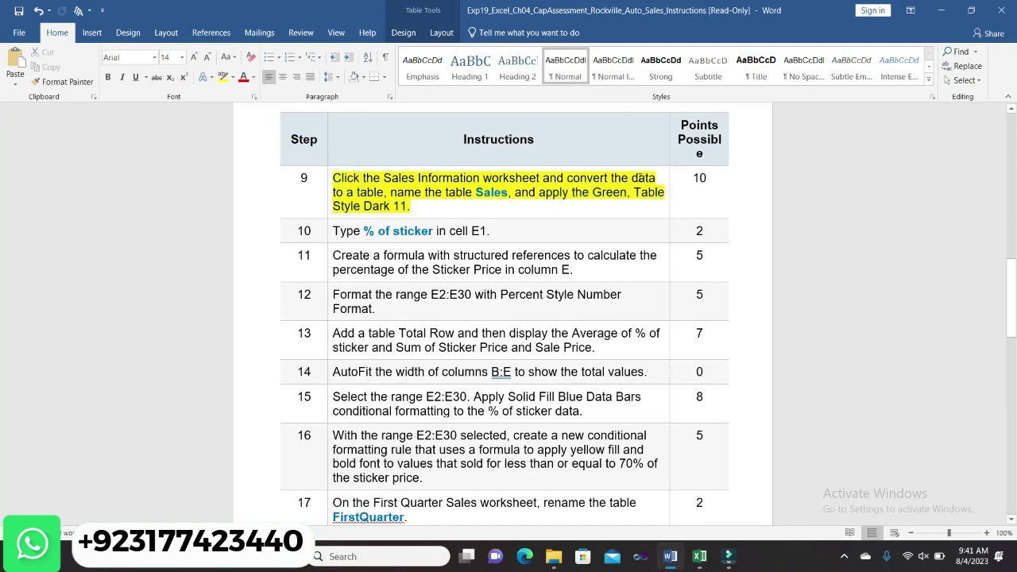
pyautogui.click(328, 179)
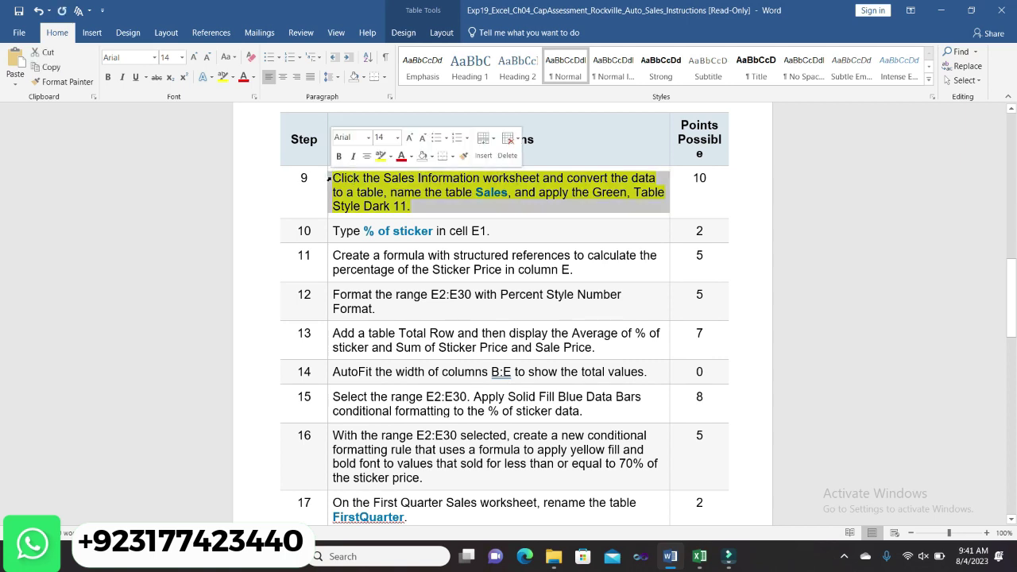
pyautogui.click(377, 156)
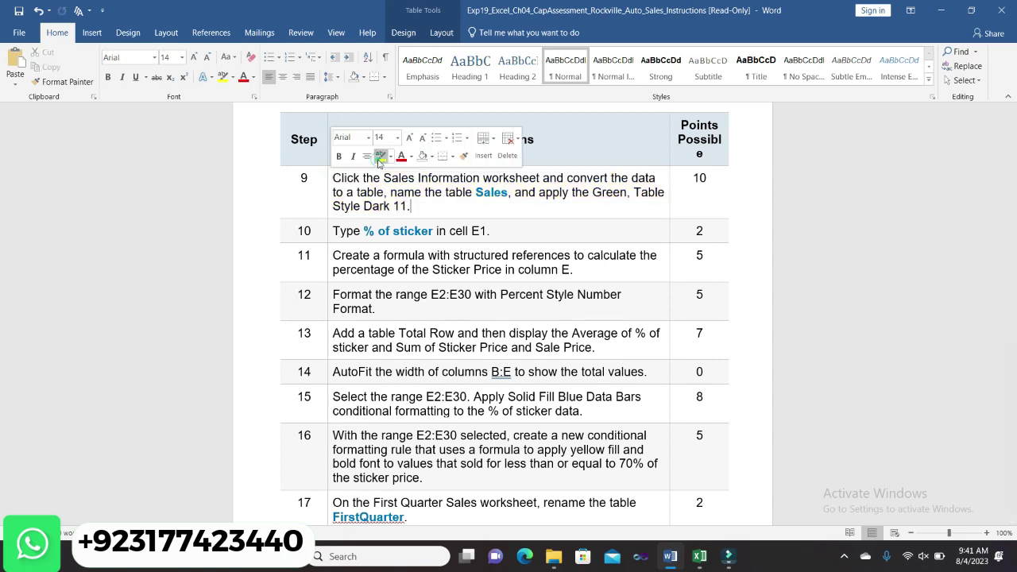
pyautogui.click(328, 230)
pyautogui.click(379, 206)
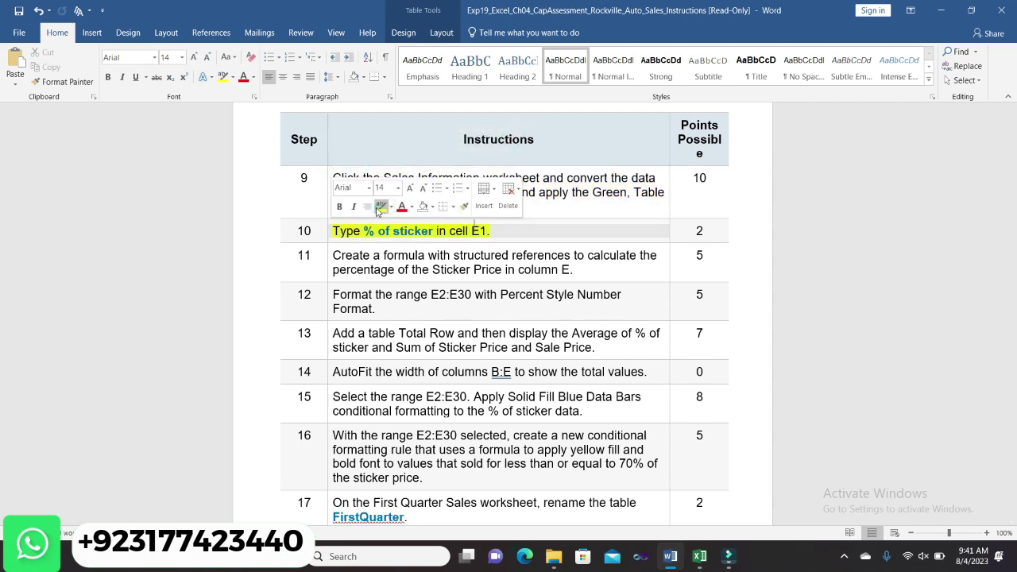
pyautogui.click(495, 239)
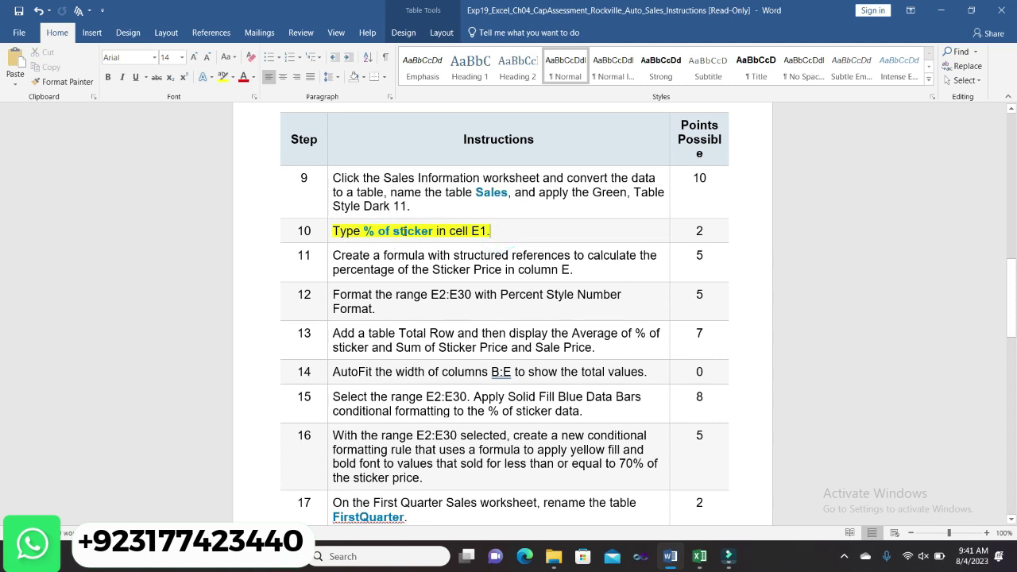
# - Switch to Excel and enter the header % of sticker in cell E1 of the Sales Information sheet
pyautogui.moveTo(699, 556)
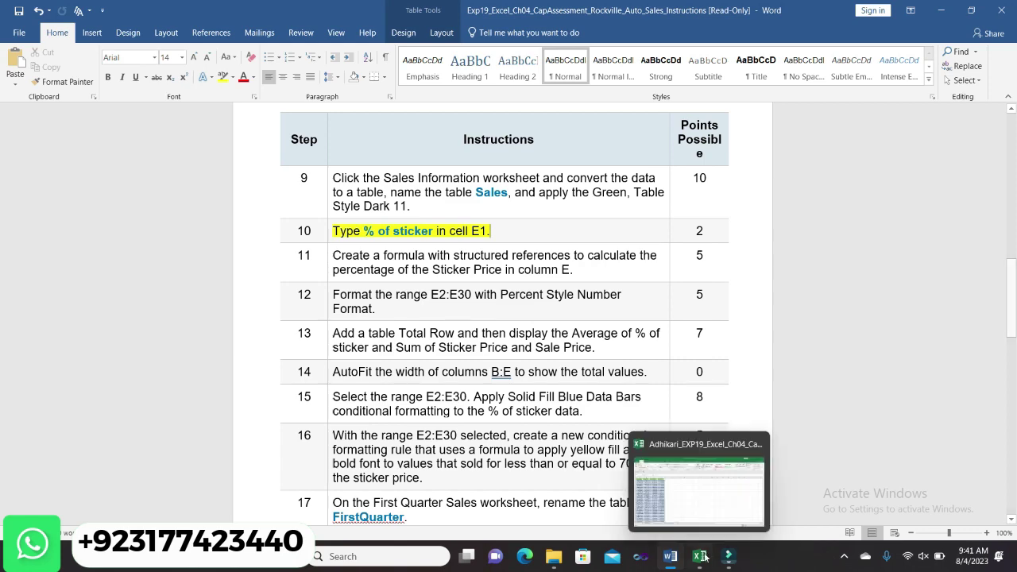
pyautogui.click(685, 501)
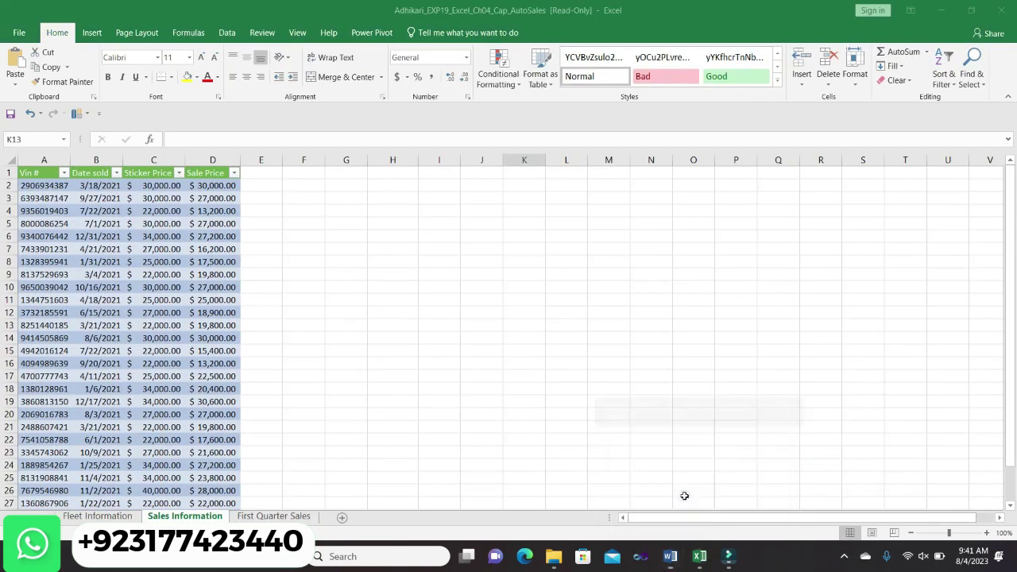
pyautogui.click(268, 173)
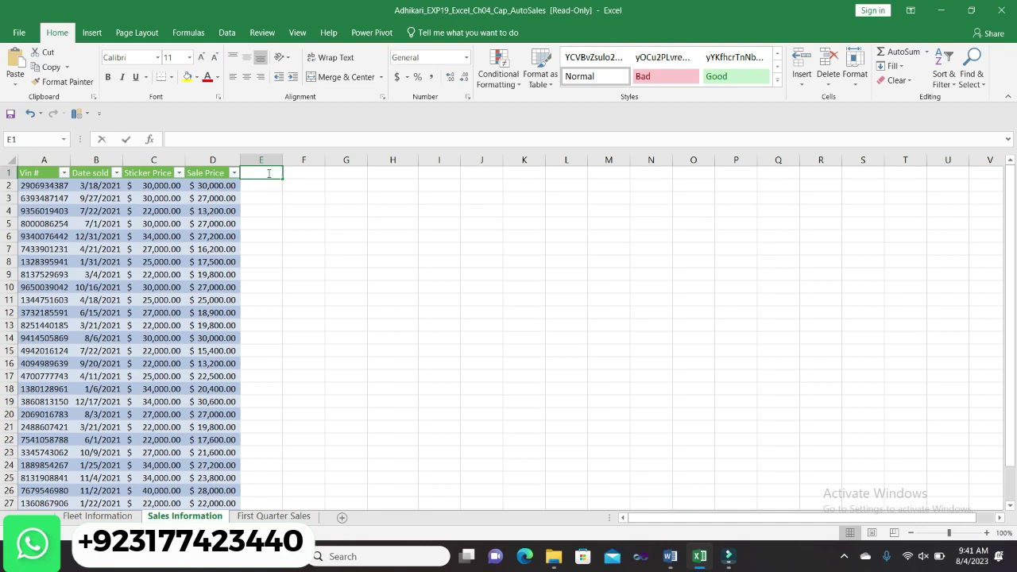
pyautogui.write('% of')
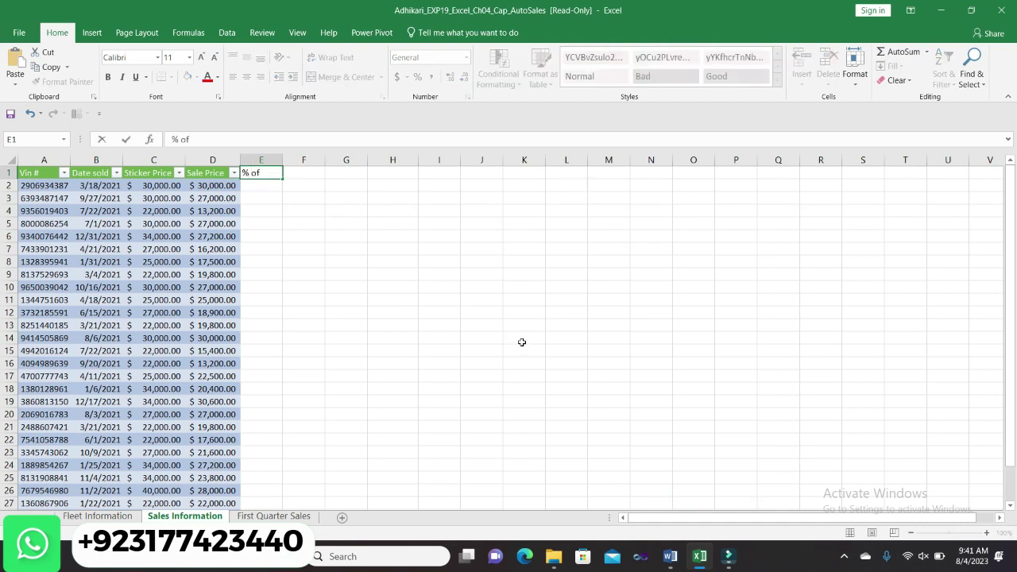
pyautogui.moveTo(671, 554)
pyautogui.click(679, 503)
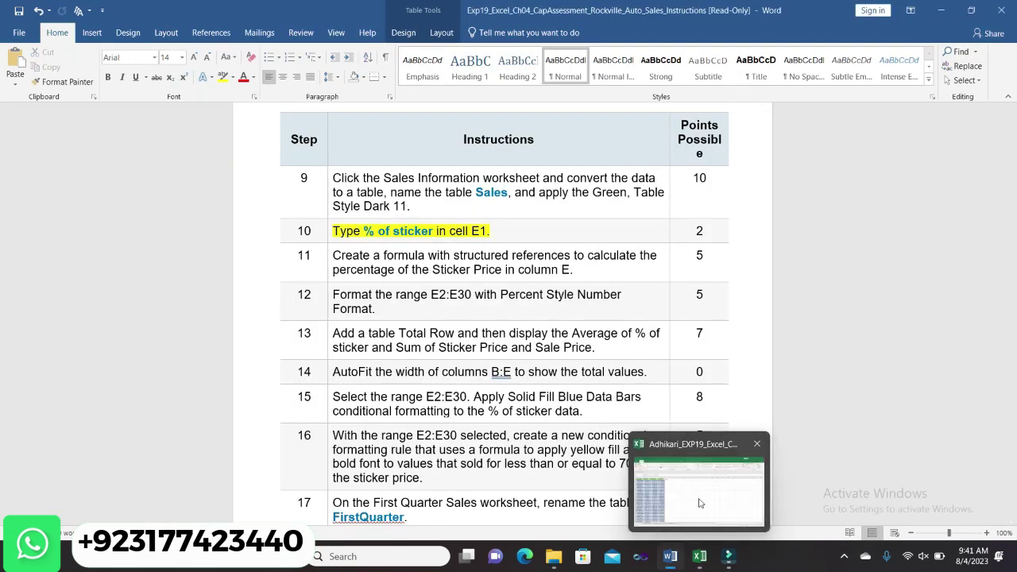
pyautogui.click(698, 498)
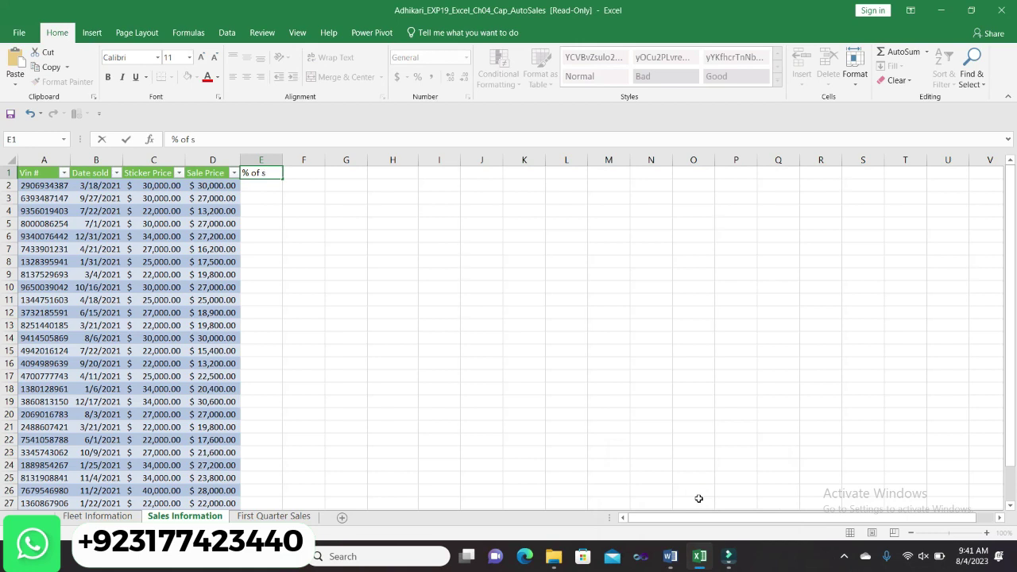
pyautogui.write('ticker')
pyautogui.press('Return')
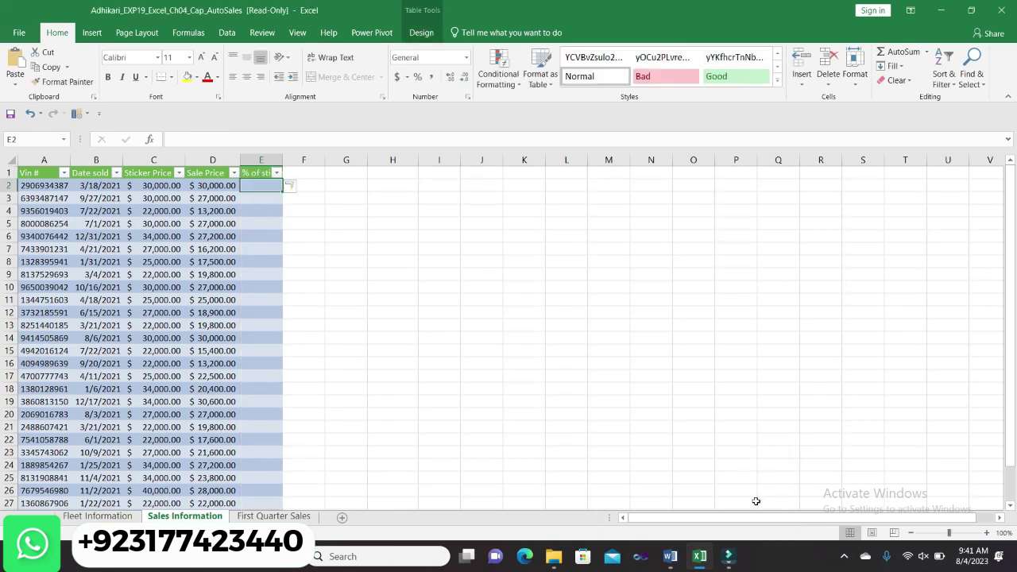
# - Widen column E so the whole % of sticker header fits
pyautogui.click(450, 321)
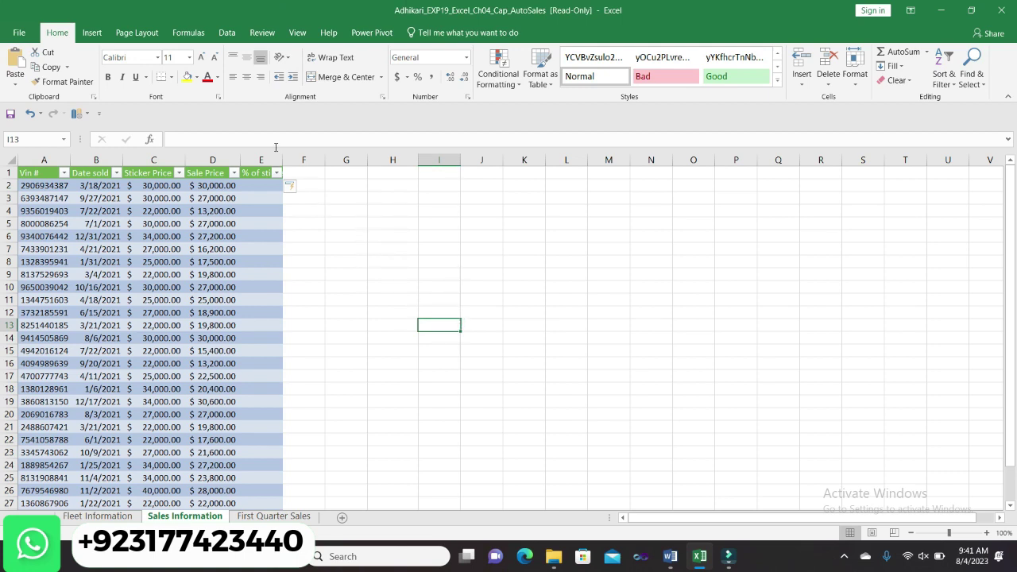
pyautogui.moveTo(282, 156); pyautogui.dragTo(305, 159)
pyautogui.click(375, 235)
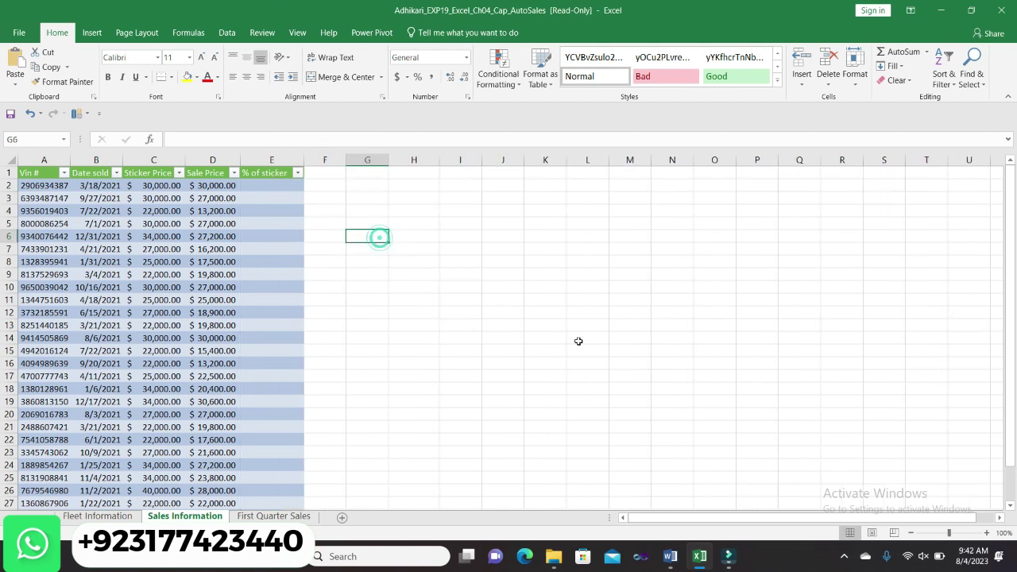
# - Switch to the Word instructions, move the yellow highlight from instruction 10 to instruction 11, and select its wording on percentage of the Sticker Price
pyautogui.moveTo(667, 550)
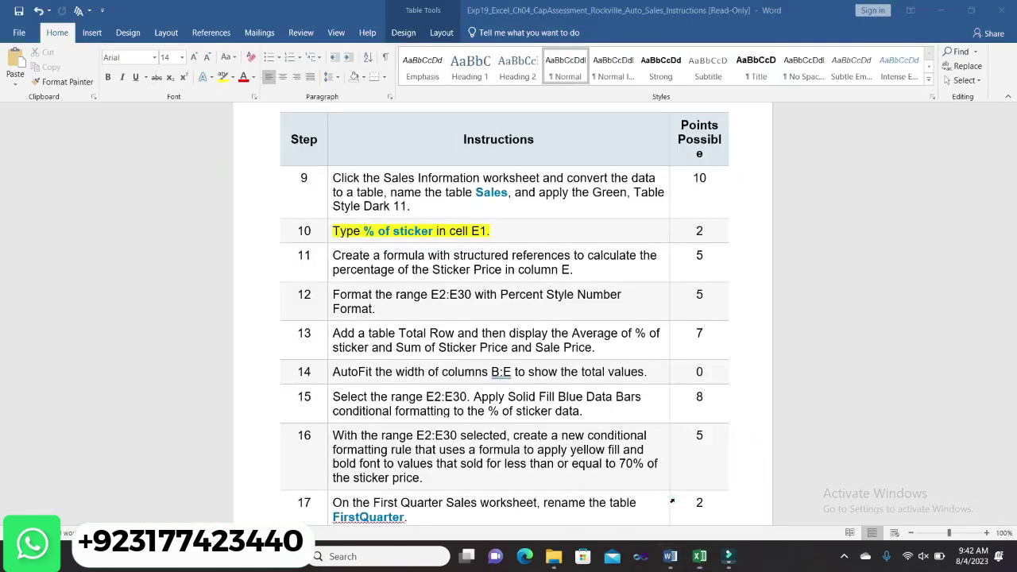
pyautogui.click(671, 497)
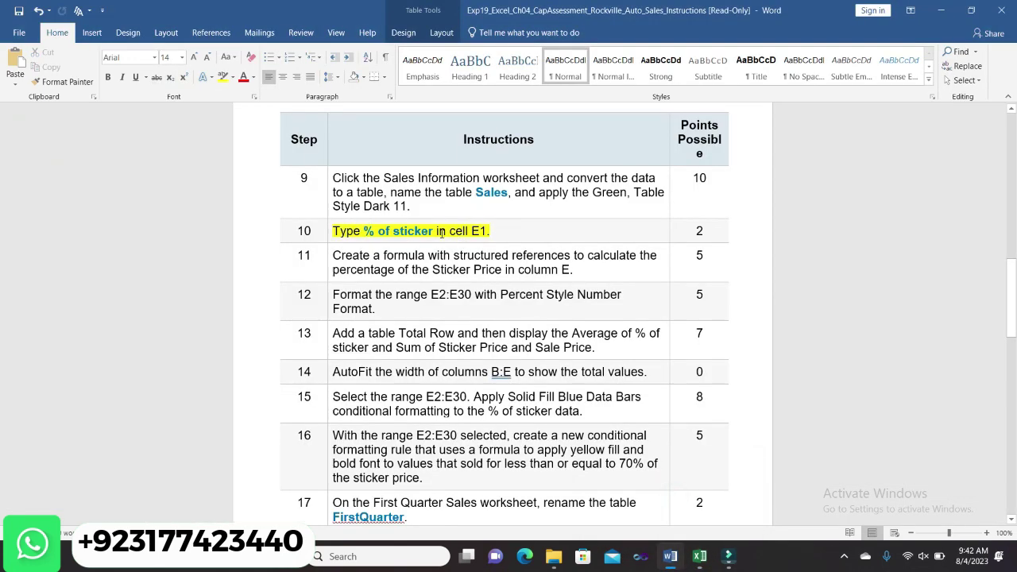
pyautogui.click(328, 231)
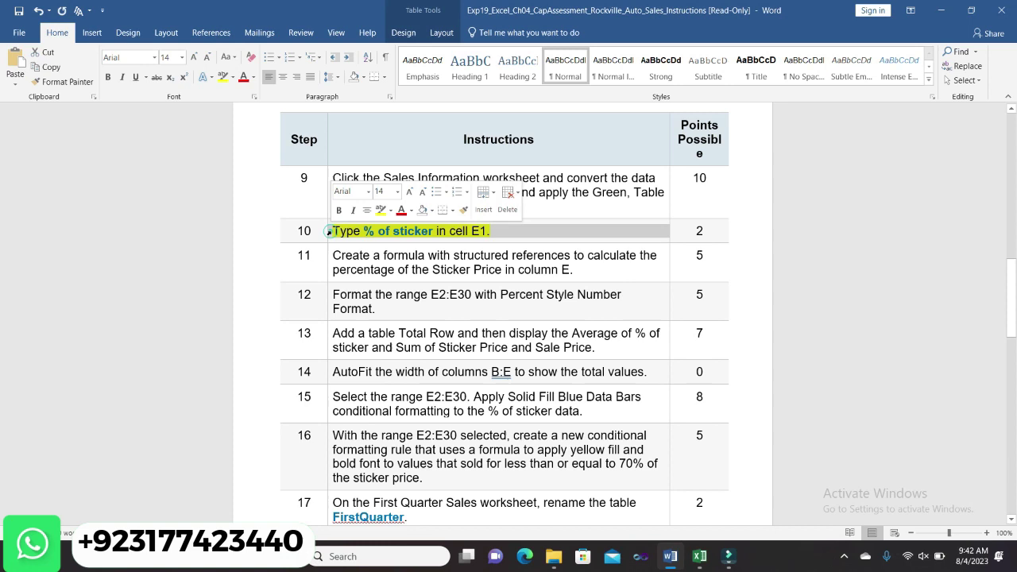
pyautogui.click(379, 210)
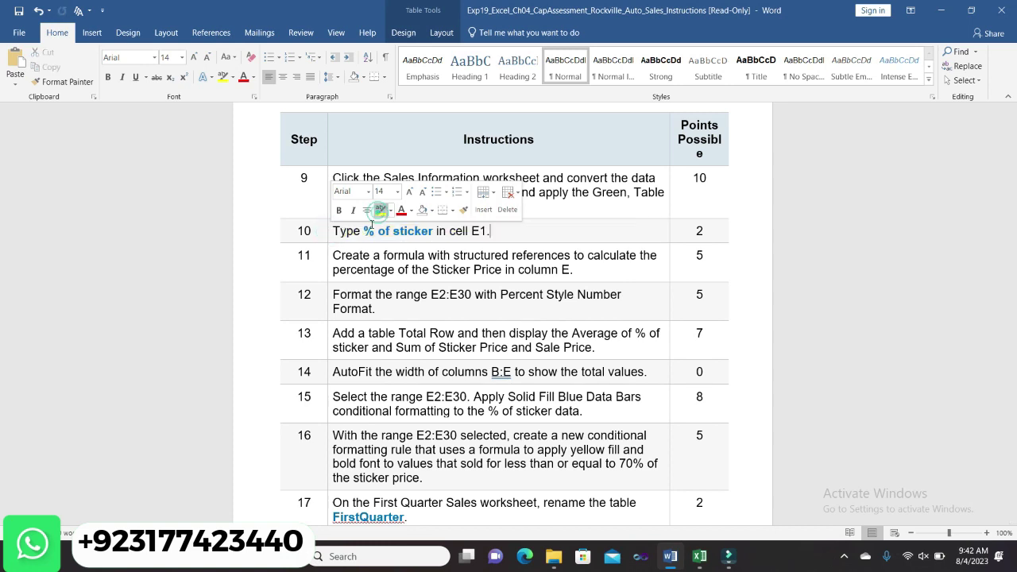
pyautogui.click(328, 255)
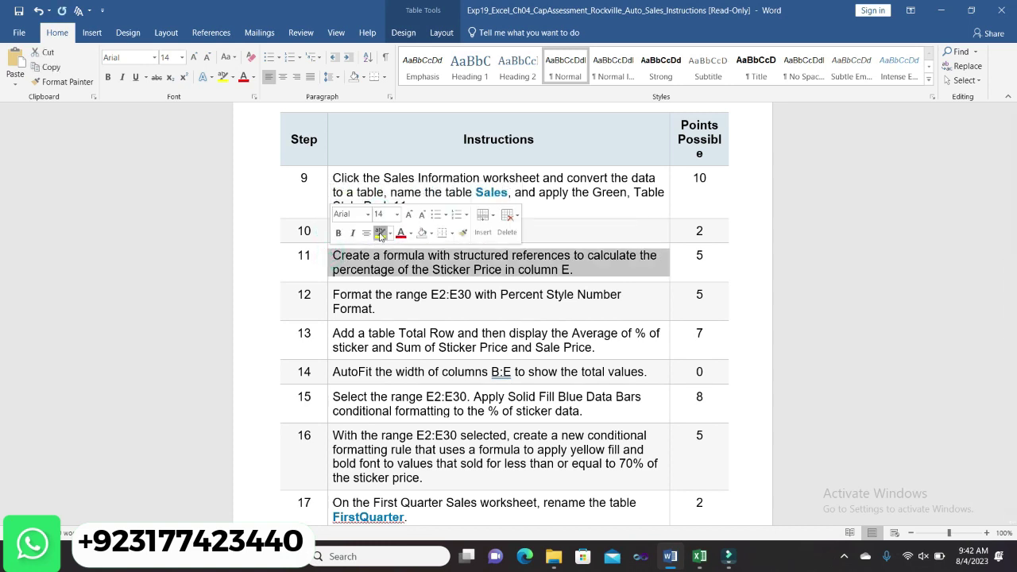
pyautogui.click(380, 232)
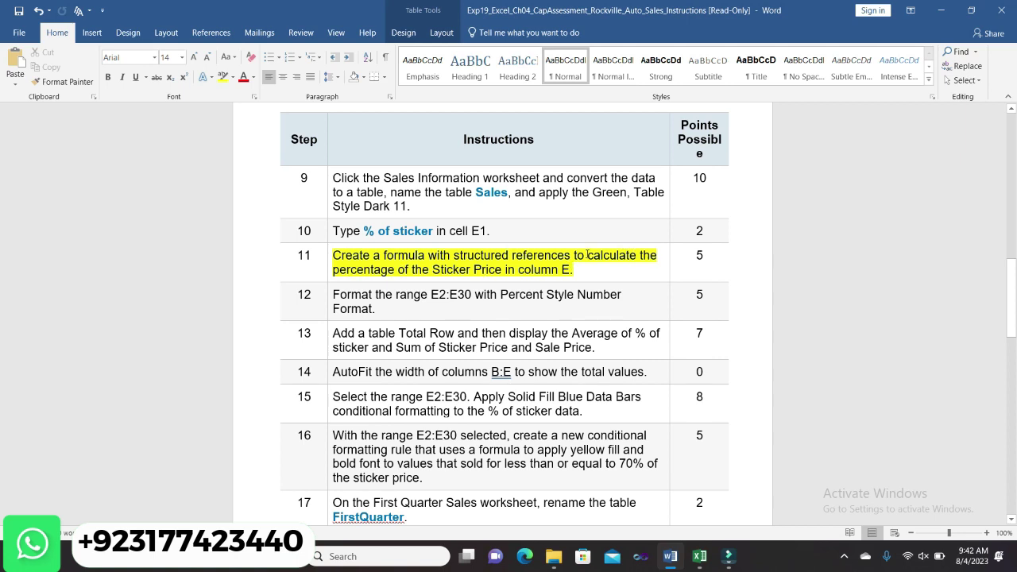
pyautogui.moveTo(333, 255); pyautogui.dragTo(427, 255)
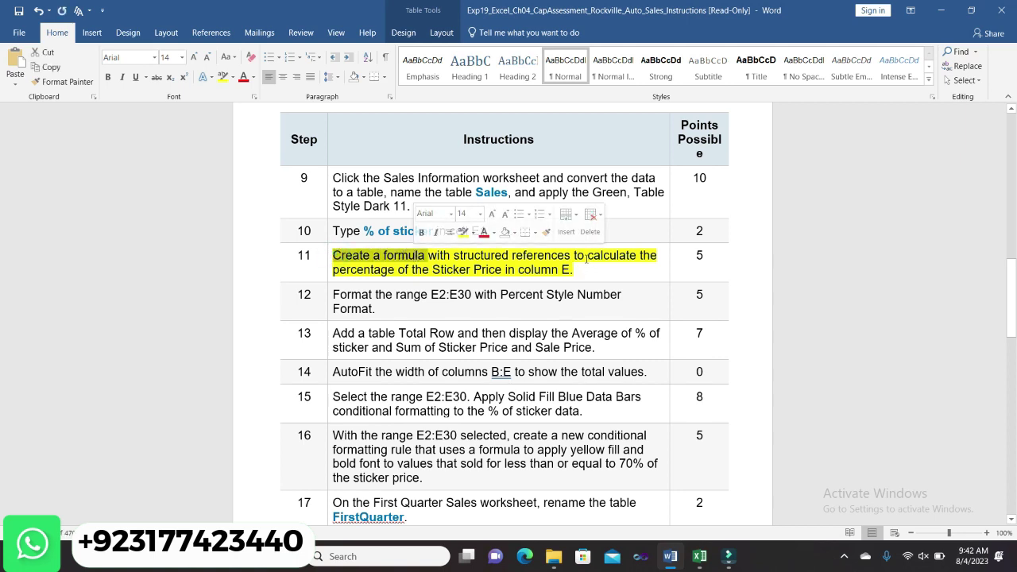
pyautogui.moveTo(573, 256); pyautogui.dragTo(591, 265)
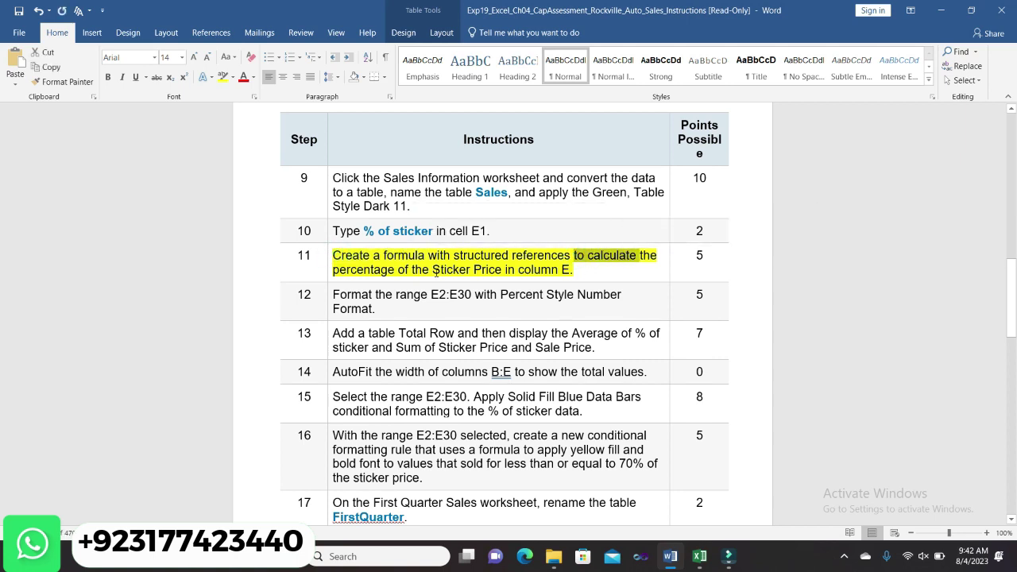
pyautogui.moveTo(333, 270); pyautogui.dragTo(491, 272)
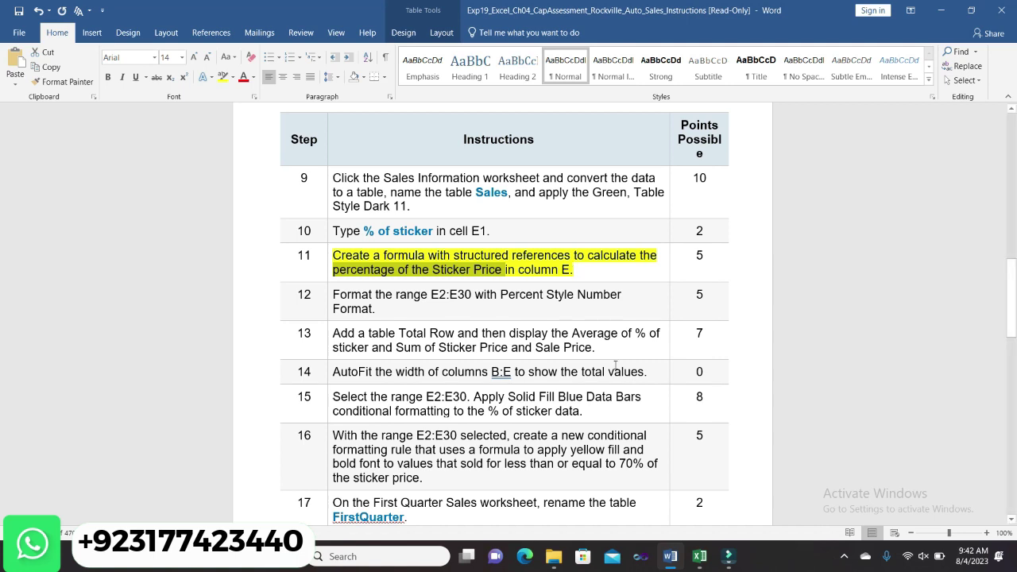
# - Switch to Excel and build the structured-reference formula =[@[Sale Price]]/[@[Sticker Price]] in cell E2
pyautogui.moveTo(713, 556)
pyautogui.click(699, 501)
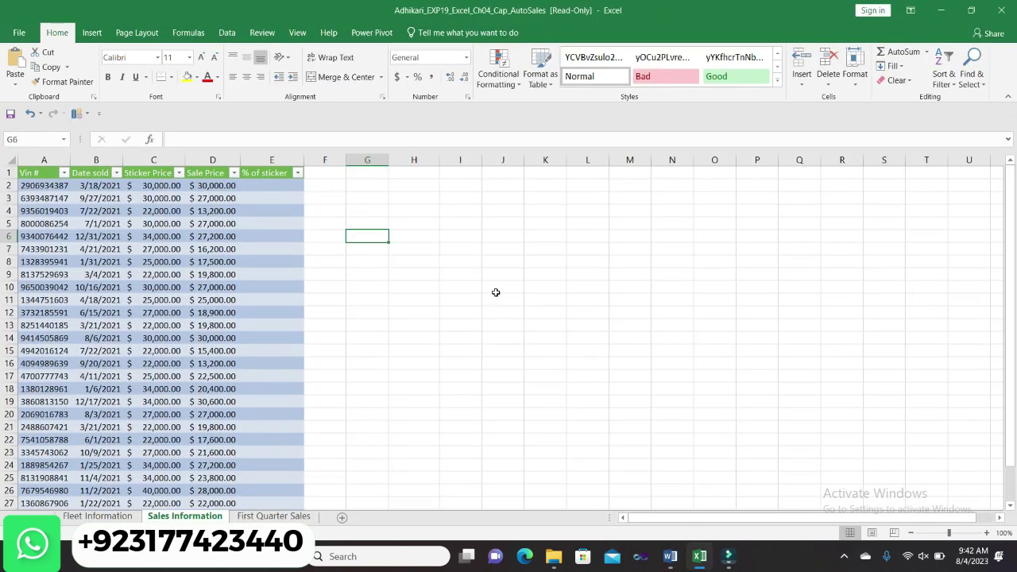
pyautogui.click(296, 188)
pyautogui.write('=')
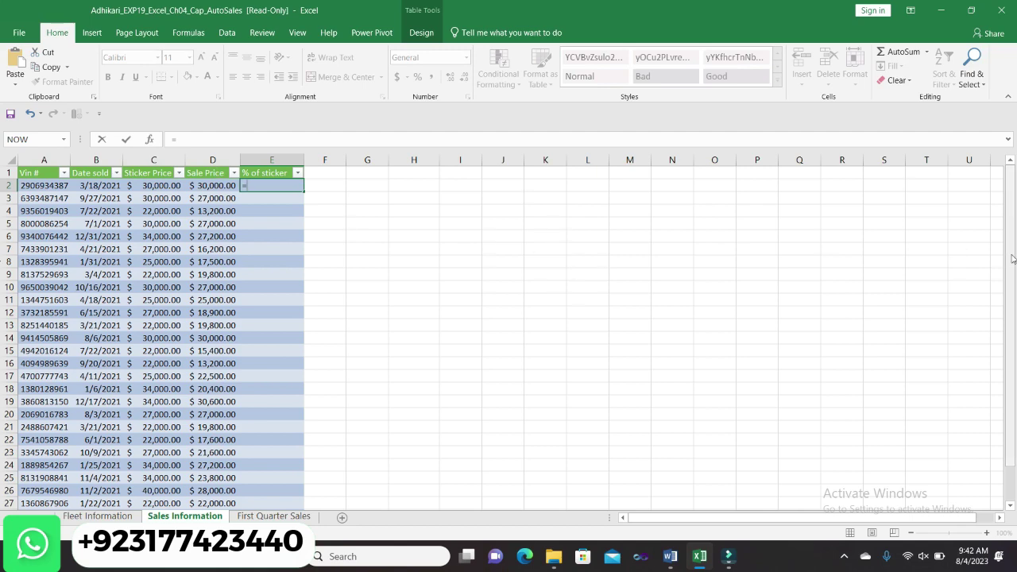
pyautogui.moveTo(1011, 260); pyautogui.dragTo(1014, 343)
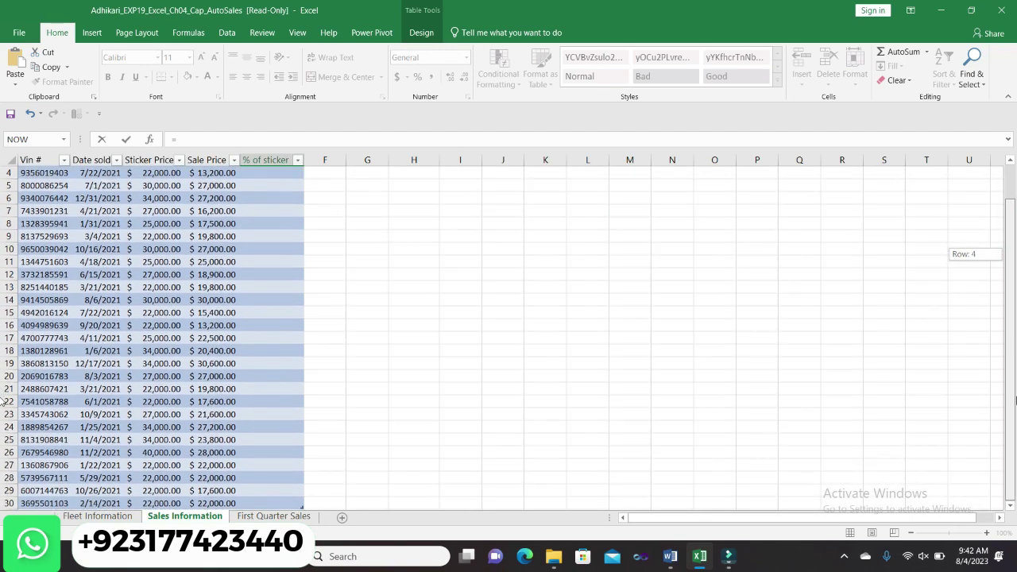
pyautogui.moveTo(1015, 402); pyautogui.dragTo(1008, 343)
pyautogui.moveTo(1003, 285); pyautogui.dragTo(989, 170)
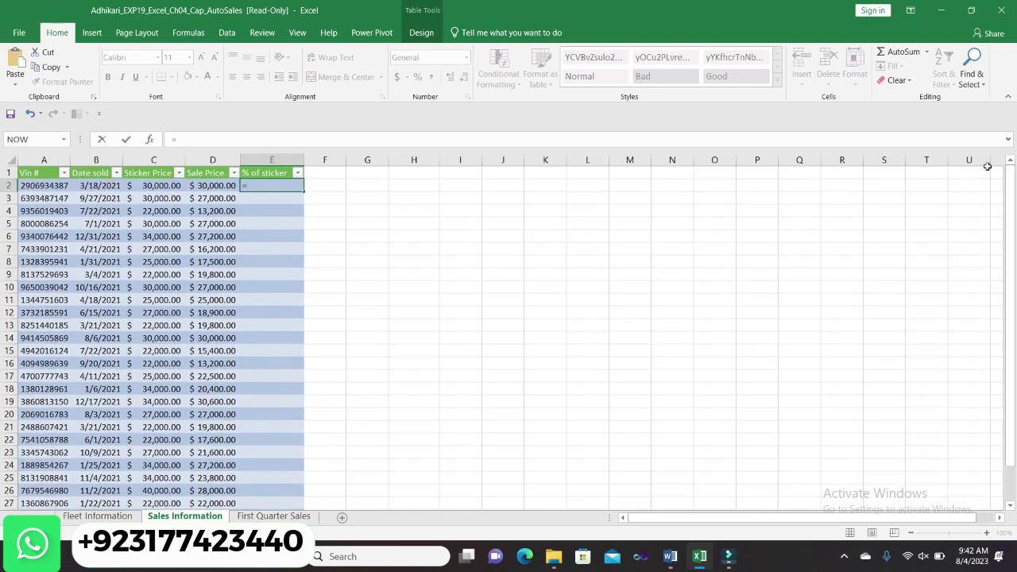
pyautogui.click(213, 185)
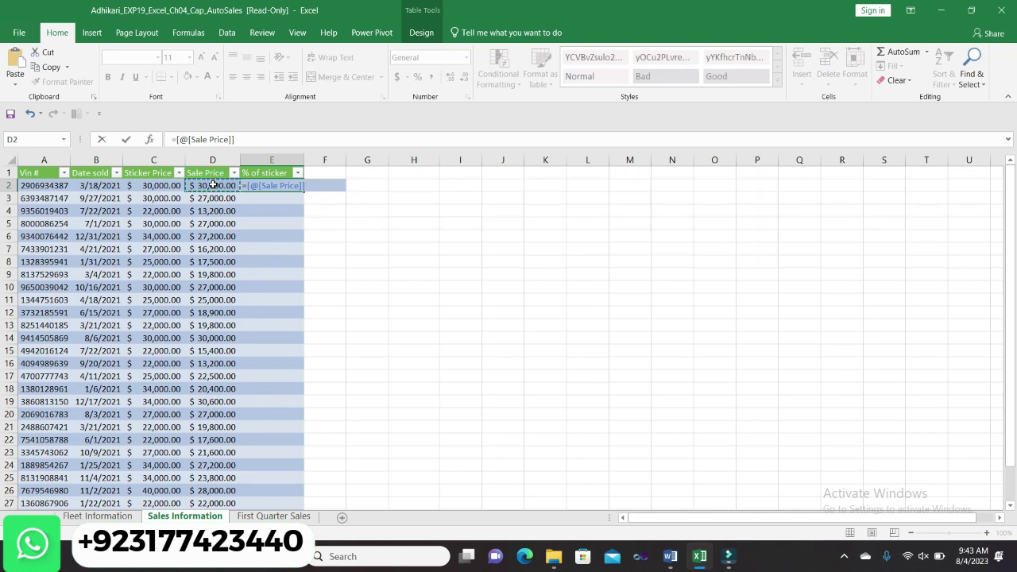
pyautogui.write('/')
pyautogui.moveTo(1005, 237); pyautogui.dragTo(1014, 321)
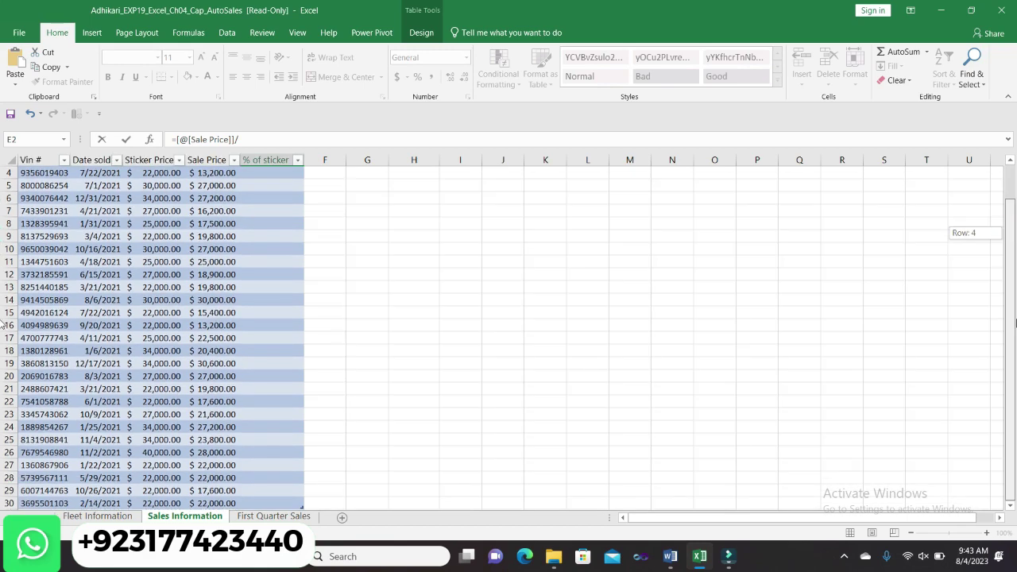
pyautogui.moveTo(1015, 405); pyautogui.dragTo(995, 232)
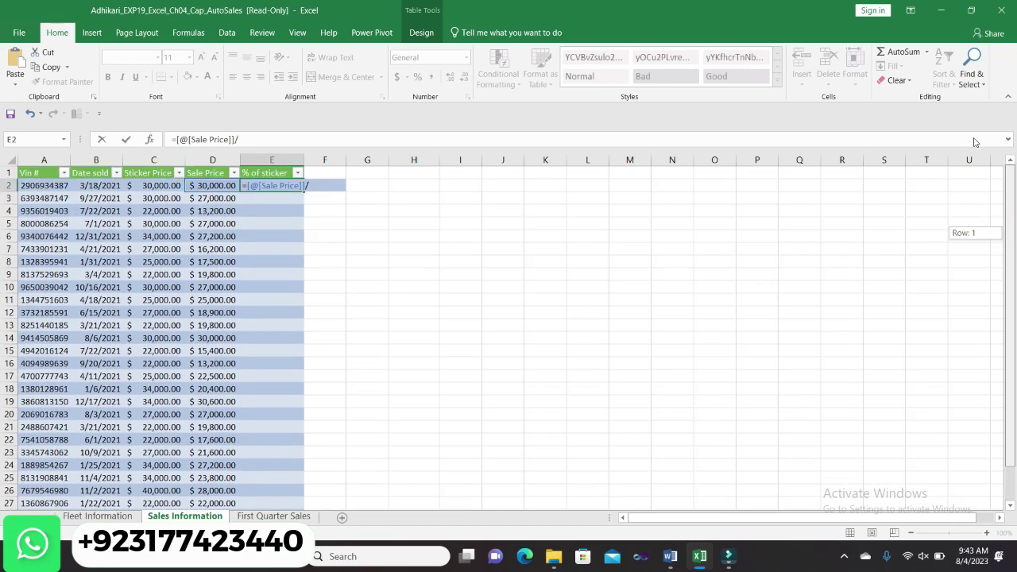
pyautogui.moveTo(975, 141); pyautogui.dragTo(976, 141)
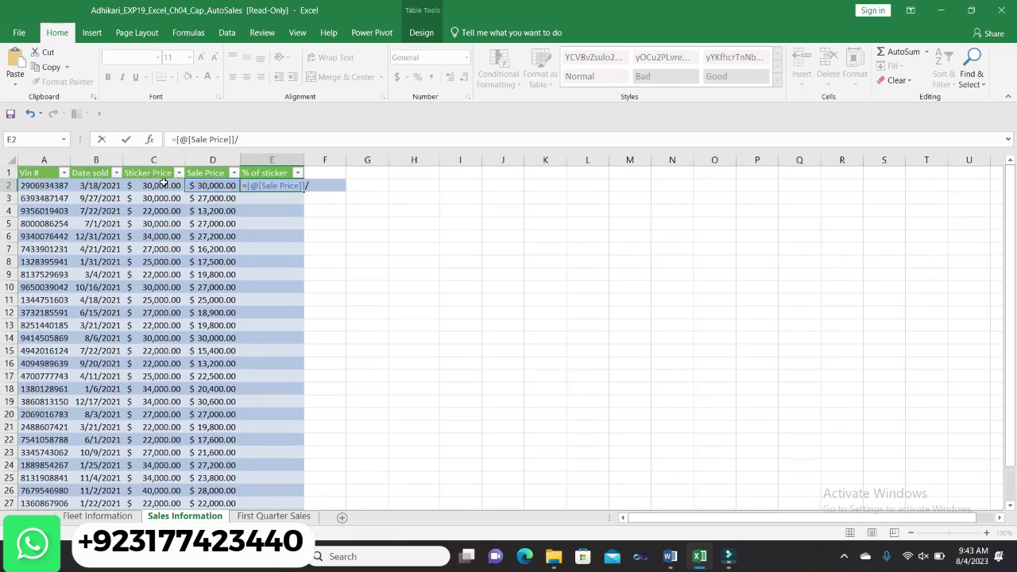
pyautogui.click(163, 183)
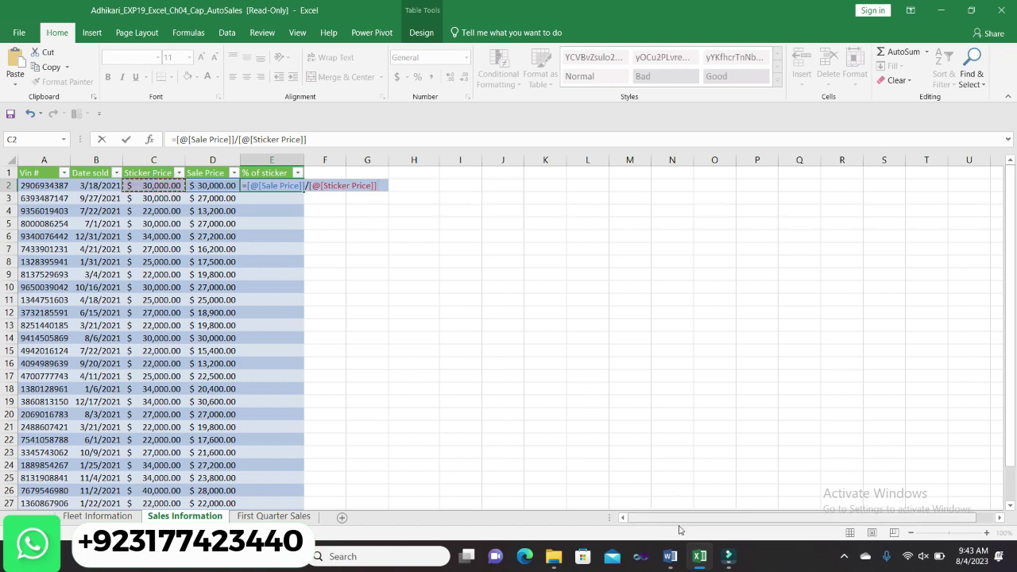
# - Switch to the Word instructions and reread instruction 11, selecting the phrase "percentage of the Sticker Price"
pyautogui.moveTo(669, 556)
pyautogui.click(671, 519)
pyautogui.moveTo(499, 270); pyautogui.dragTo(380, 275)
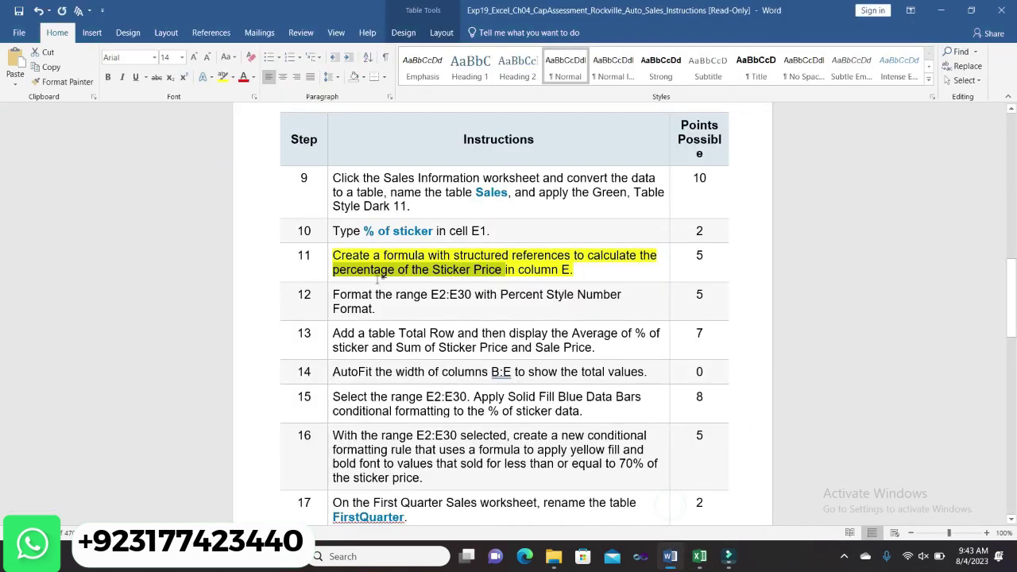
pyautogui.click(340, 258)
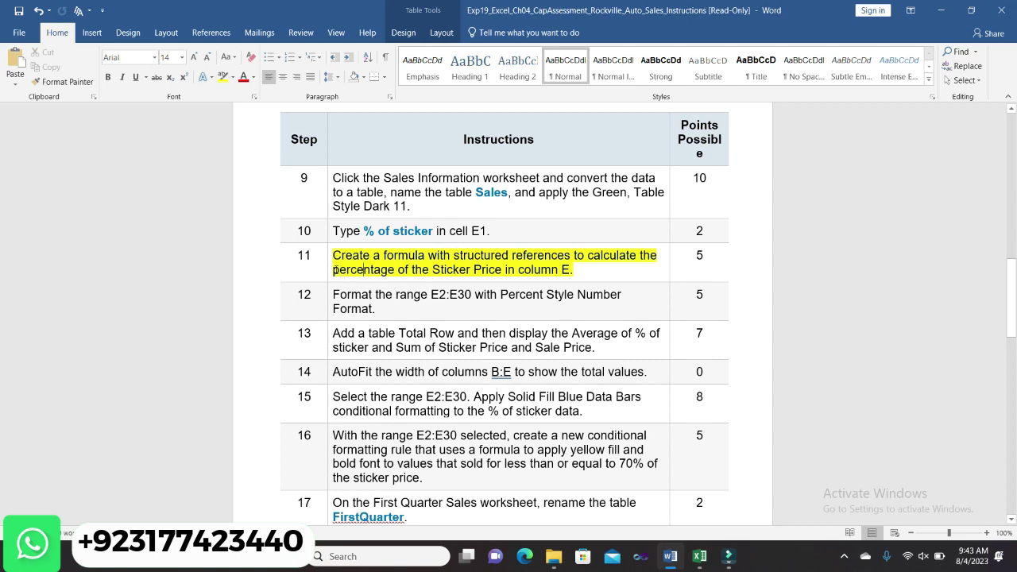
pyautogui.hotkey('ctrl', 'shift', 'Right')
pyautogui.hotkey('ctrl', 'shift', 'Right')
pyautogui.hotkey('ctrl', 'shift', 'Right')
pyautogui.hotkey('ctrl', 'shift', 'Right')
pyautogui.hotkey('ctrl', 'shift', 'Right')
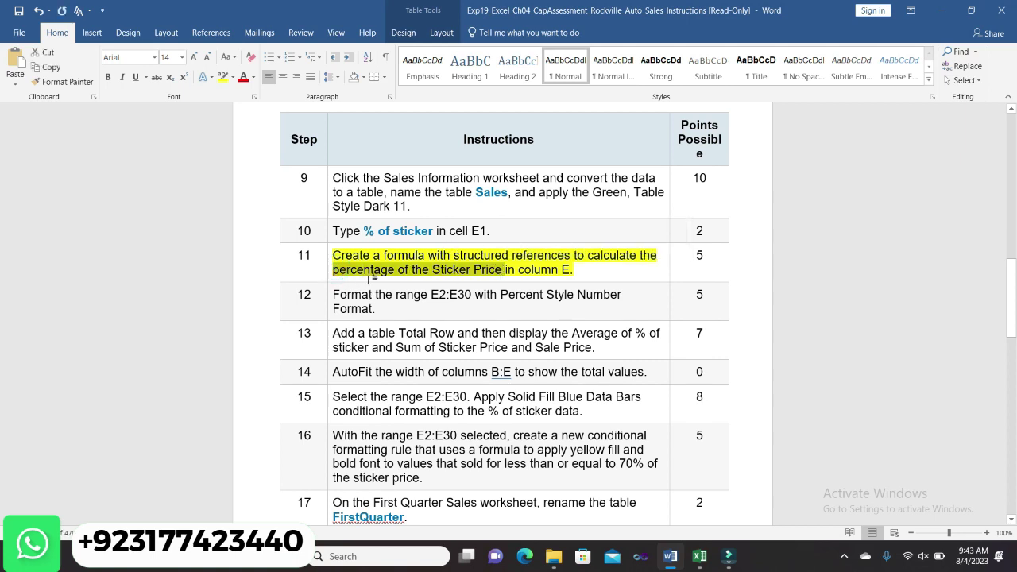
# - Return to Excel, commit the pending formula in E2, and look over the calculated % of sticker column
pyautogui.moveTo(699, 556)
pyautogui.click(692, 507)
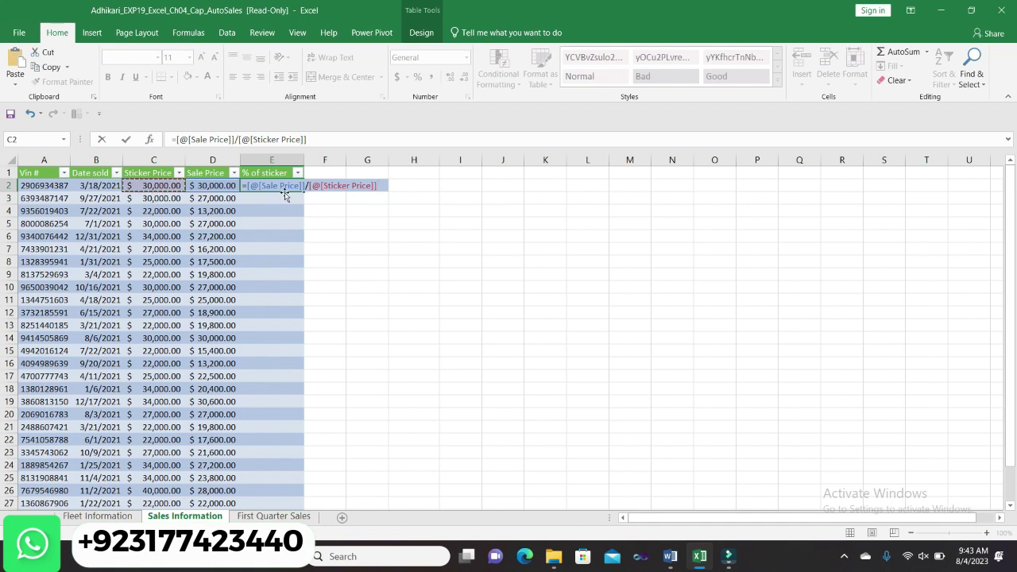
pyautogui.press('Return')
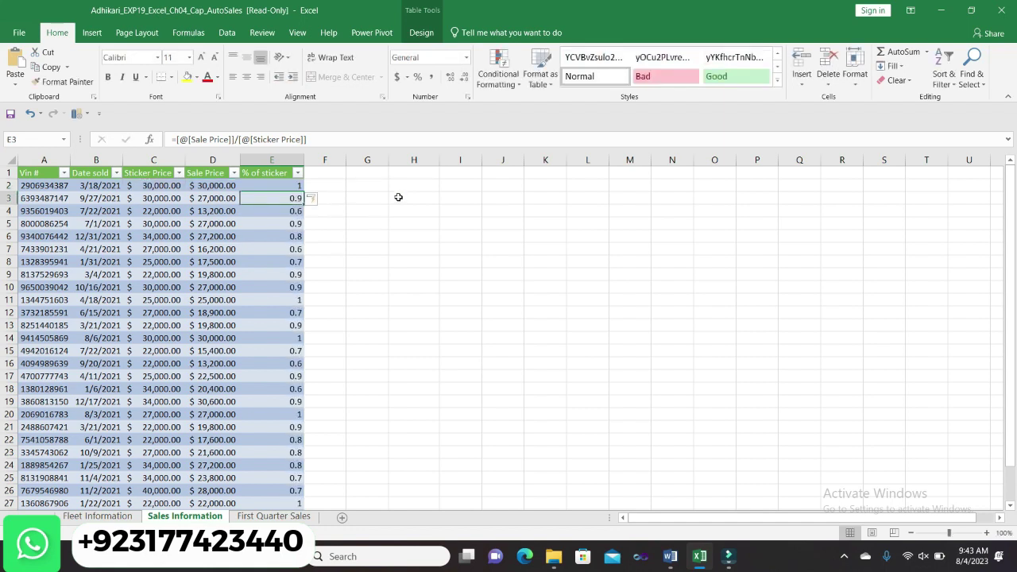
pyautogui.click(357, 220)
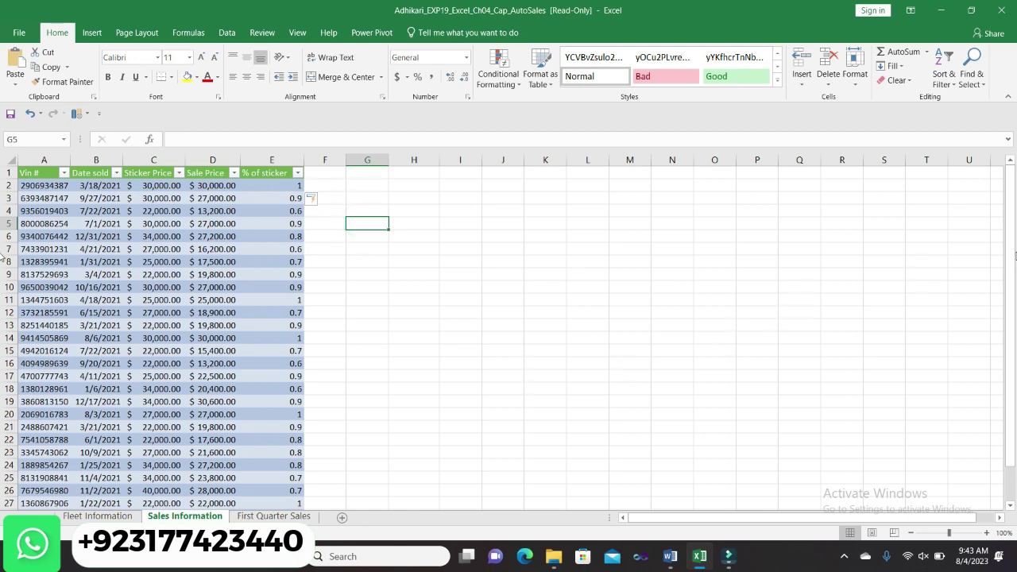
pyautogui.moveTo(1014, 256); pyautogui.dragTo(1014, 168)
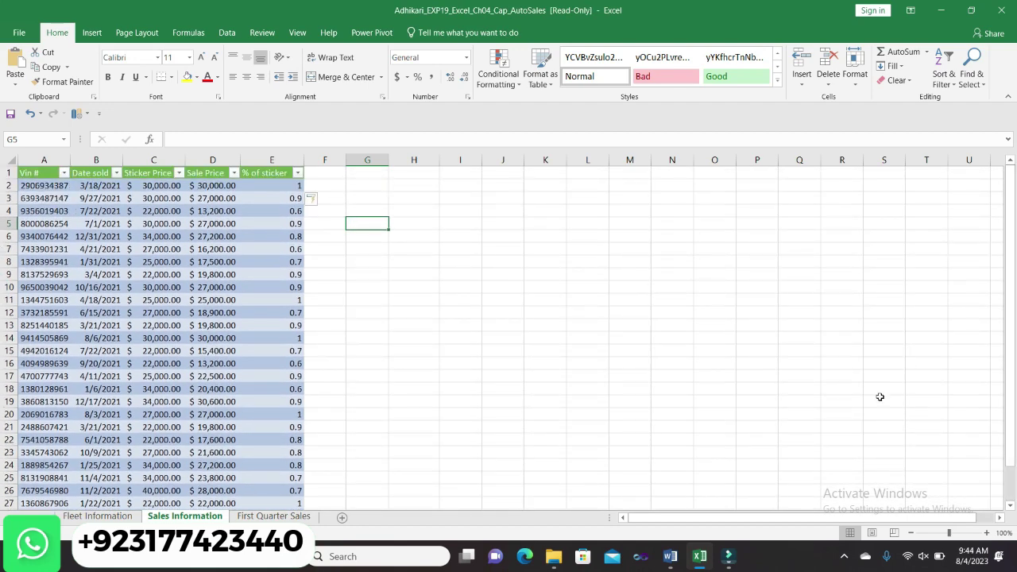
# - Switch to the Word instructions and move the yellow highlight from instruction 11 to instruction 12
pyautogui.click(672, 558)
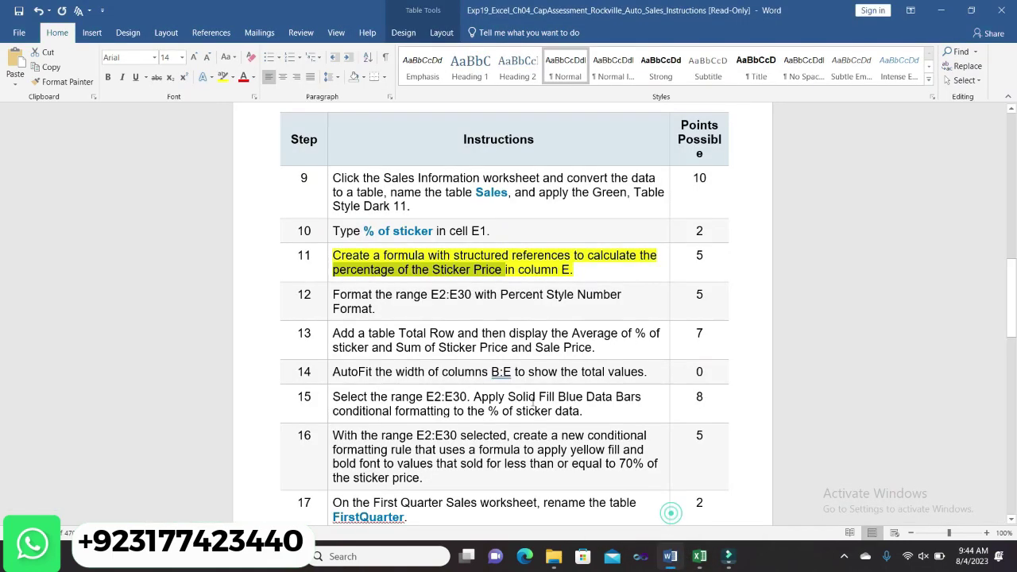
pyautogui.click(595, 267)
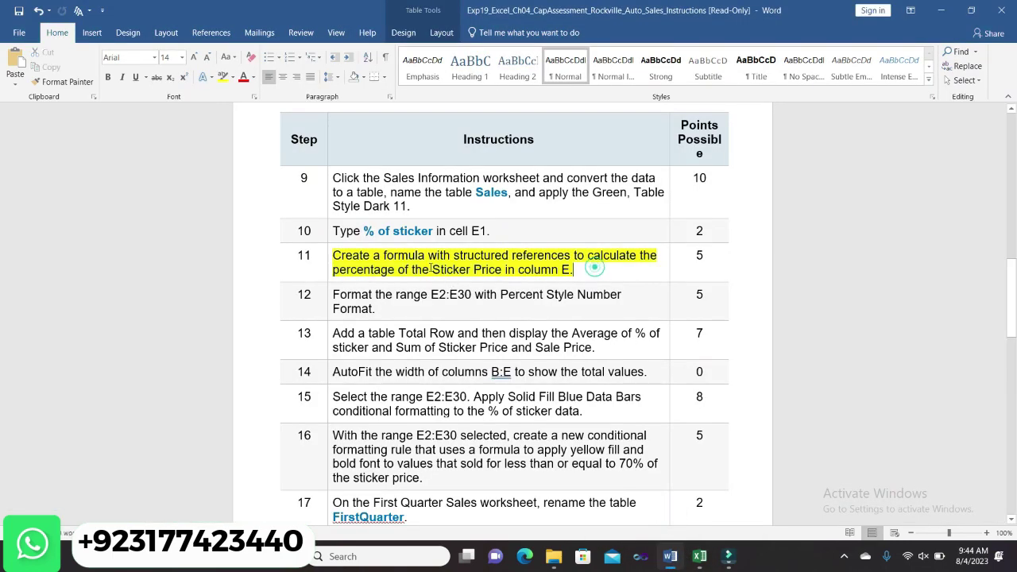
pyautogui.click(328, 256)
pyautogui.hotkey('ctrl', 'e')
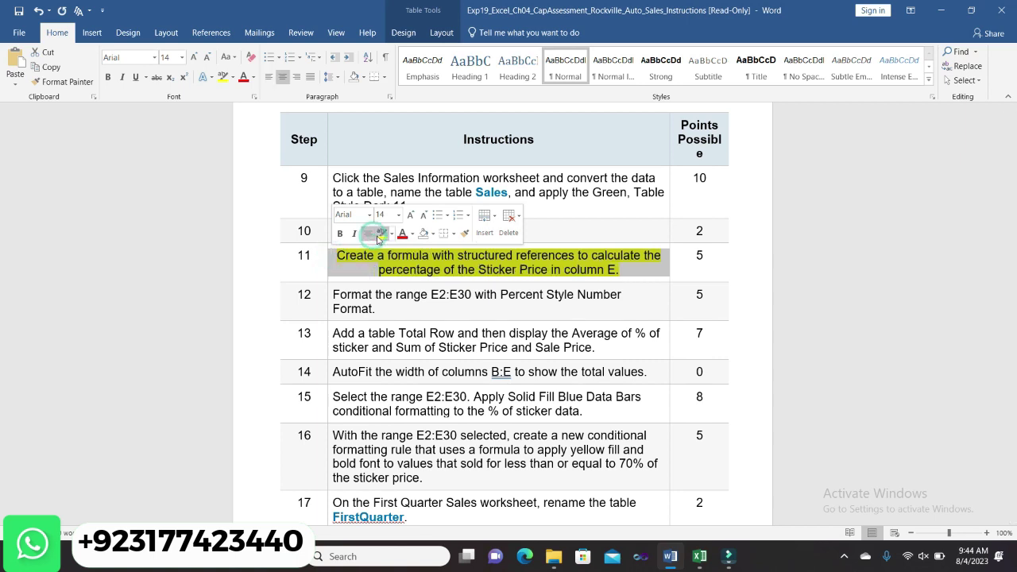
pyautogui.hotkey('ctrl', 'z')
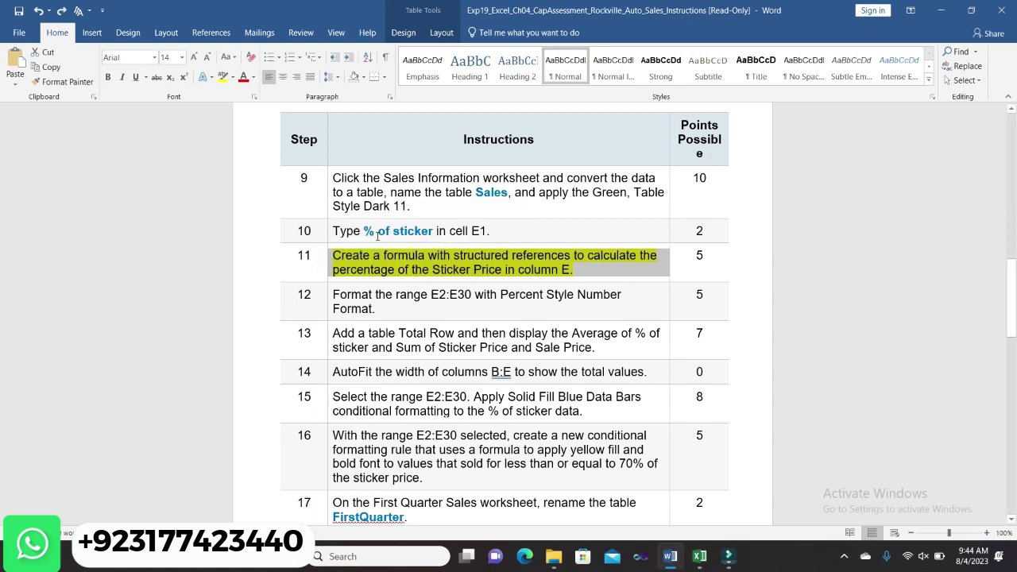
pyautogui.click(329, 255)
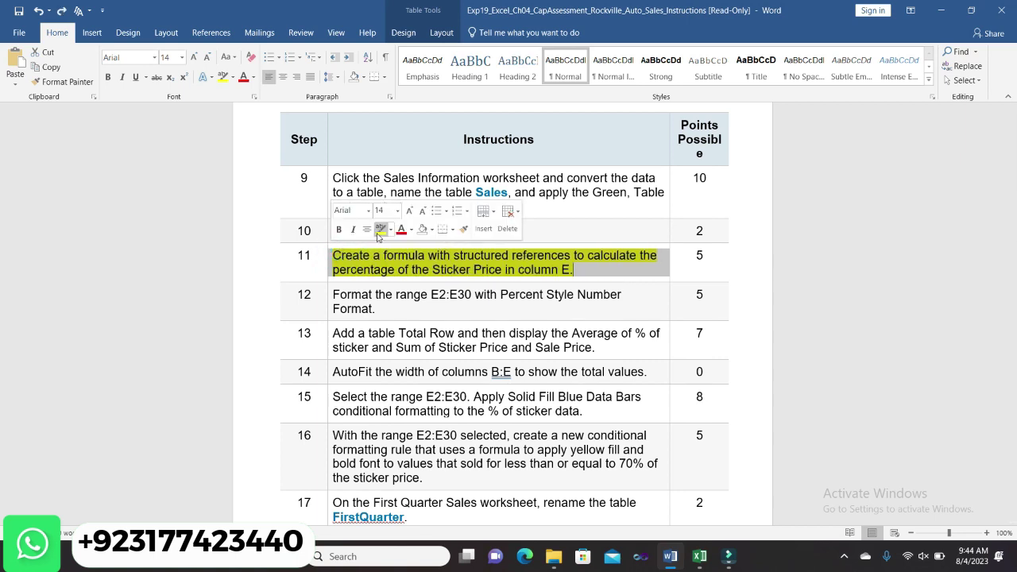
pyautogui.click(378, 236)
pyautogui.click(329, 297)
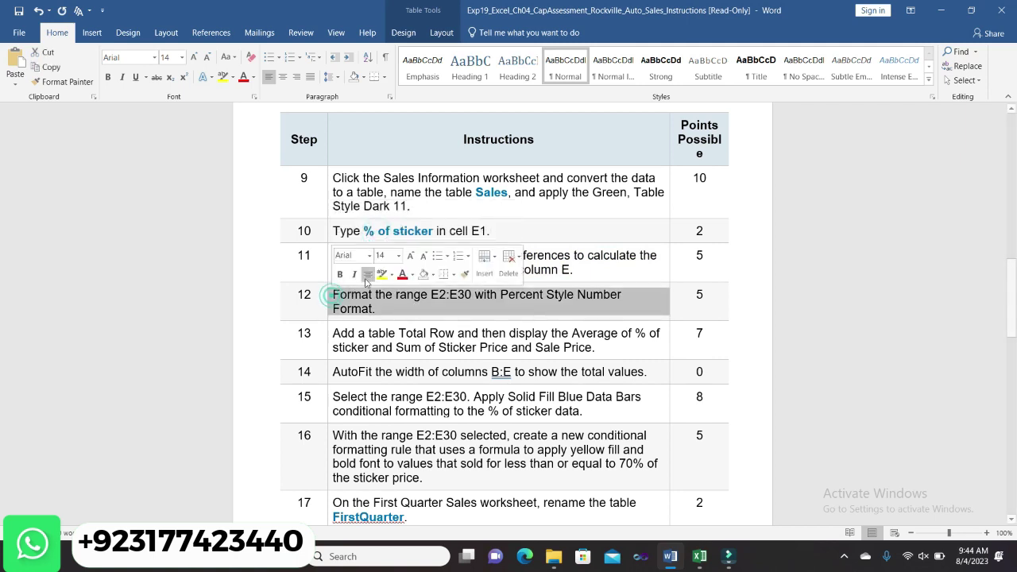
pyautogui.click(378, 275)
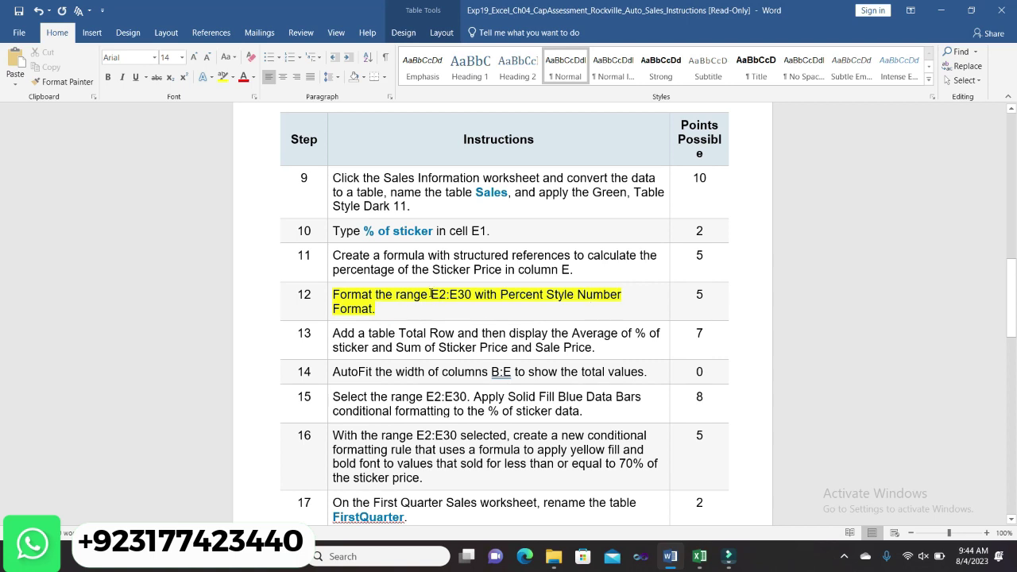
# - Copy the range reference E2:E30 from instruction 12 and use it to select that range on Excel's Sales Information sheet
pyautogui.moveTo(431, 294); pyautogui.dragTo(467, 295)
pyautogui.hotkey('ctrl', 'c')
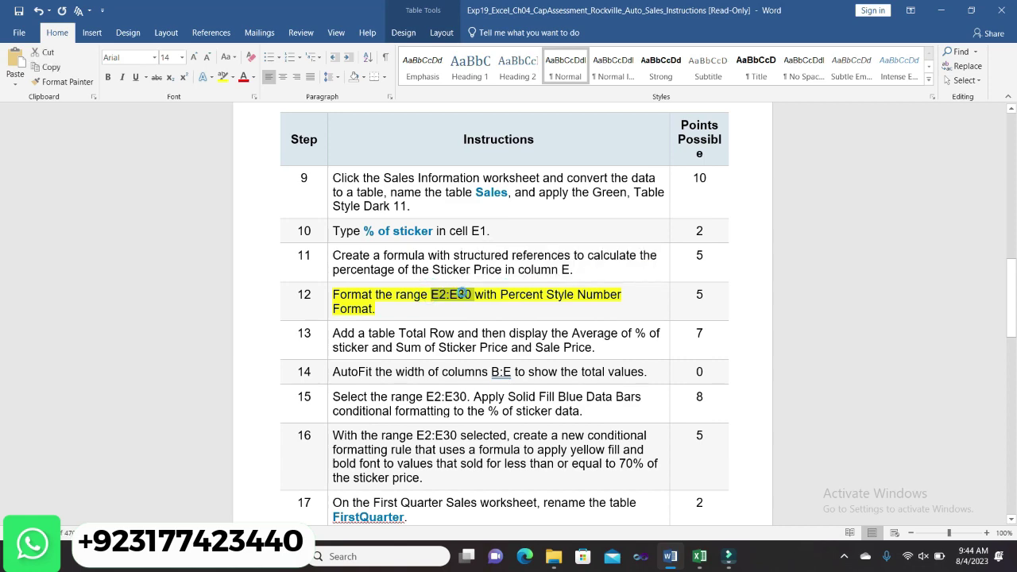
pyautogui.click(699, 556)
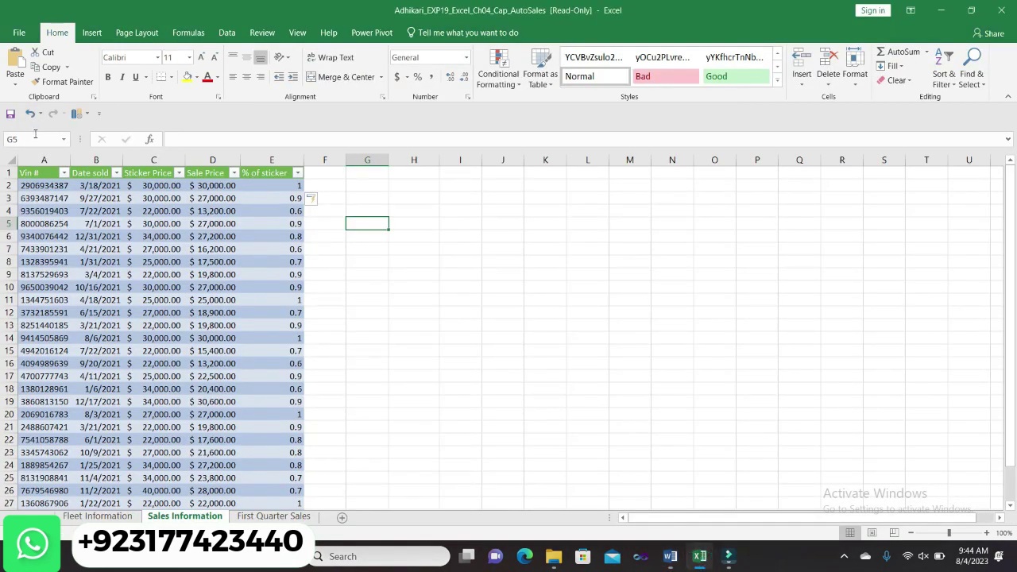
pyautogui.click(35, 139)
pyautogui.hotkey('ctrl', 'v')
pyautogui.press('Return')
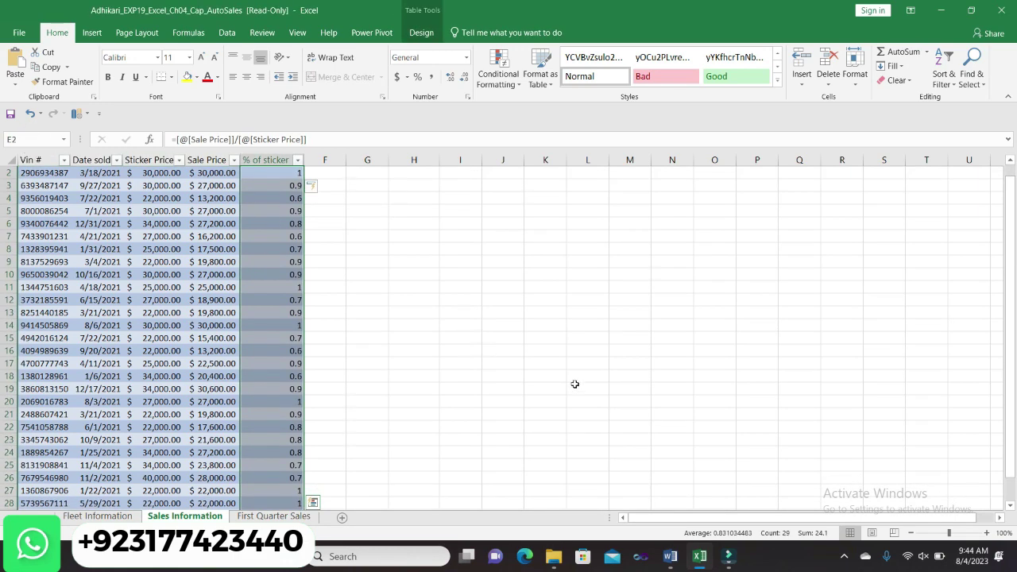
# - Switch to the Word instructions and select the wording "Percent Style Number Format" in instruction 12
pyautogui.moveTo(669, 556)
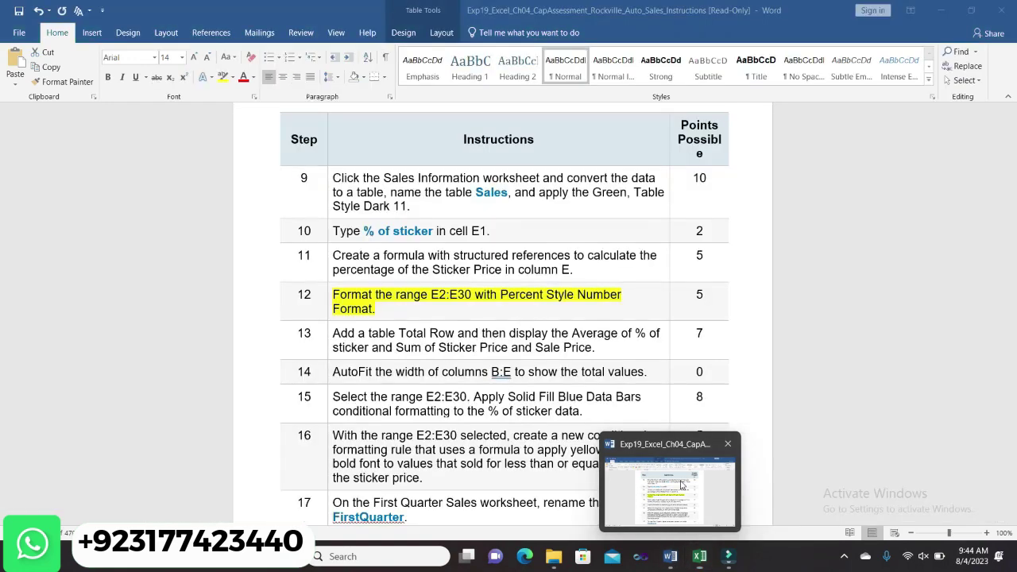
pyautogui.click(681, 485)
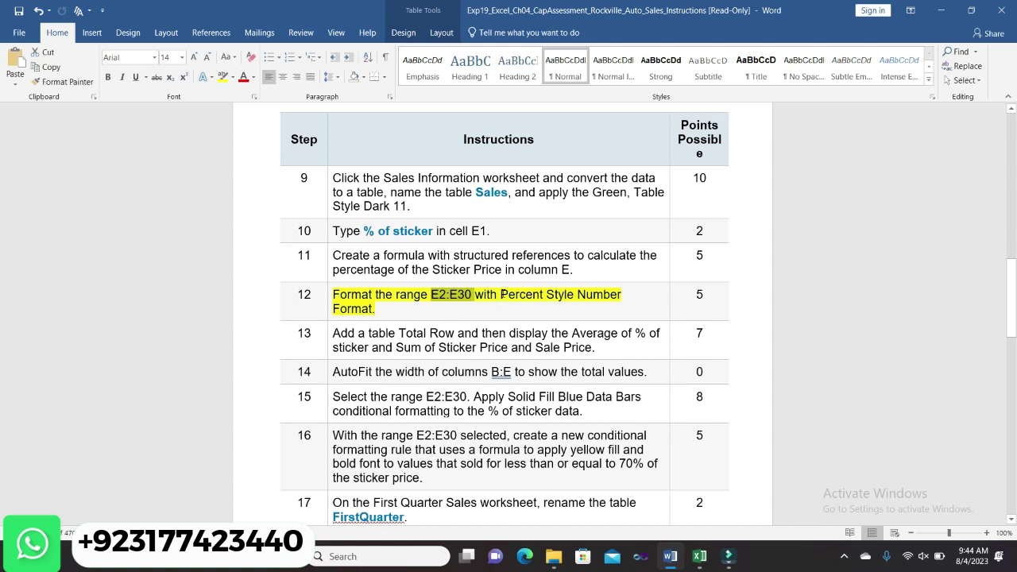
pyautogui.moveTo(500, 295); pyautogui.dragTo(386, 313)
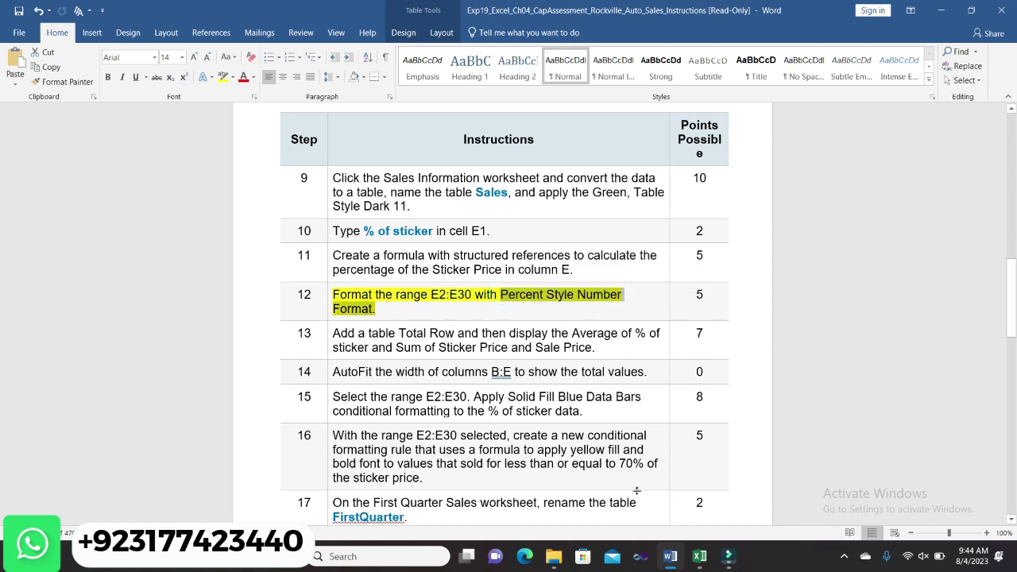
# - Return to Excel, apply the Percentage number format to E2:E30, and deselect the range
pyautogui.moveTo(699, 556)
pyautogui.click(688, 497)
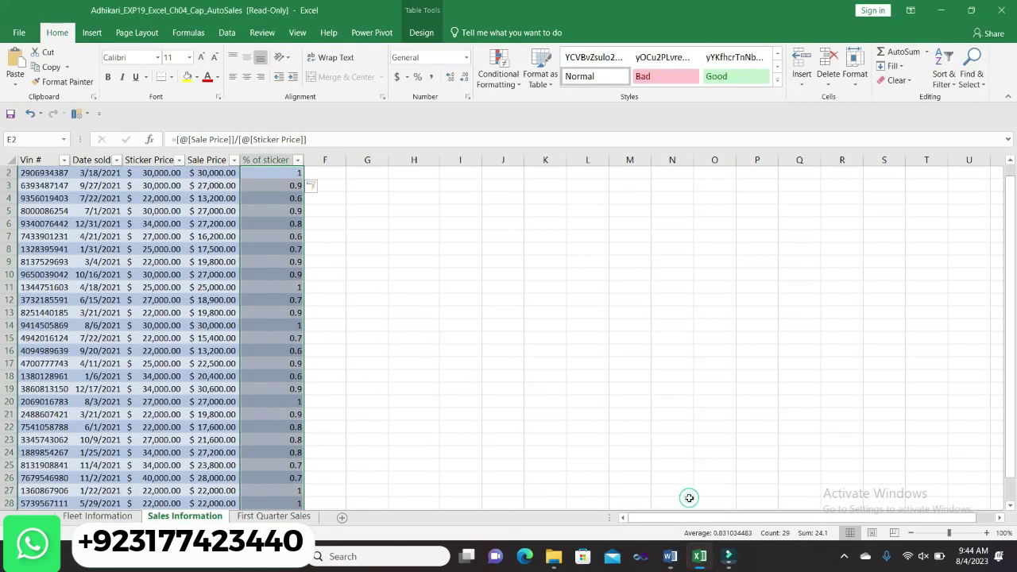
pyautogui.click(467, 59)
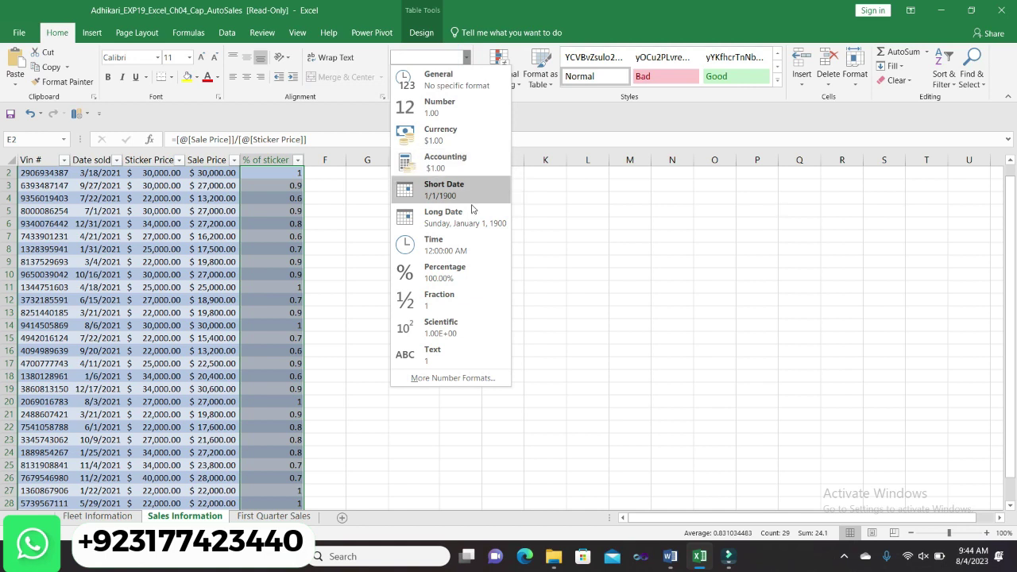
pyautogui.click(469, 276)
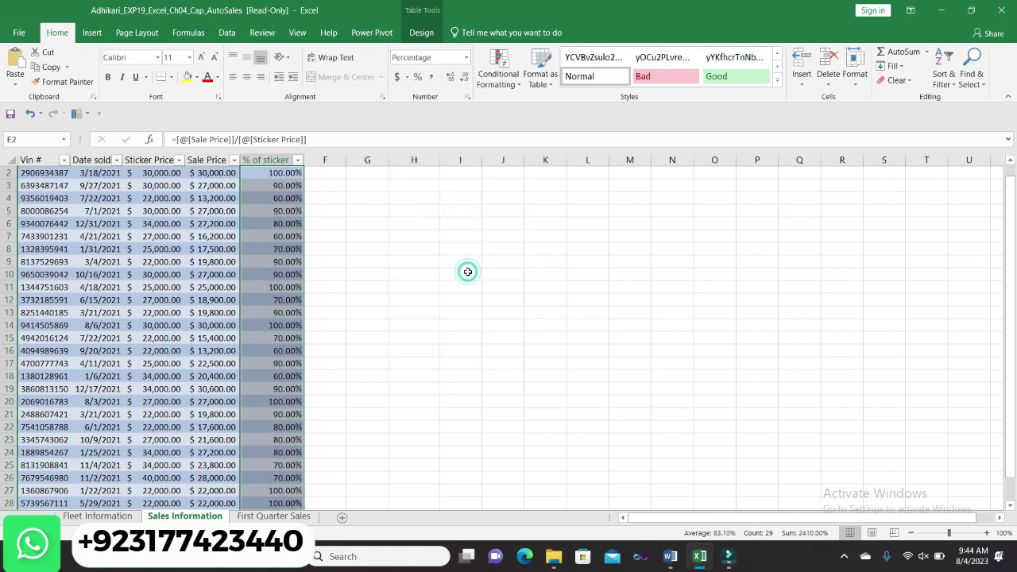
pyautogui.click(548, 376)
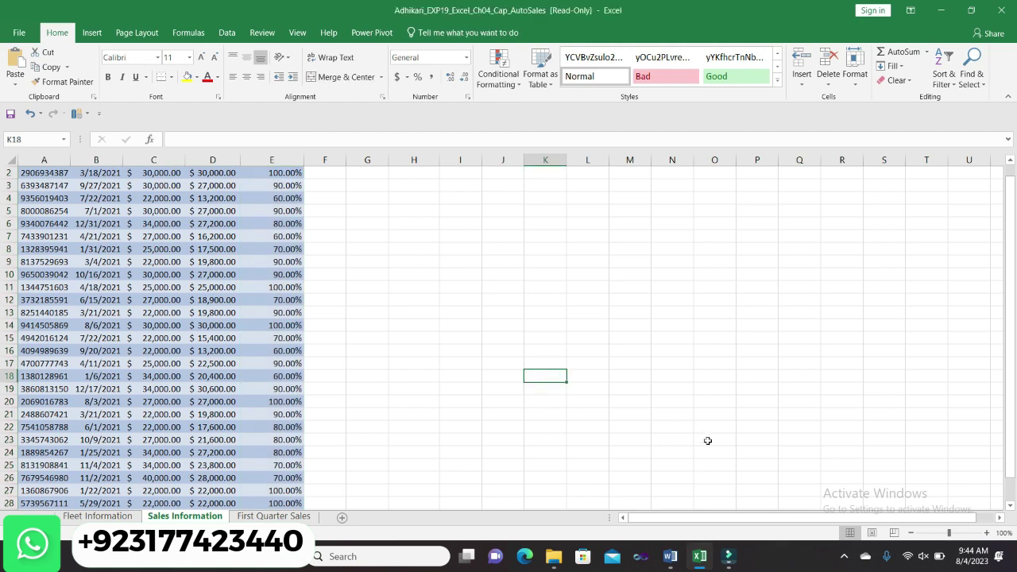
pyautogui.moveTo(1011, 394); pyautogui.dragTo(976, 232)
# - Switch to the Word instructions, move the yellow highlight from instruction 12 to 13, and select its wording "Add a table Total Row"
pyautogui.moveTo(664, 558)
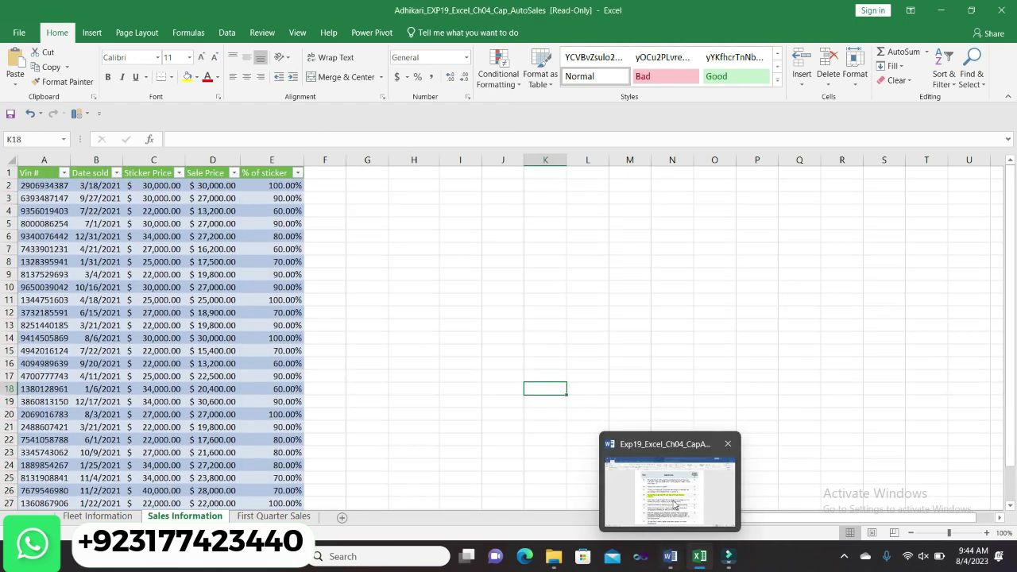
pyautogui.click(672, 476)
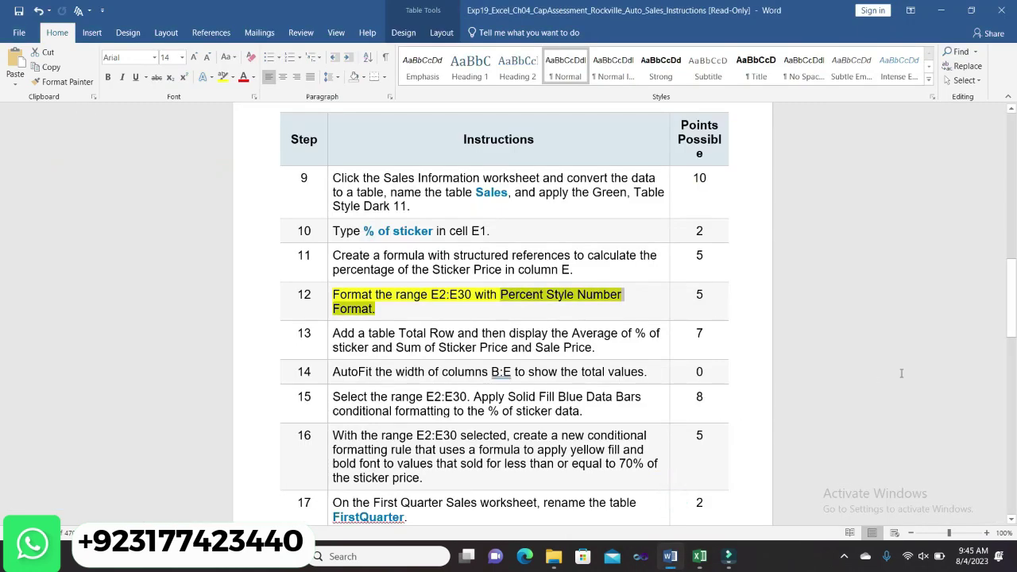
pyautogui.click(437, 310)
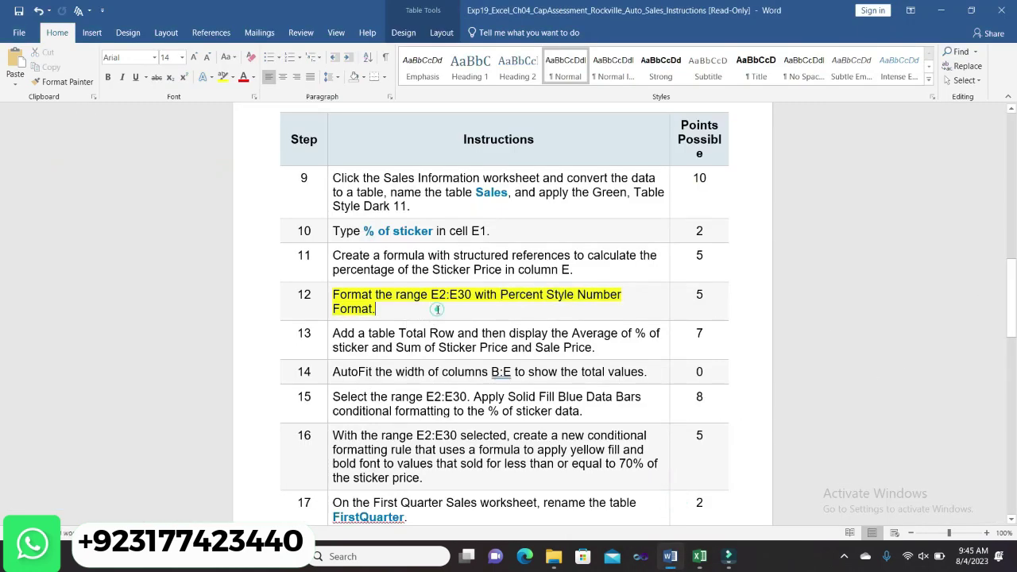
pyautogui.click(330, 296)
pyautogui.click(378, 276)
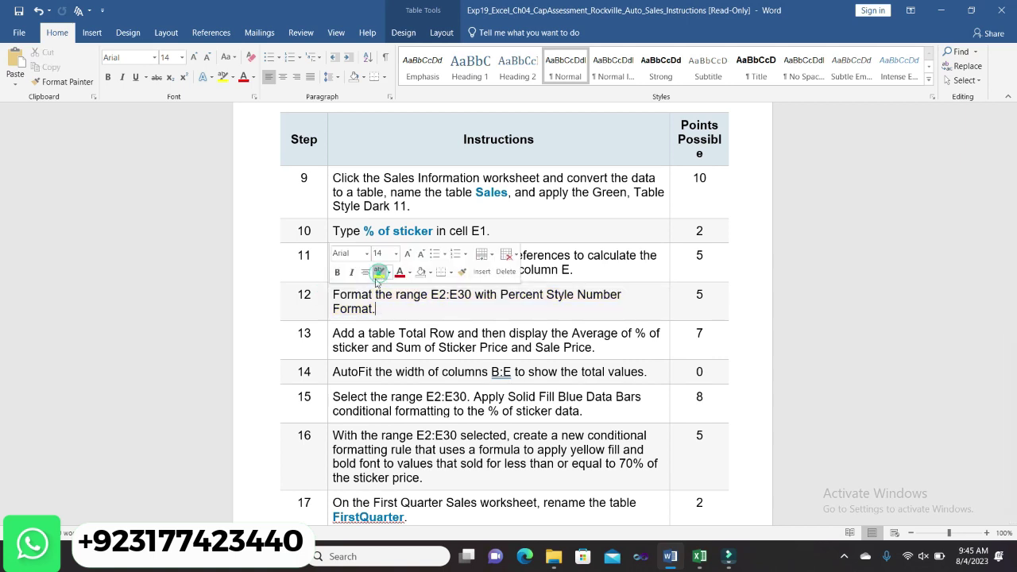
pyautogui.click(330, 335)
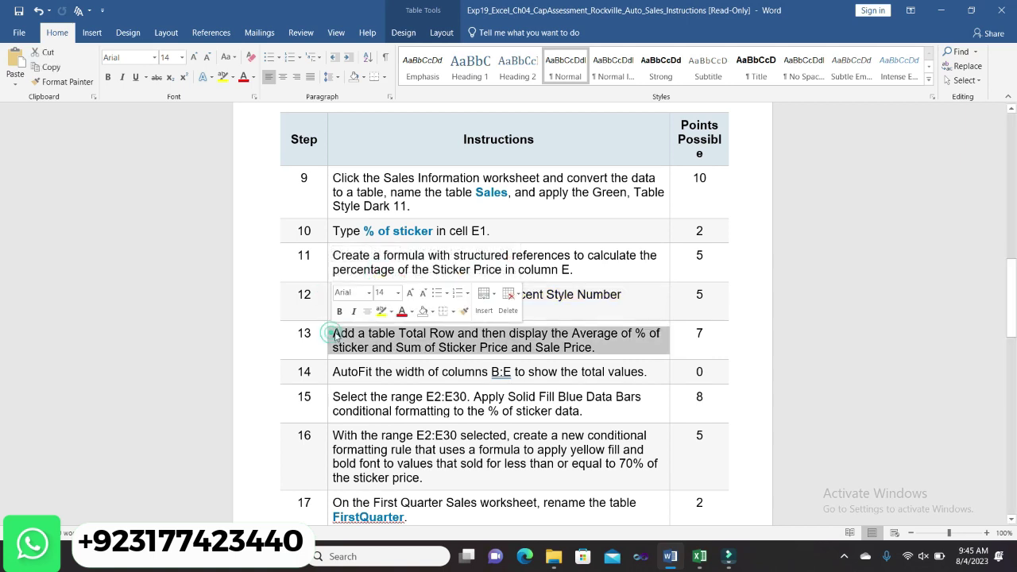
pyautogui.click(381, 311)
pyautogui.click(616, 354)
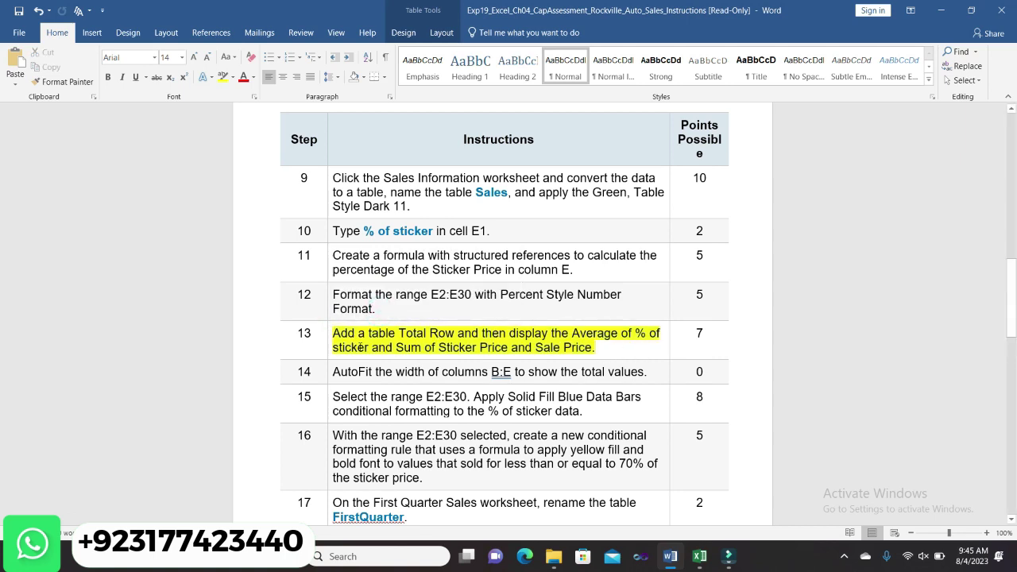
pyautogui.moveTo(334, 335); pyautogui.dragTo(456, 334)
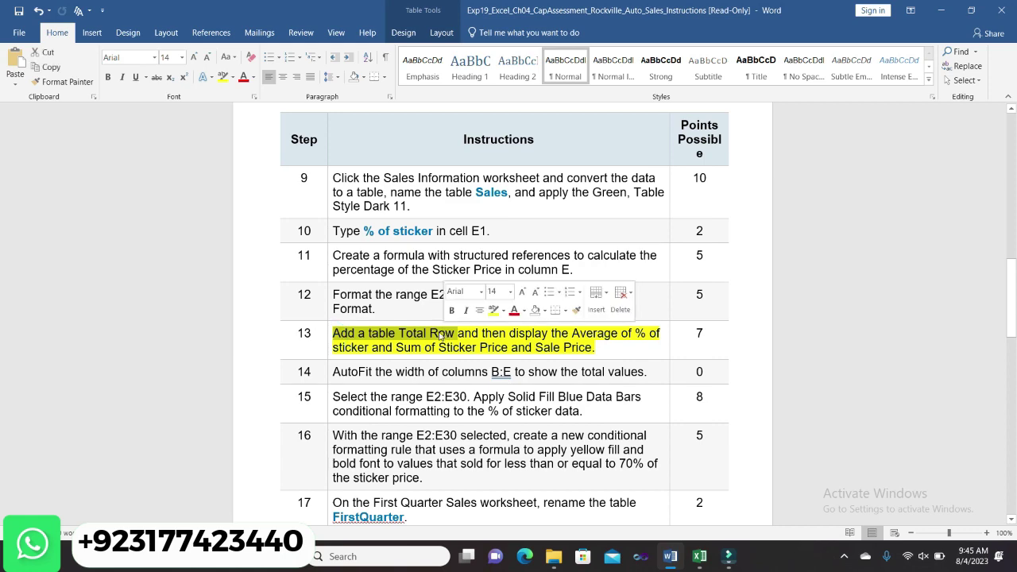
# - Return to Excel and add a Total Row to the Sales table
pyautogui.moveTo(698, 556)
pyautogui.click(695, 500)
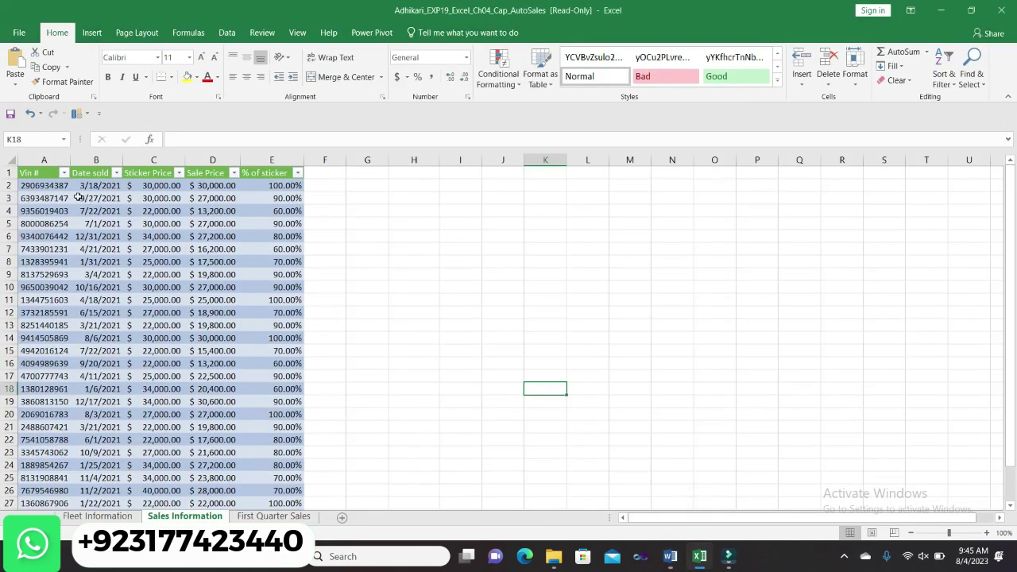
pyautogui.moveTo(33, 172); pyautogui.dragTo(289, 467)
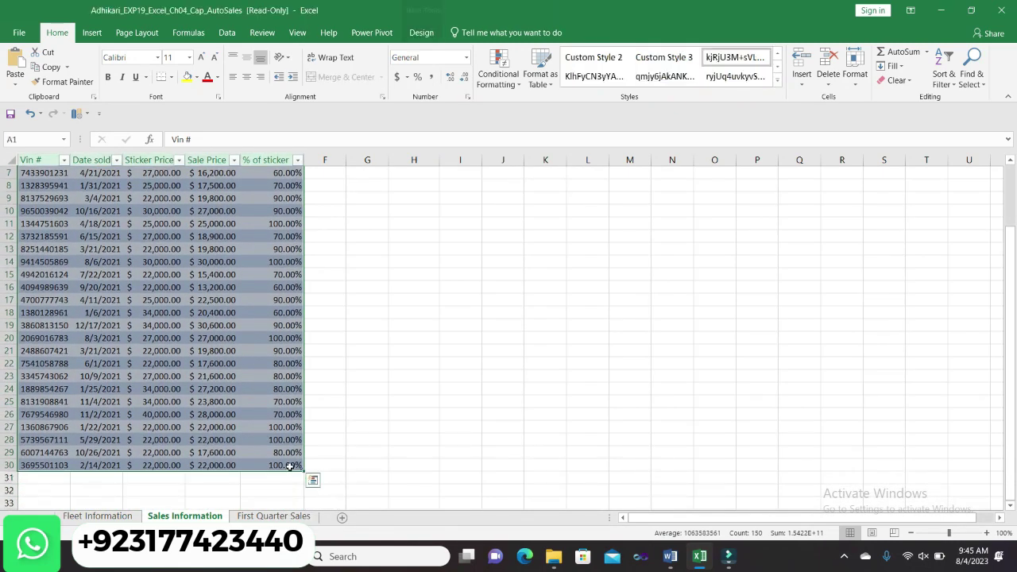
pyautogui.click(419, 33)
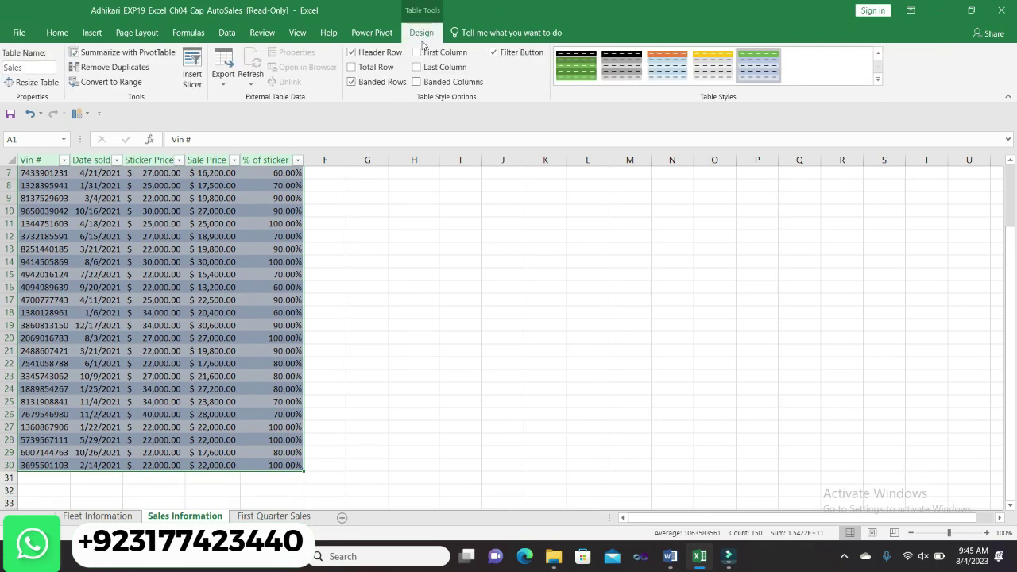
pyautogui.click(351, 67)
pyautogui.click(482, 334)
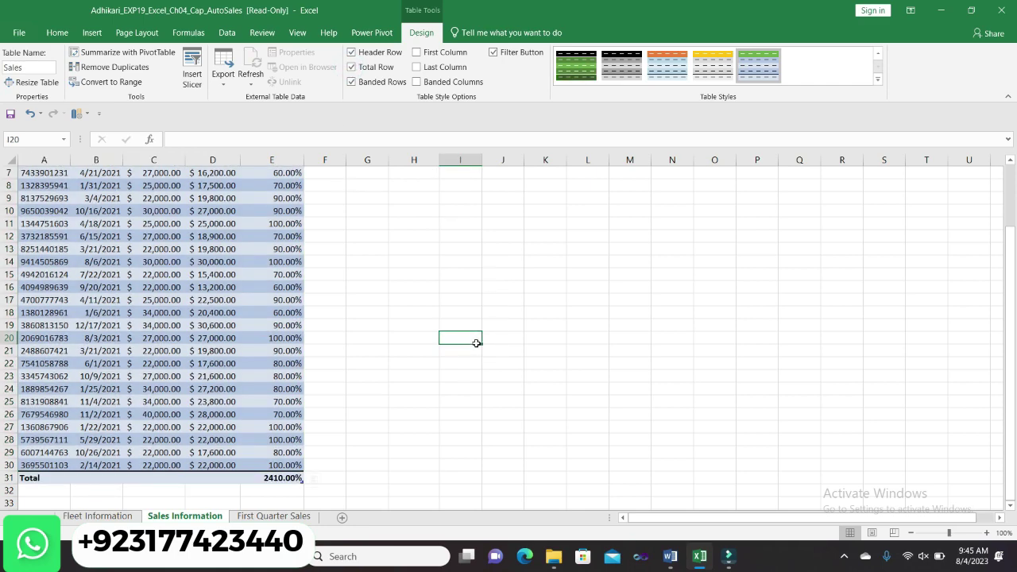
pyautogui.moveTo(1013, 317); pyautogui.dragTo(1013, 258)
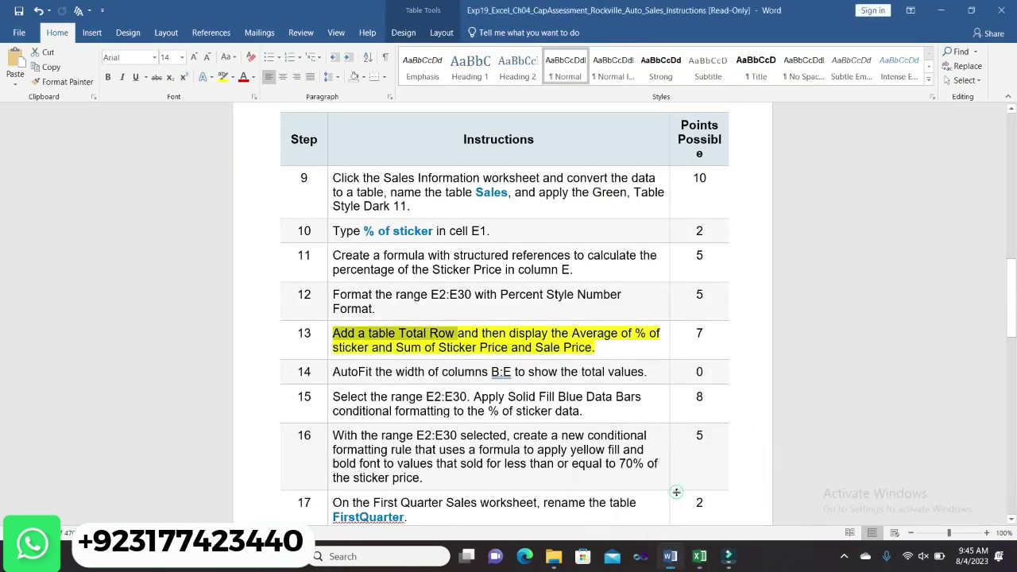
# - Select instruction 13's wording on the average of % of sticker in Word, and set that column's total to Average in Excel
pyautogui.click(676, 491)
pyautogui.moveTo(510, 333); pyautogui.dragTo(372, 351)
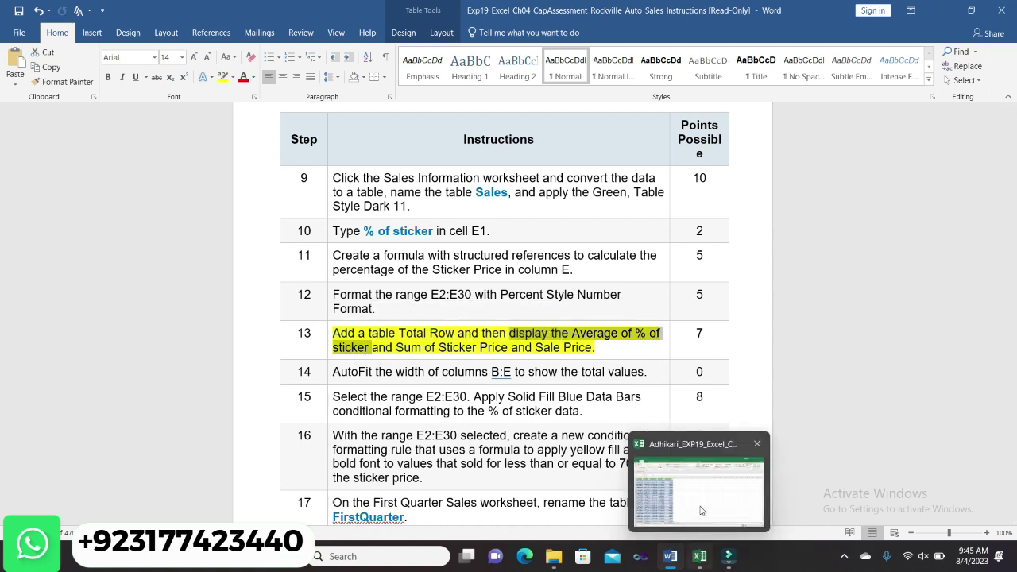
pyautogui.click(699, 556)
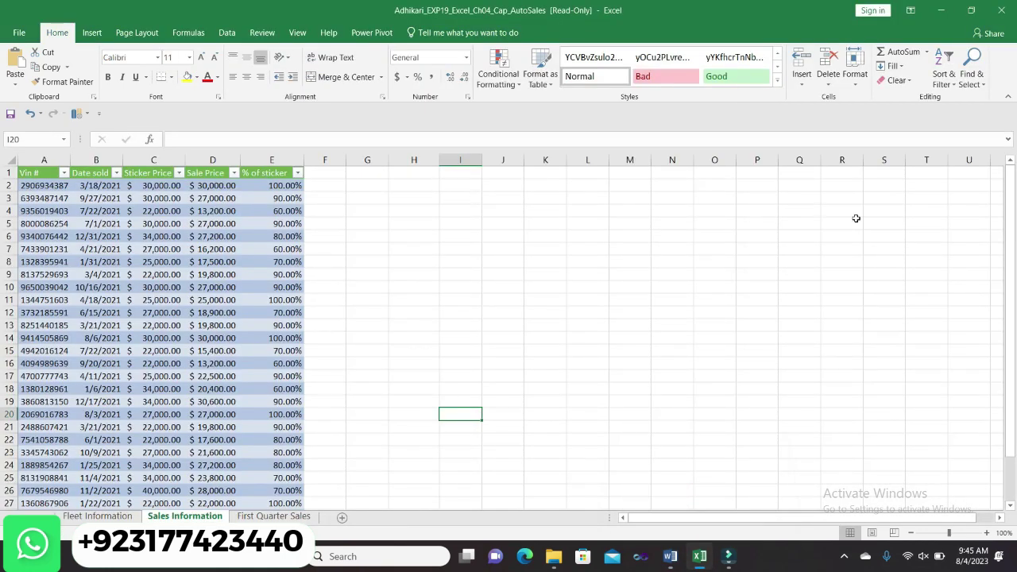
pyautogui.moveTo(1010, 199); pyautogui.dragTo(1014, 219)
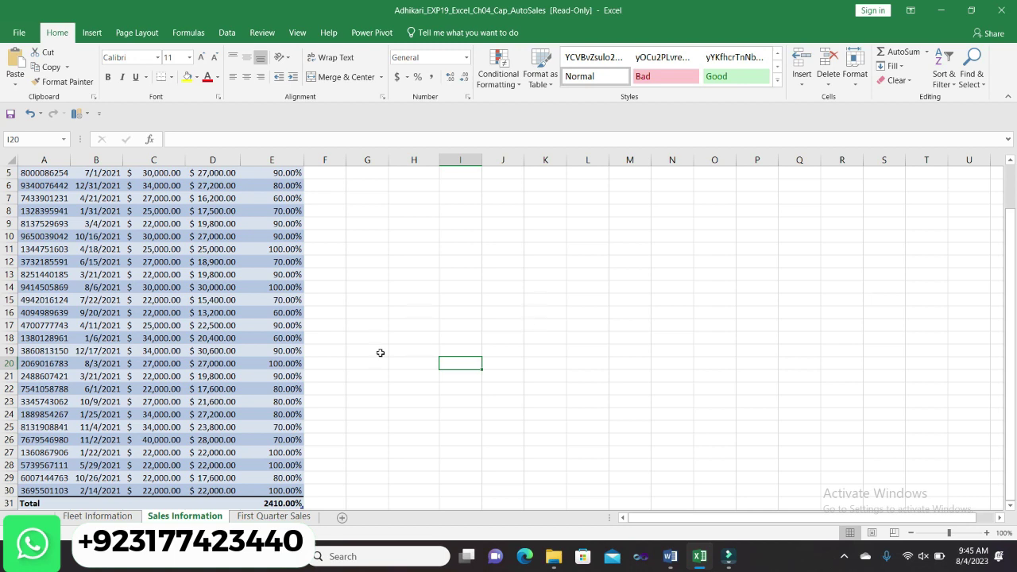
pyautogui.click(276, 503)
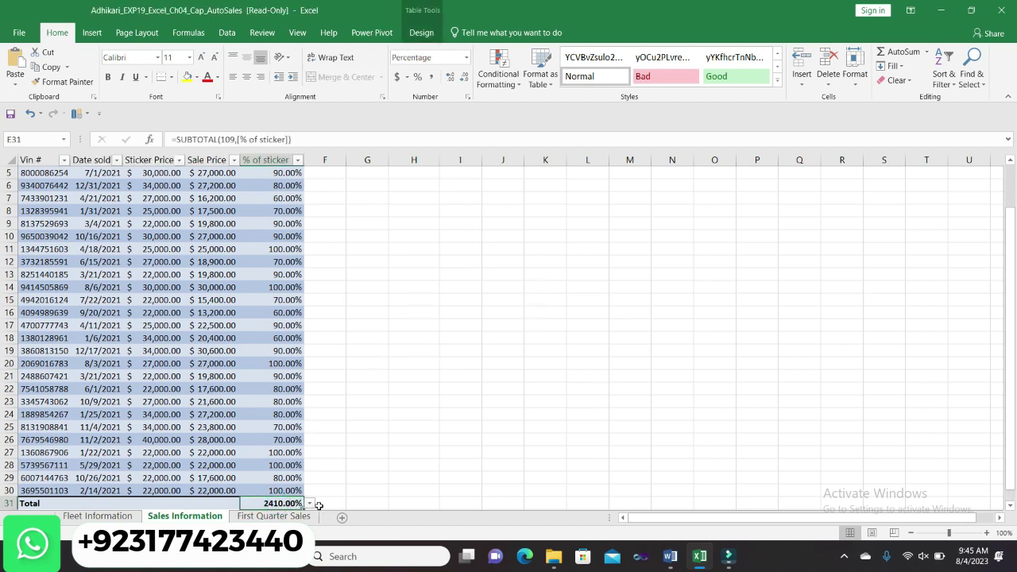
pyautogui.click(311, 503)
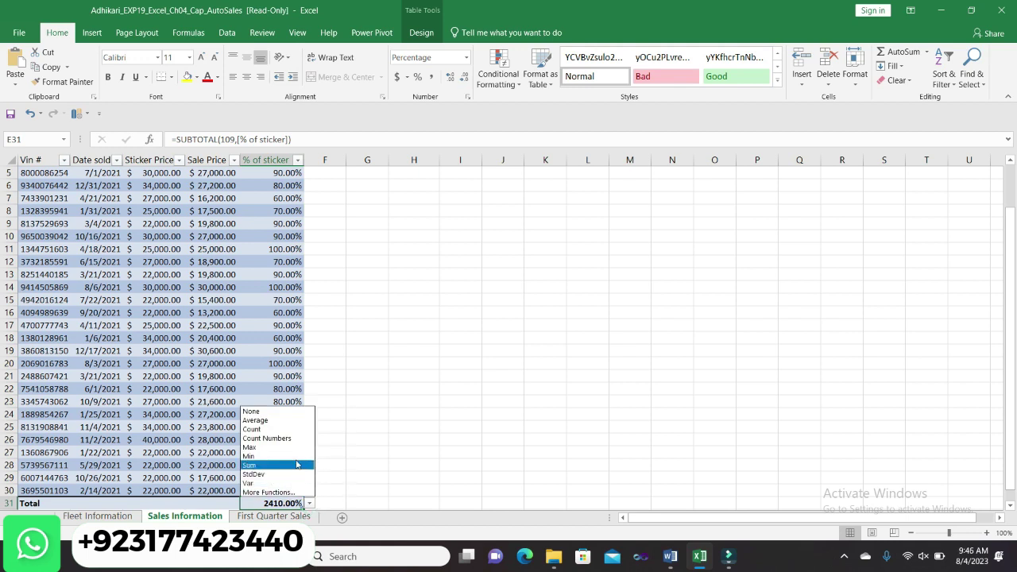
pyautogui.click(290, 420)
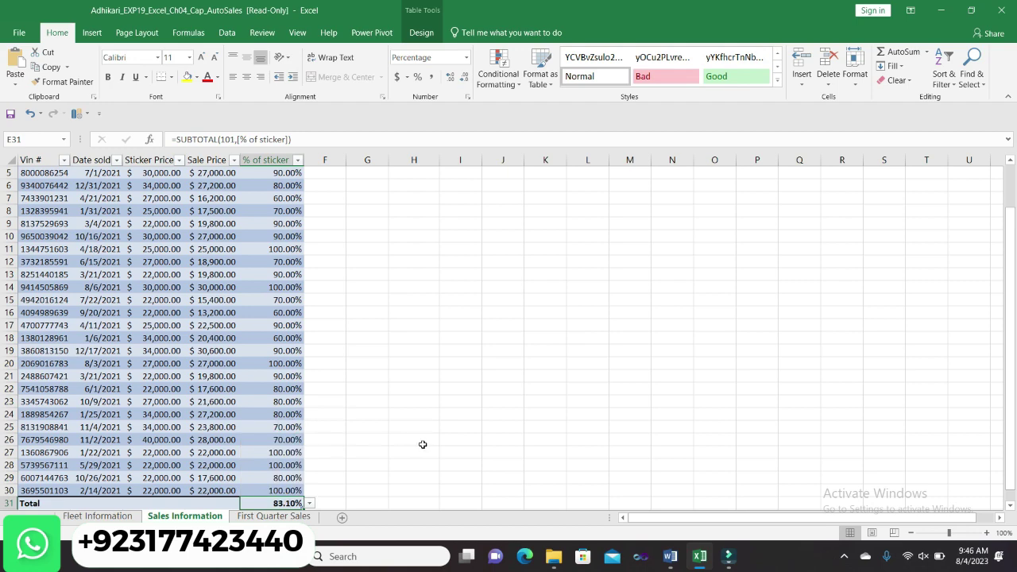
# - Switch to the Word instructions and select instruction 13's wording "Sum of Sticker Price"
pyautogui.click(666, 556)
pyautogui.click(612, 346)
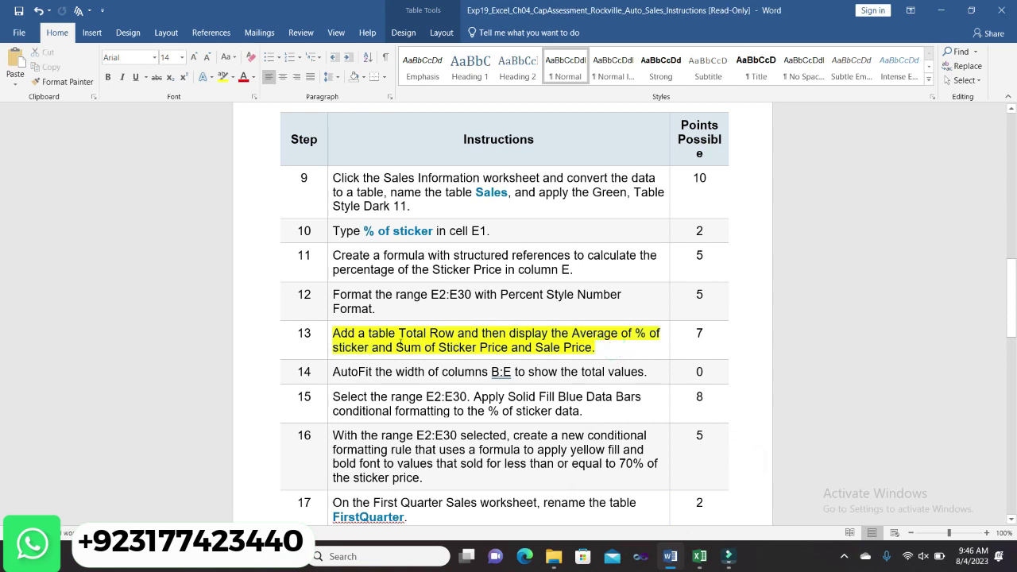
pyautogui.moveTo(400, 346); pyautogui.dragTo(498, 347)
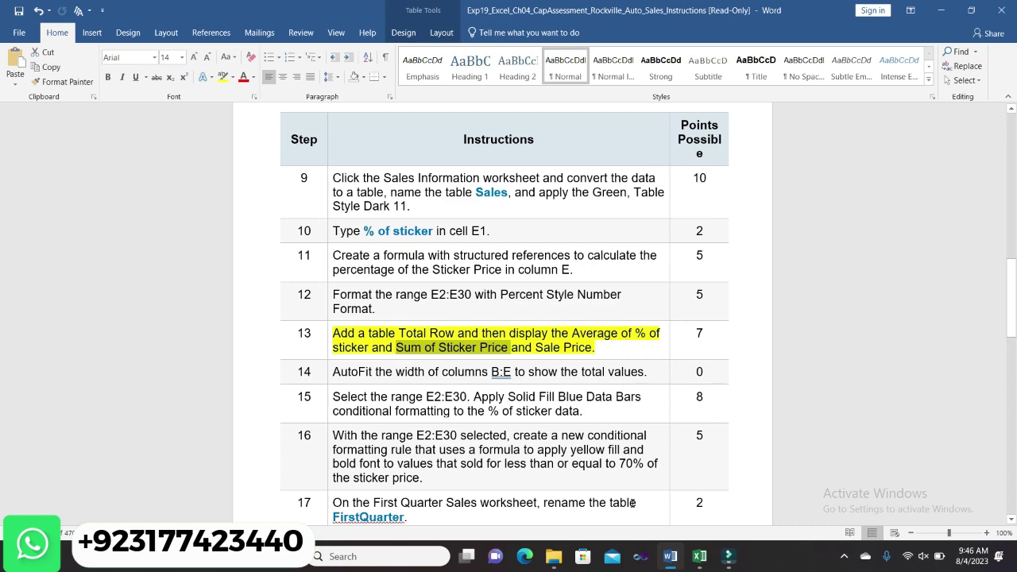
# - Return to Excel and set the Sticker Price column's calculation in the Total Row to Sum
pyautogui.click(699, 556)
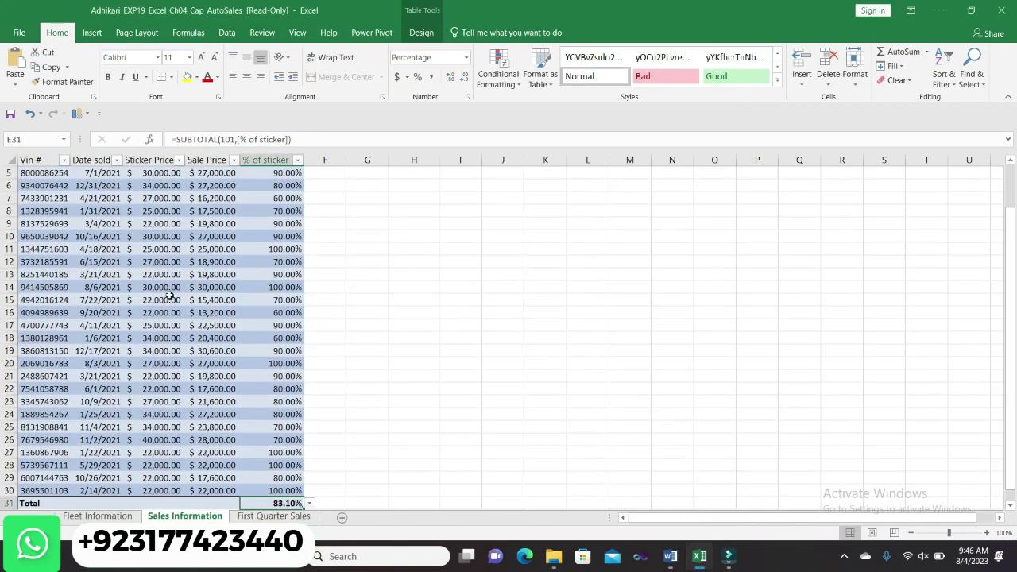
pyautogui.moveTo(1006, 370); pyautogui.dragTo(1006, 375)
pyautogui.click(168, 490)
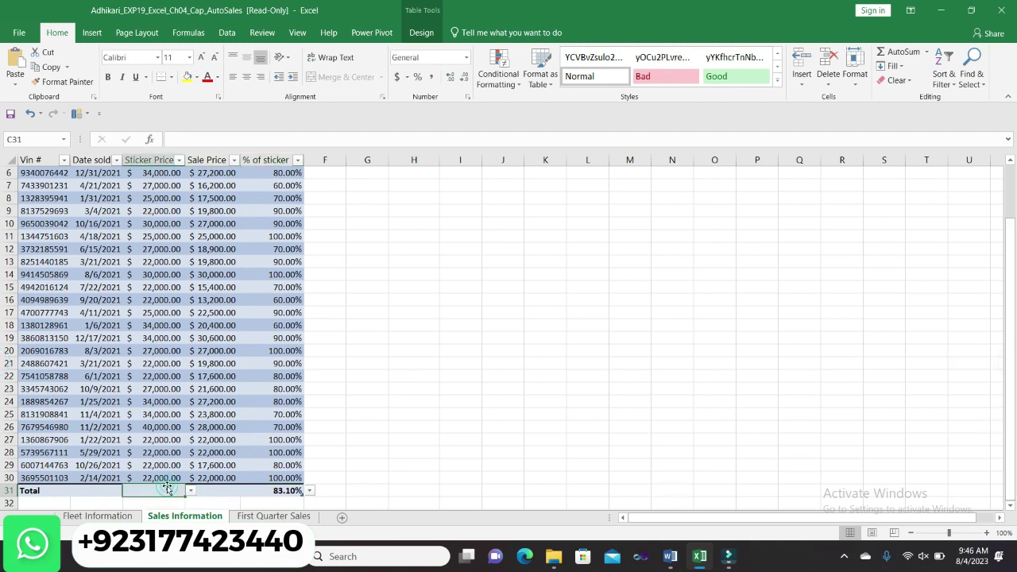
pyautogui.click(189, 491)
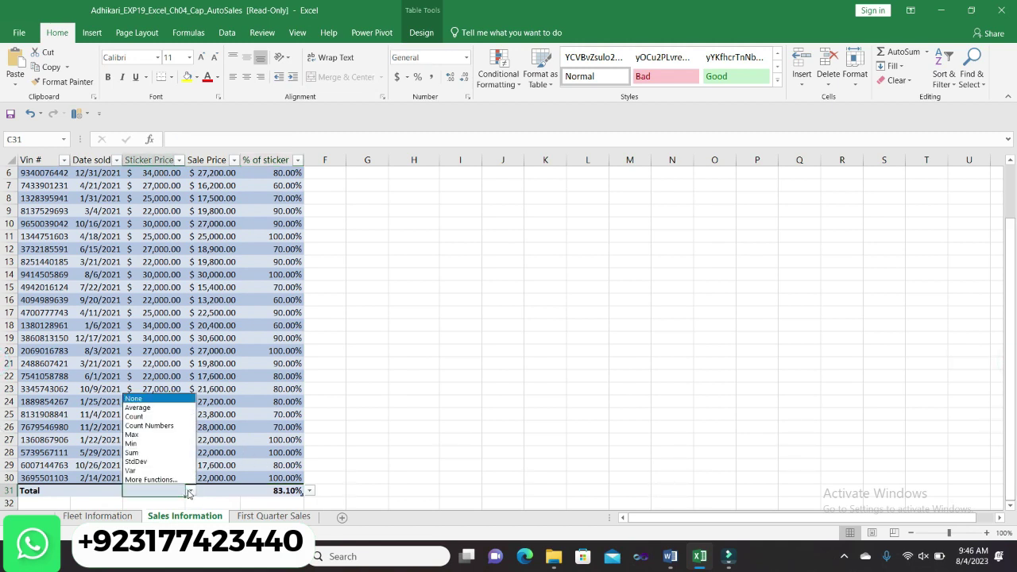
pyautogui.click(162, 451)
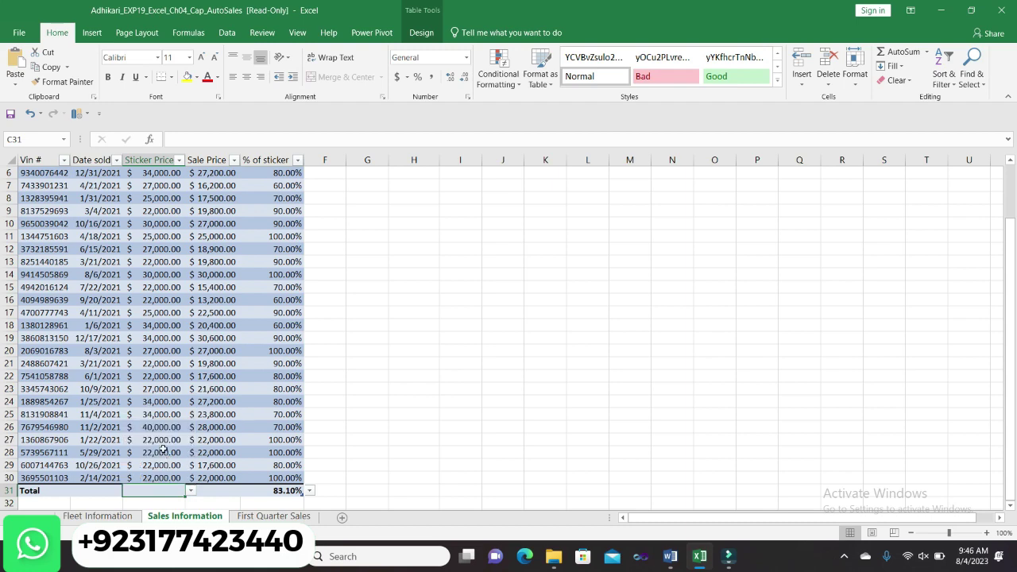
# - Switch to the Word instructions and select instruction 13's wording "Sale Price"
pyautogui.moveTo(669, 556)
pyautogui.click(658, 518)
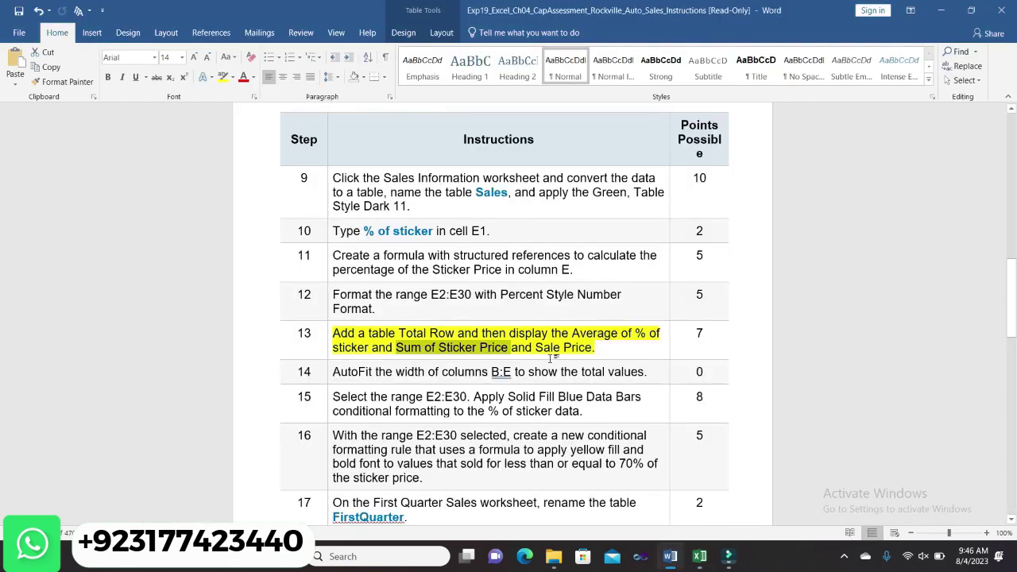
pyautogui.moveTo(536, 347); pyautogui.dragTo(593, 347)
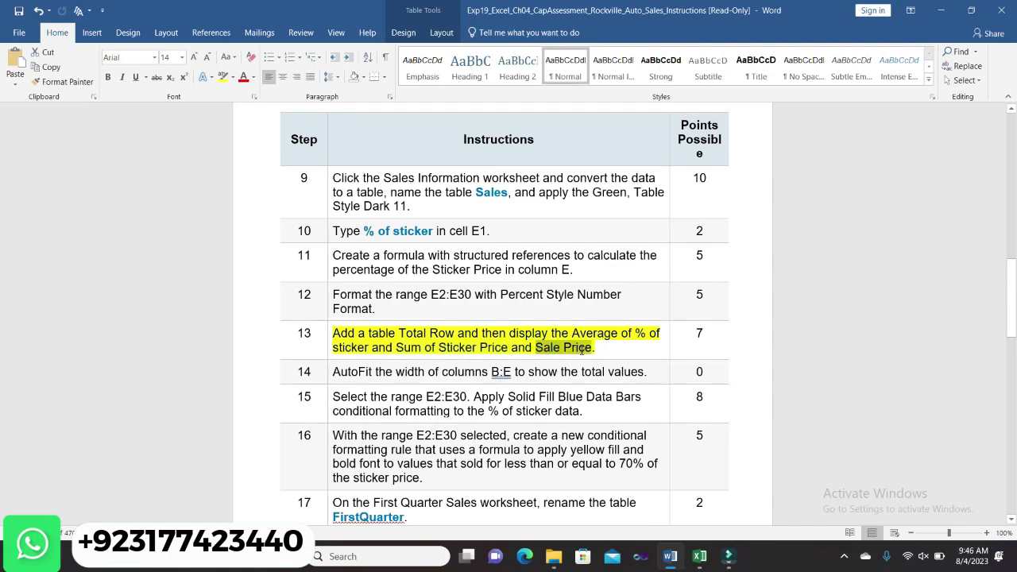
# - Return to Excel, set the Sale Price column's total to Sum, and widen column D enough to show the total
pyautogui.moveTo(699, 554)
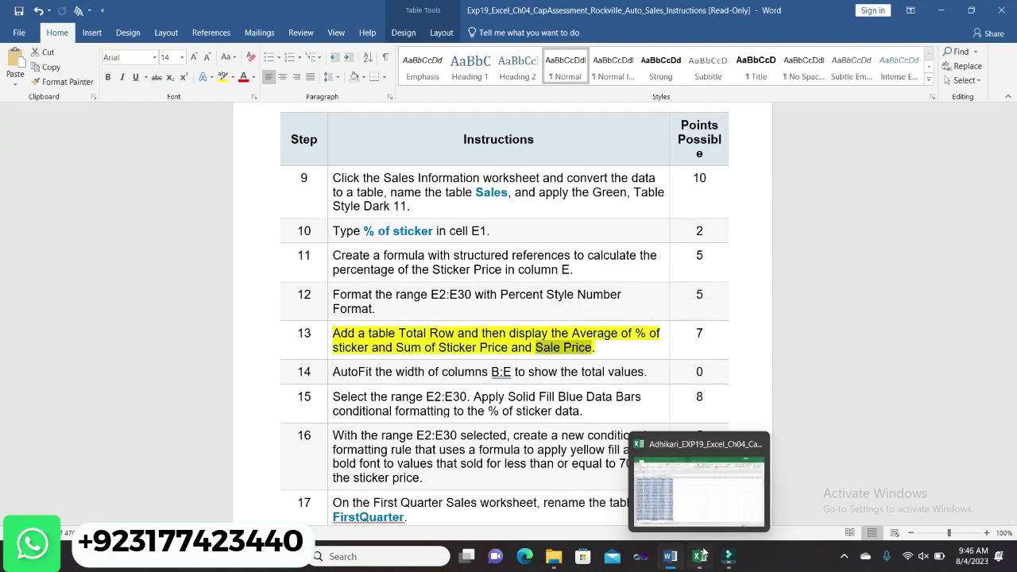
pyautogui.click(691, 505)
pyautogui.click(233, 490)
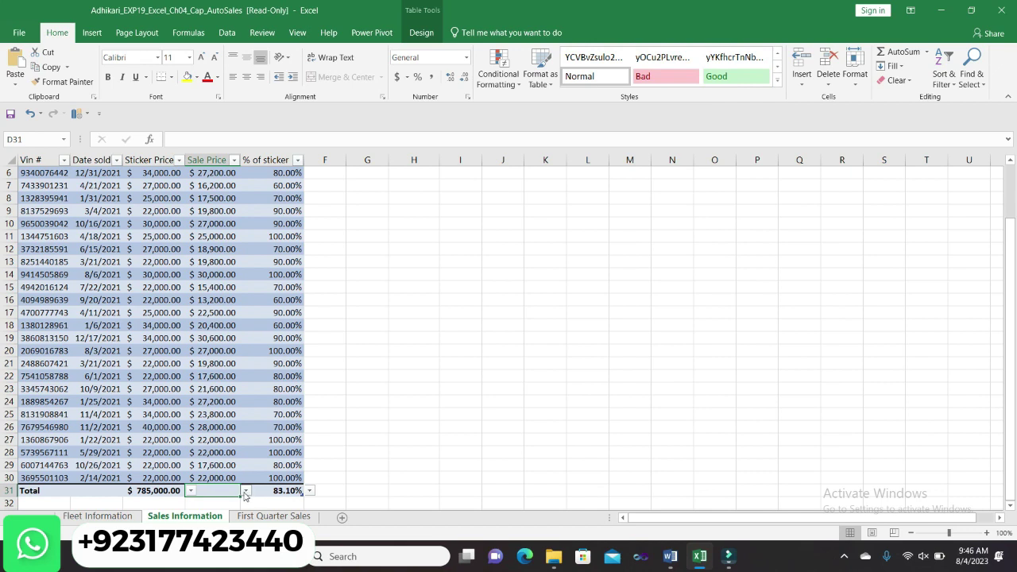
pyautogui.click(245, 492)
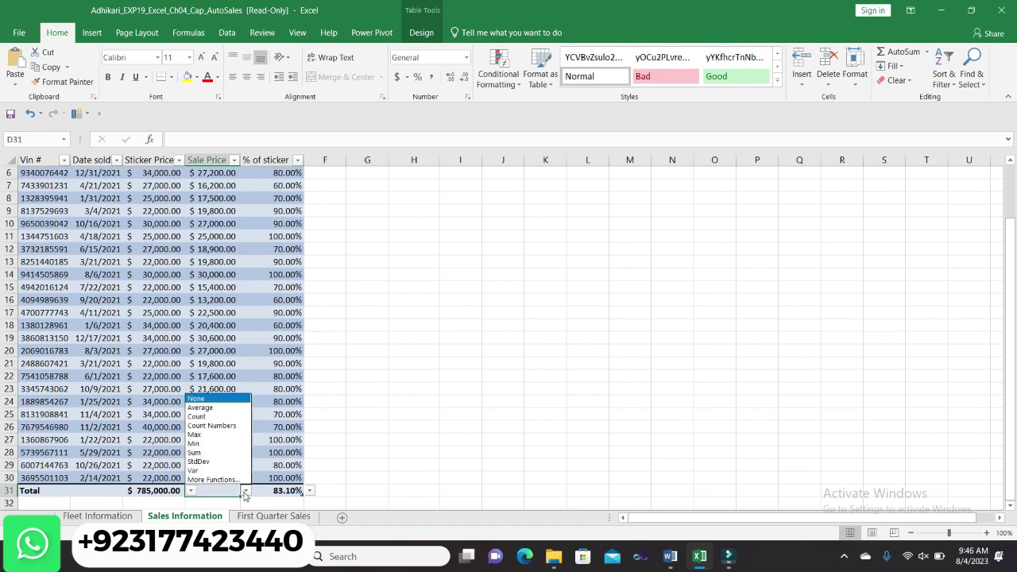
pyautogui.click(226, 452)
pyautogui.click(407, 475)
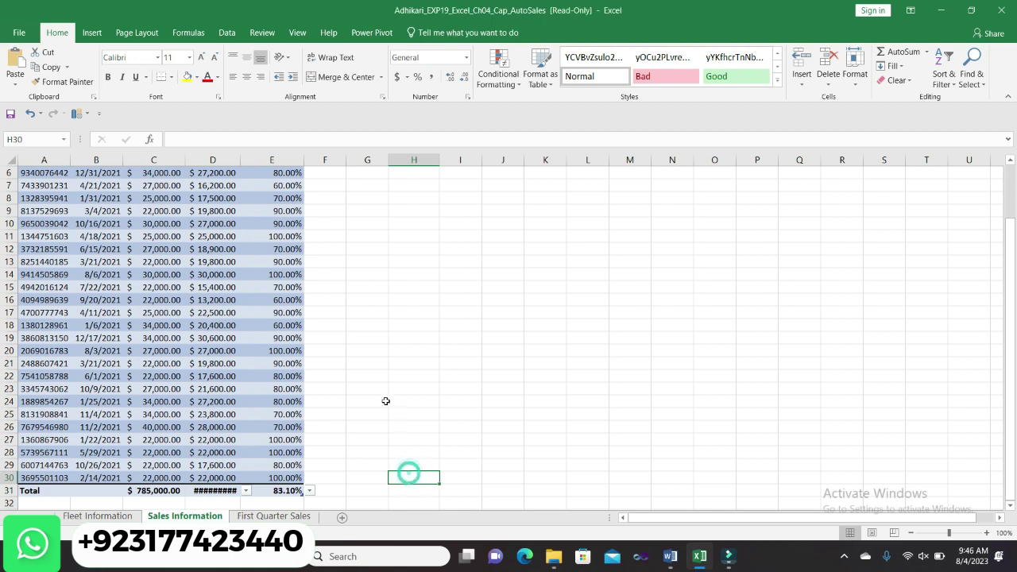
pyautogui.moveTo(243, 163); pyautogui.dragTo(271, 163)
pyautogui.click(470, 350)
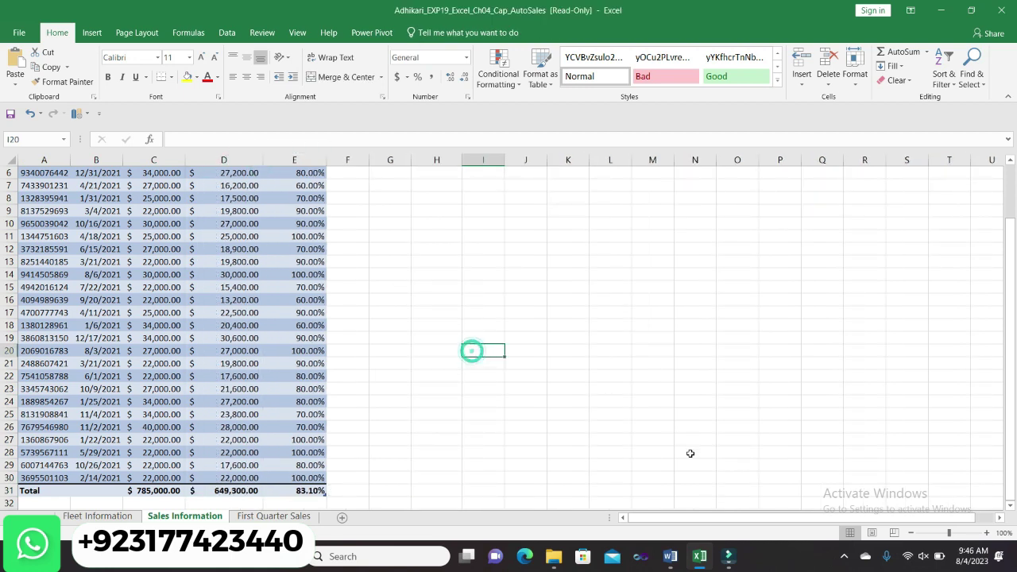
# - Switch to the Word instructions, move the yellow highlight from instruction 13 to 14, and select its column reference "B:E"
pyautogui.moveTo(671, 556)
pyautogui.click(677, 492)
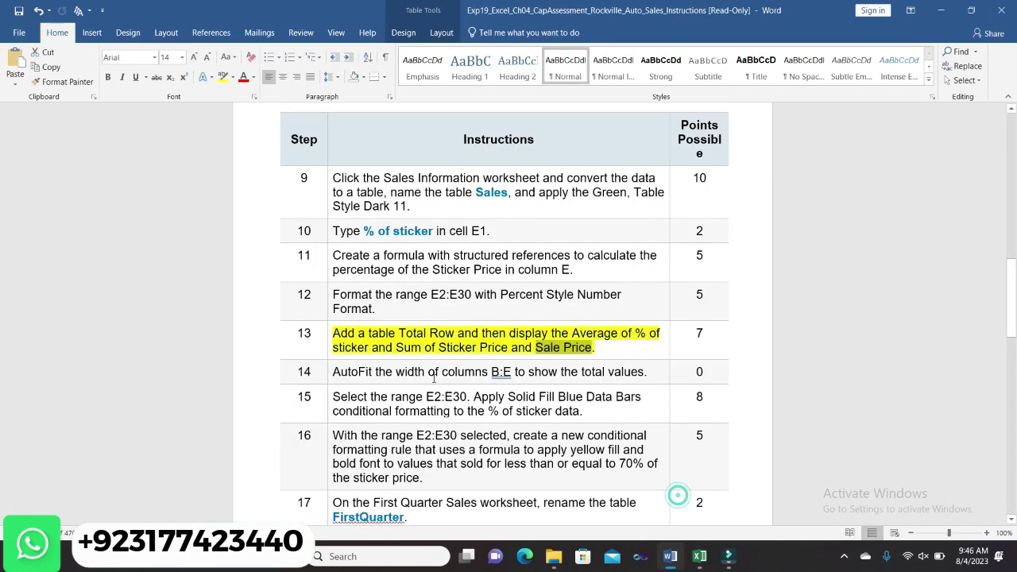
pyautogui.click(374, 309)
pyautogui.moveTo(1010, 279)
pyautogui.mouseDown()
pyautogui.moveTo(1010, 346)
pyautogui.moveTo(1011, 278)
pyautogui.mouseUp()
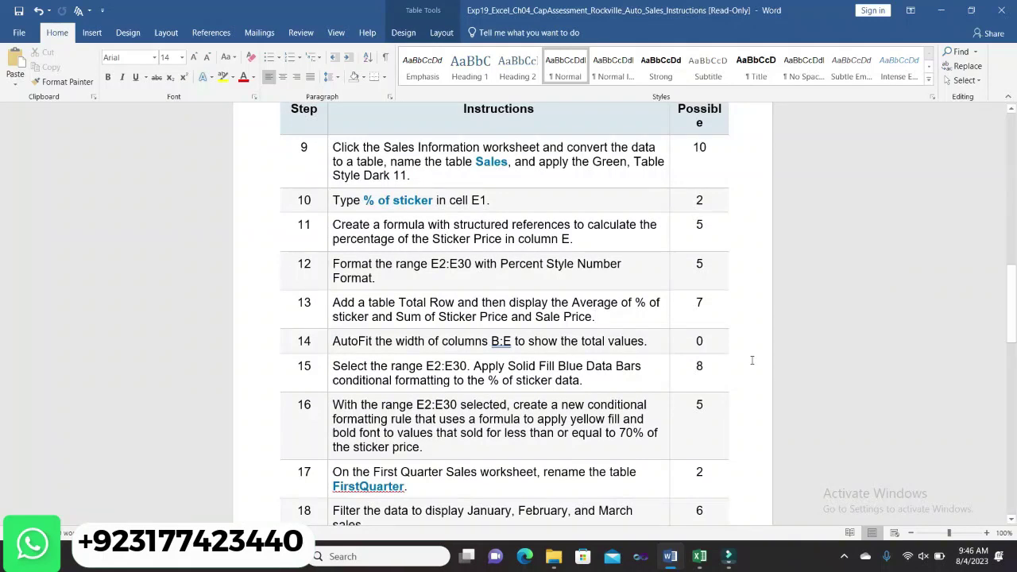
pyautogui.click(330, 341)
pyautogui.click(379, 319)
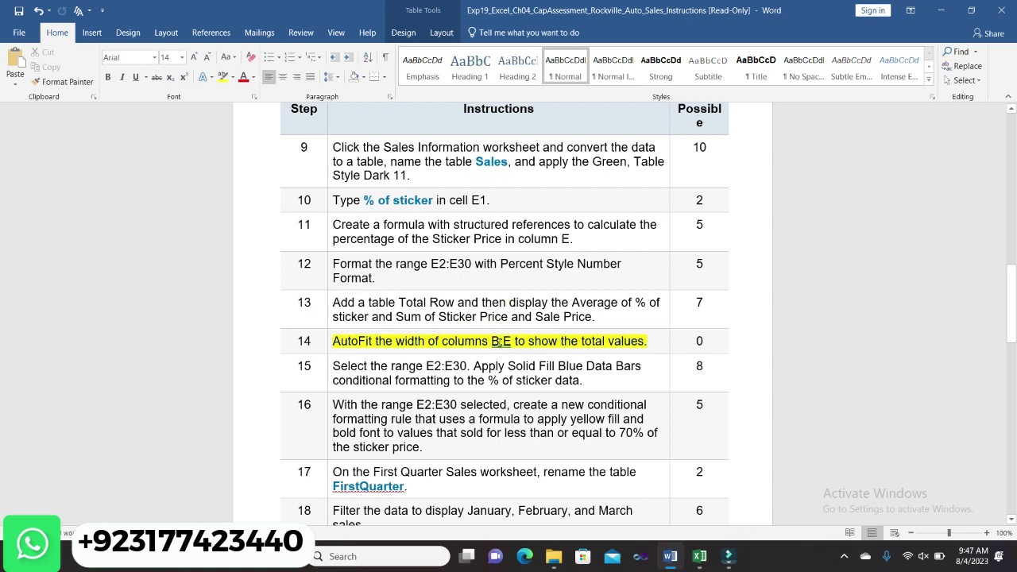
pyautogui.doubleClick(500, 341)
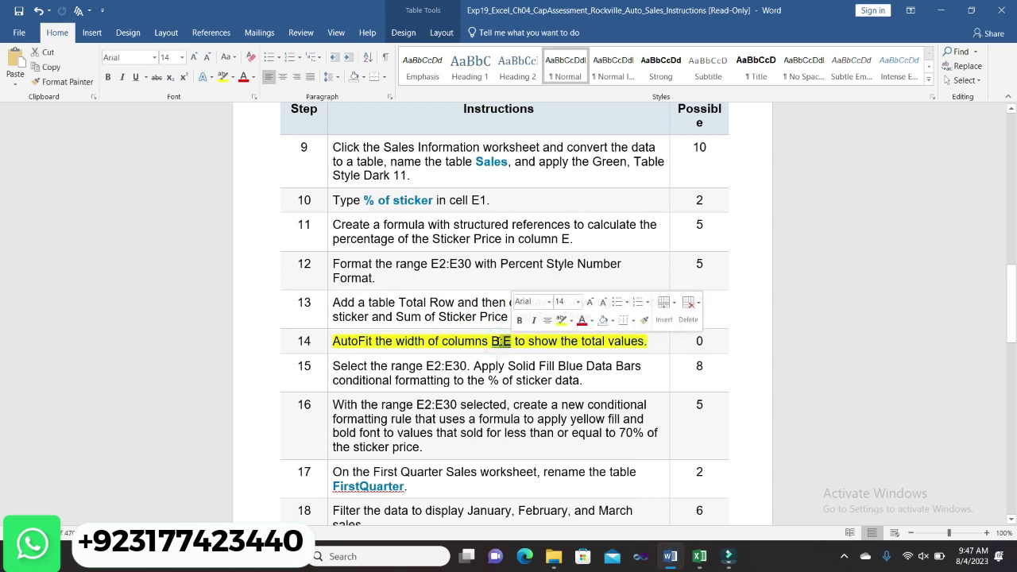
pyautogui.click(496, 340)
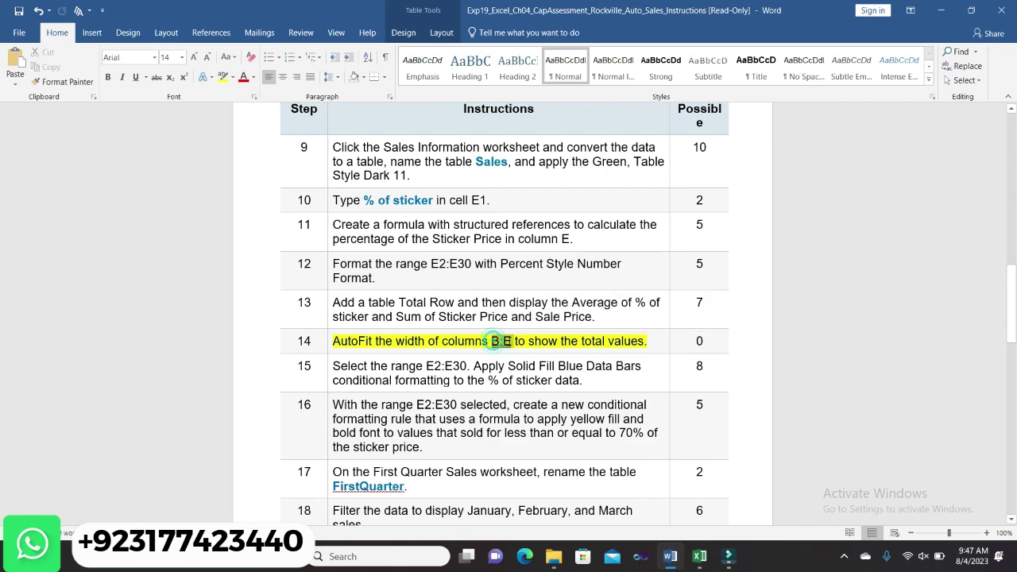
pyautogui.doubleClick(496, 340)
# - Return to Excel and select columns B through E on the Sales Information worksheet
pyautogui.moveTo(699, 556)
pyautogui.click(679, 484)
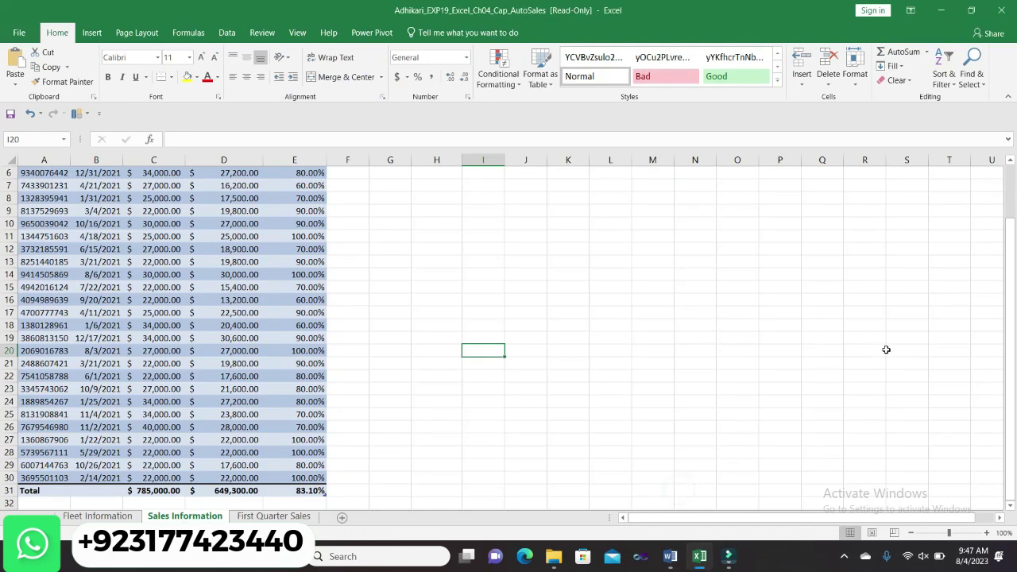
pyautogui.moveTo(1009, 367); pyautogui.dragTo(1008, 354)
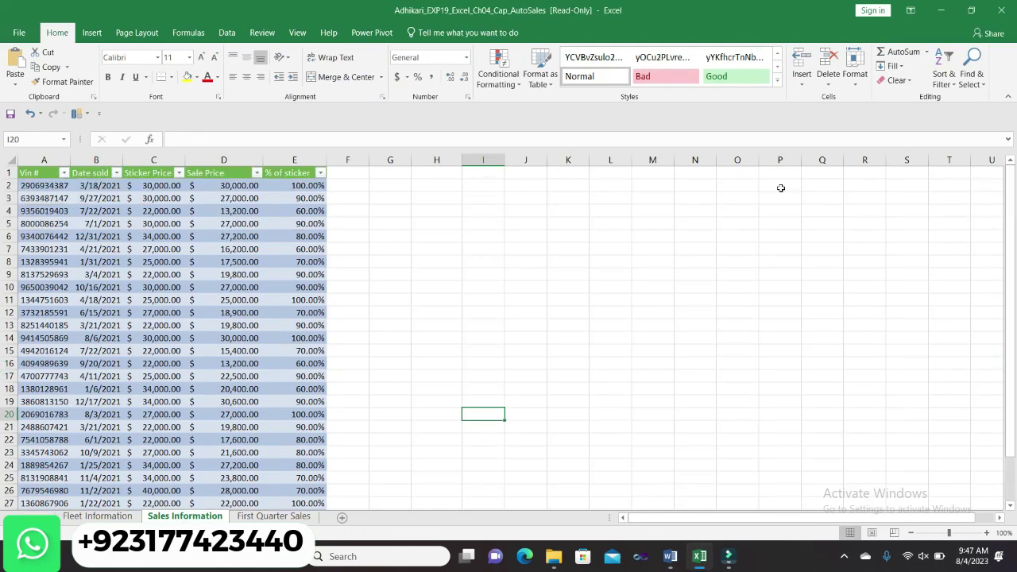
pyautogui.click(108, 159)
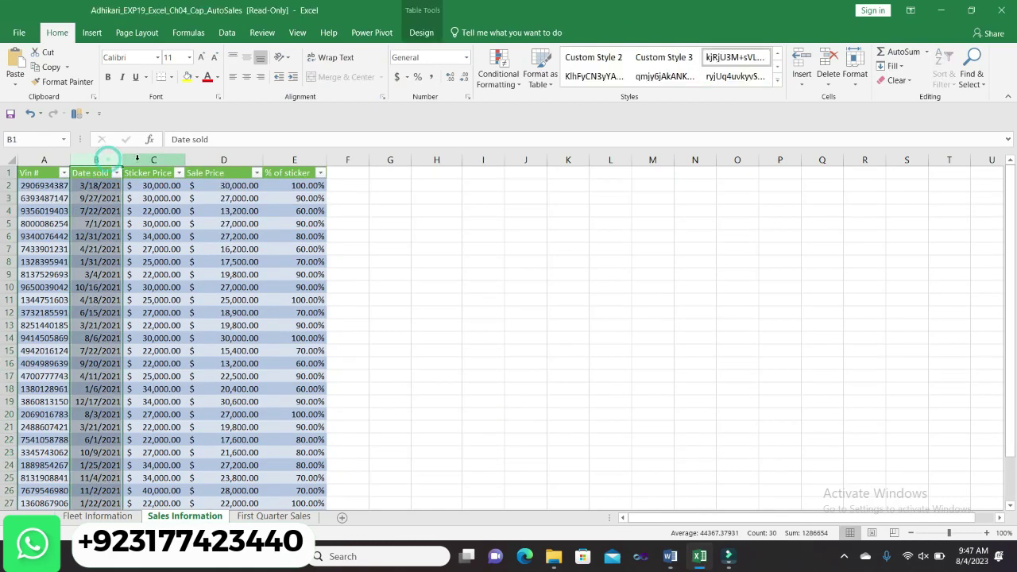
pyautogui.click(136, 159)
pyautogui.moveTo(97, 159); pyautogui.dragTo(283, 209)
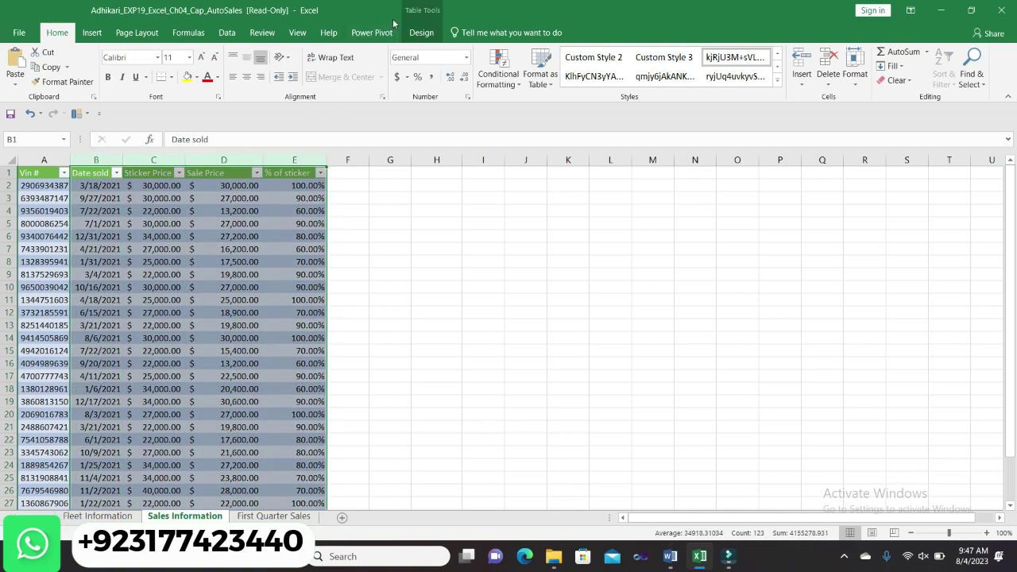